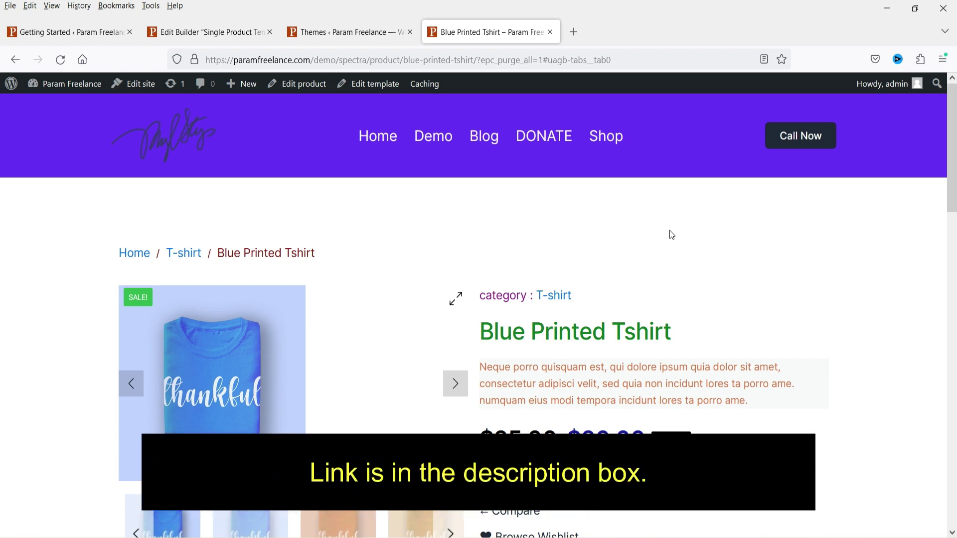
- Review the Blue Printed Tshirt product page and the installed plugins list, including ProductX – Gutenberg WooCommerce Blocks
scroll(679, 237, down, 3)
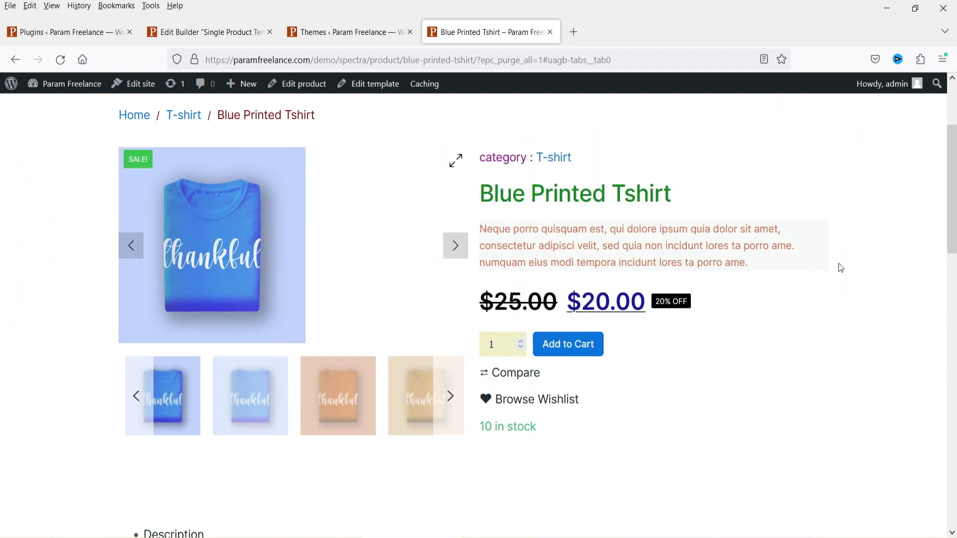
click(72, 41)
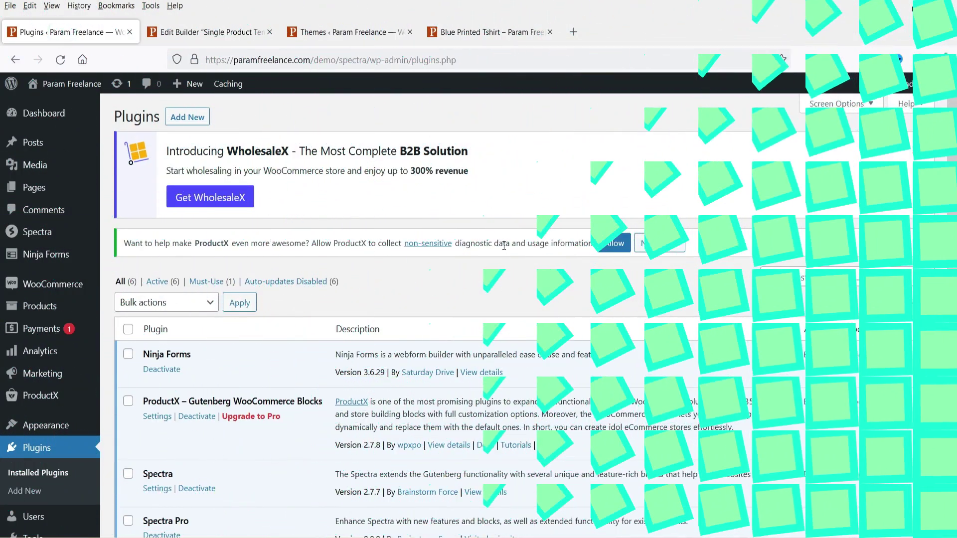
scroll(496, 235, down, 4)
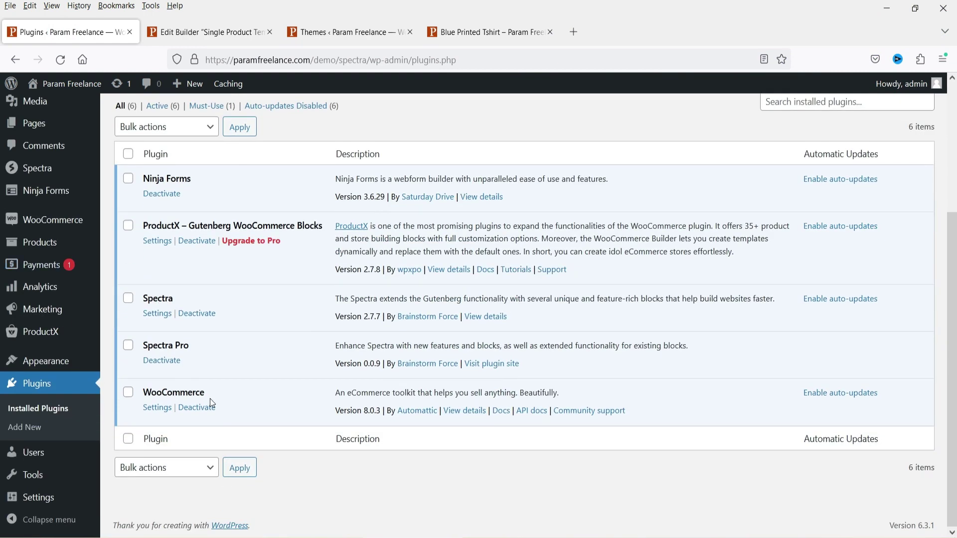
drag(149, 228, 327, 235)
click(325, 263)
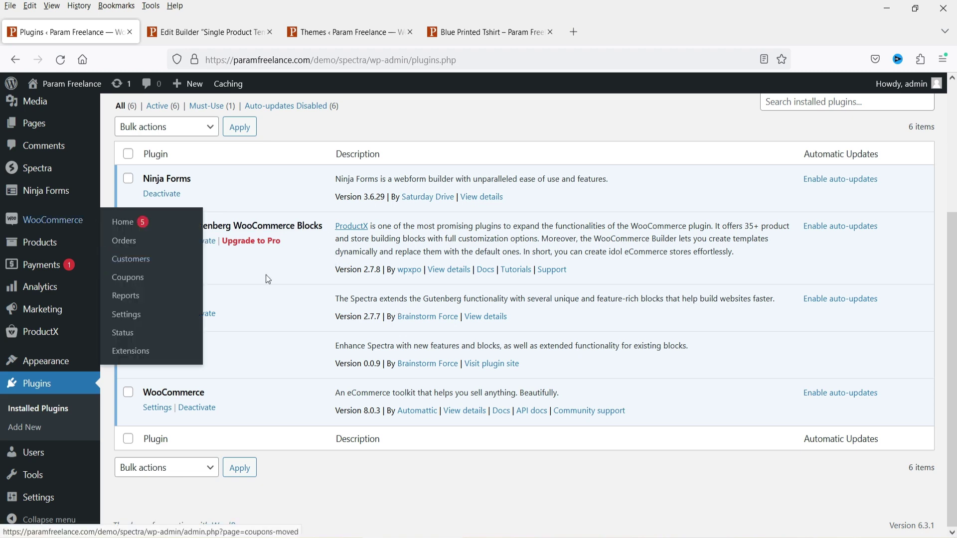
- Open ProductX's WooCommerce Builder and look over the listed Single Product Template
mouse_move(49, 339)
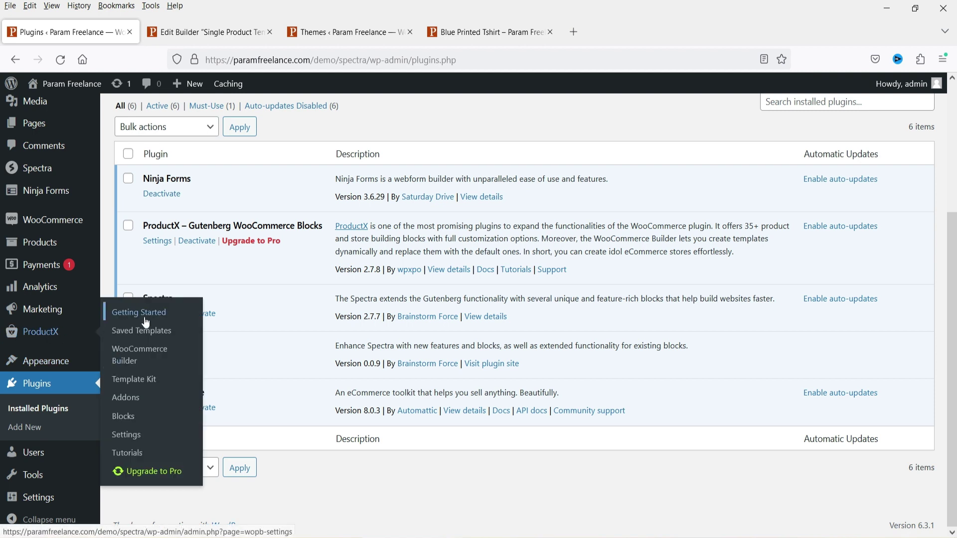
click(152, 358)
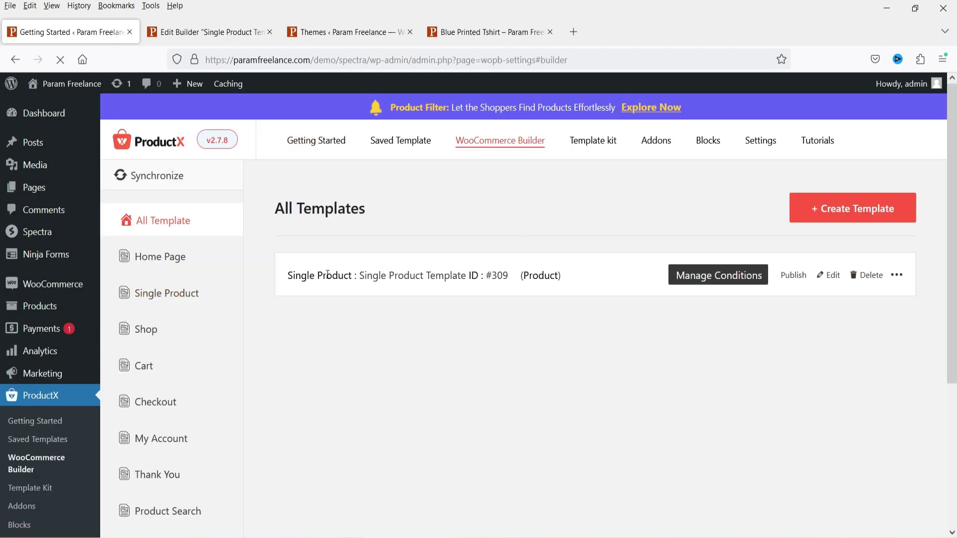
drag(289, 275, 507, 279)
click(616, 392)
- Try to create a shop template from scratch in the WooCommerce Builder's shop templates
click(150, 335)
scroll(485, 376, down, 3)
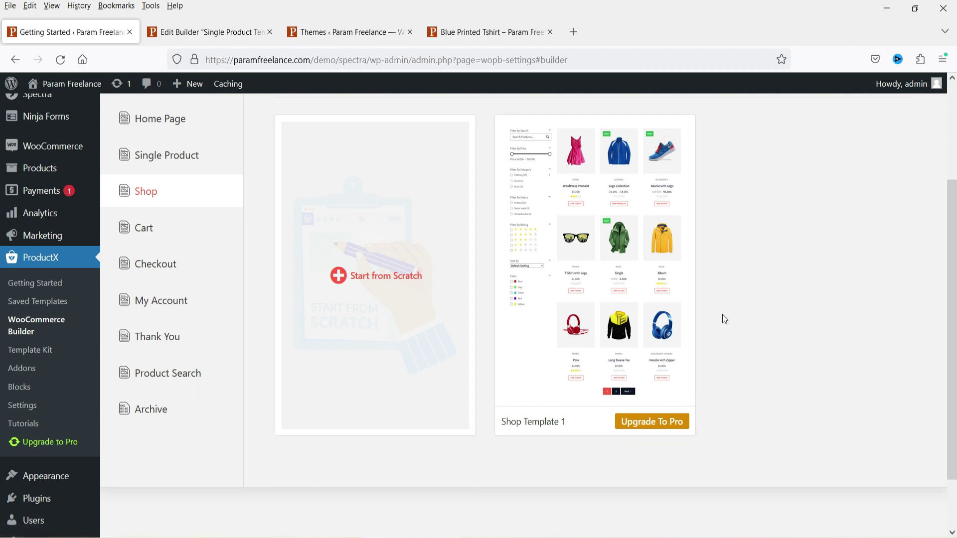
scroll(787, 297, up, 2)
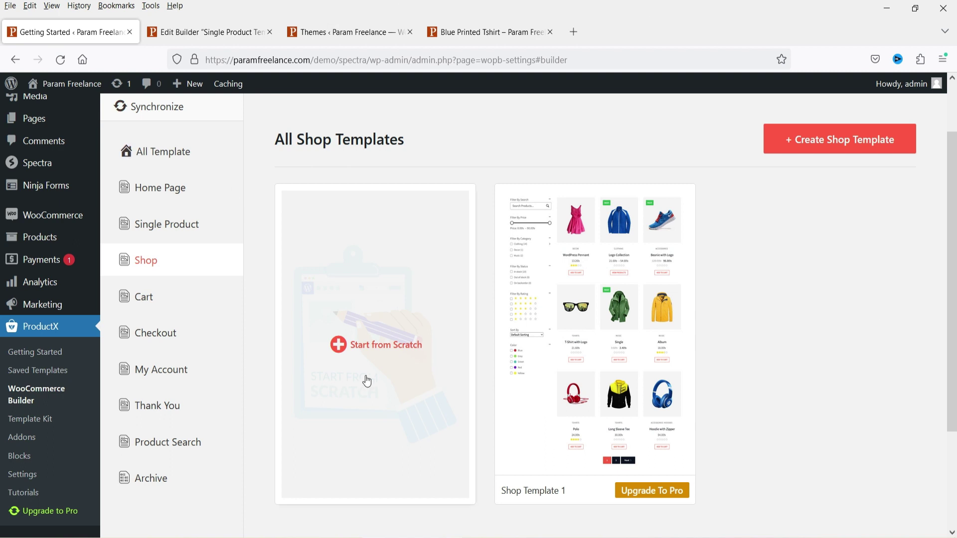
click(394, 344)
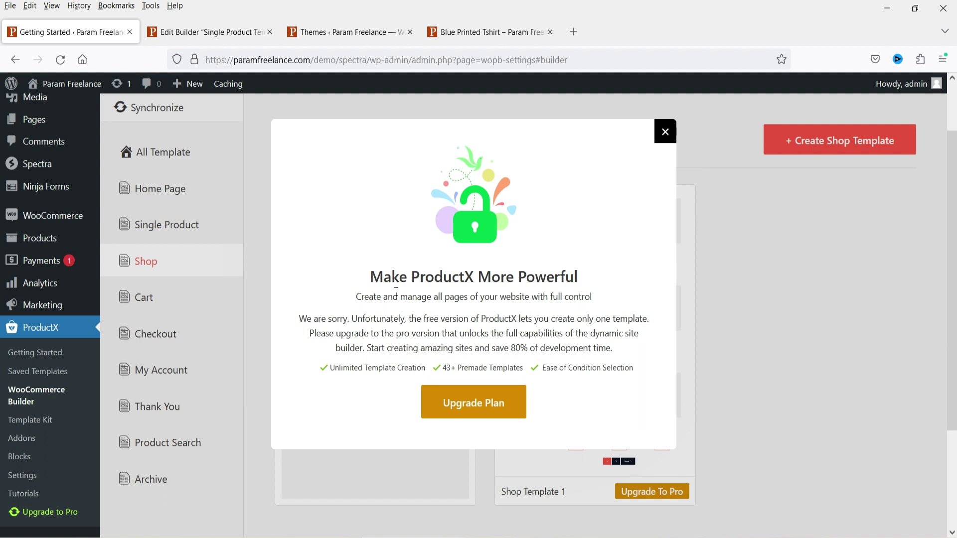
click(665, 132)
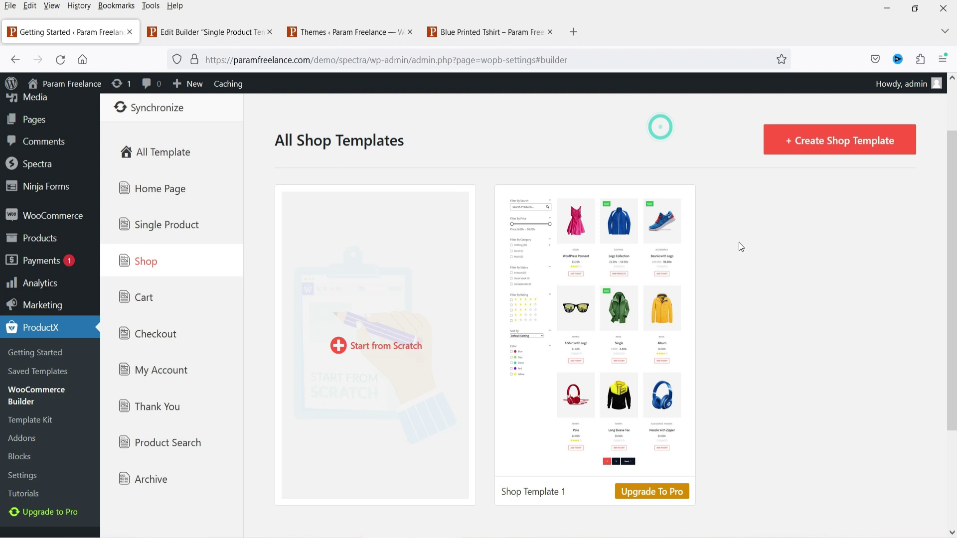
- Delete the existing Single Product Template from the list of all builder templates
scroll(738, 249, up, 2)
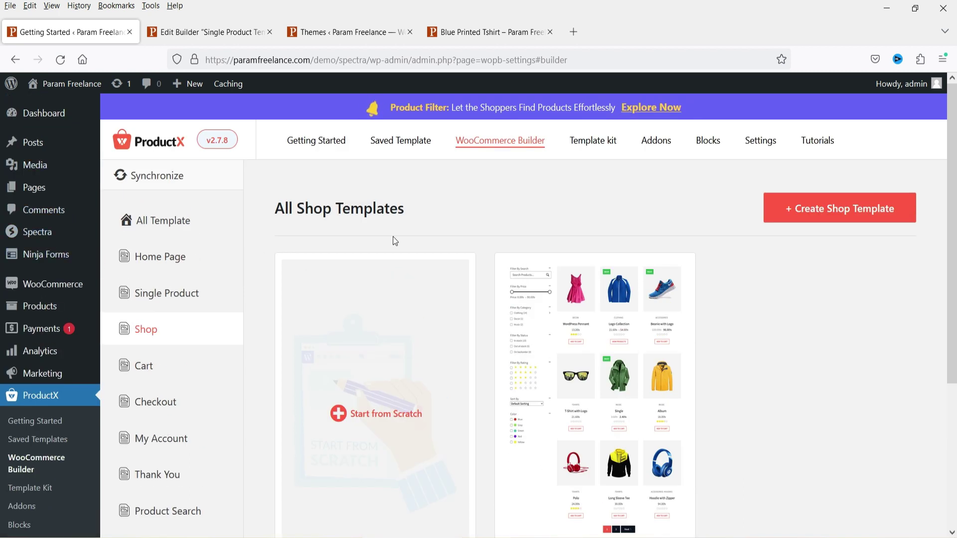
click(167, 220)
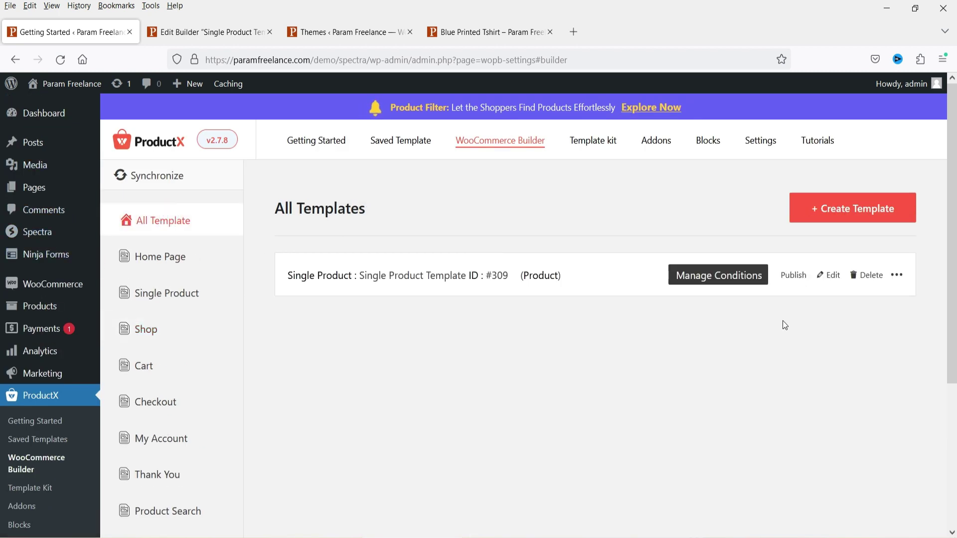
click(870, 278)
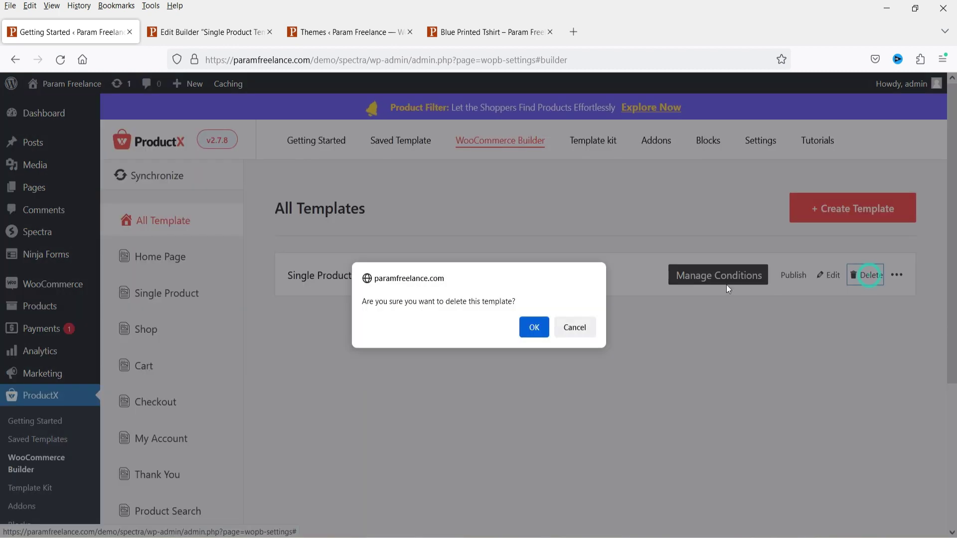
click(534, 327)
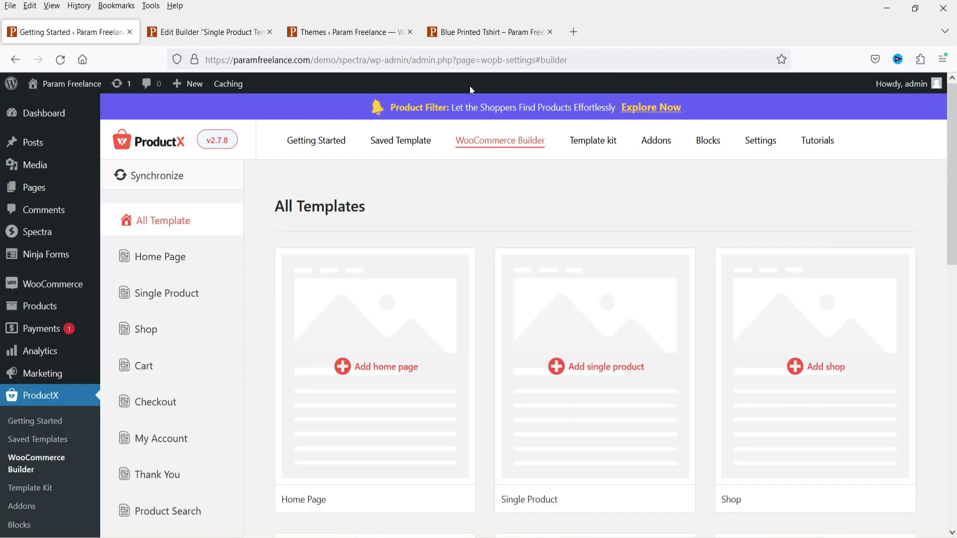
- Reload the Blue Printed Tshirt product page and examine its layout and that of the store's Shop page
click(486, 32)
click(60, 59)
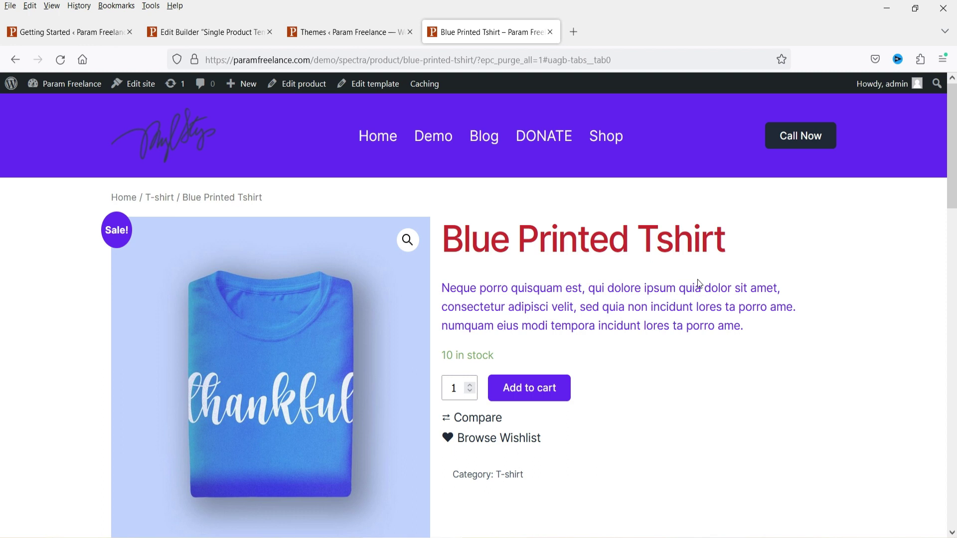
scroll(698, 280, down, 2)
scroll(686, 275, up, 2)
click(613, 137)
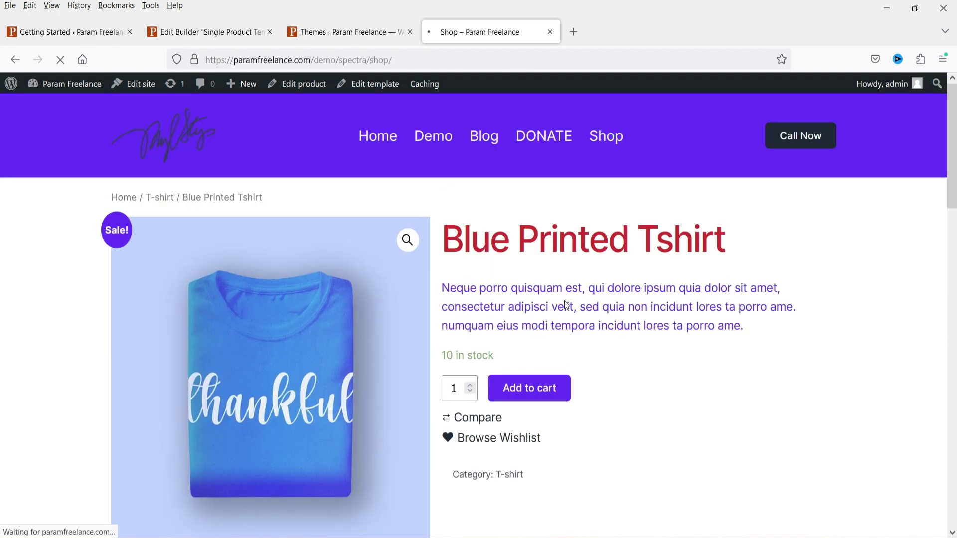
scroll(894, 324, down, 5)
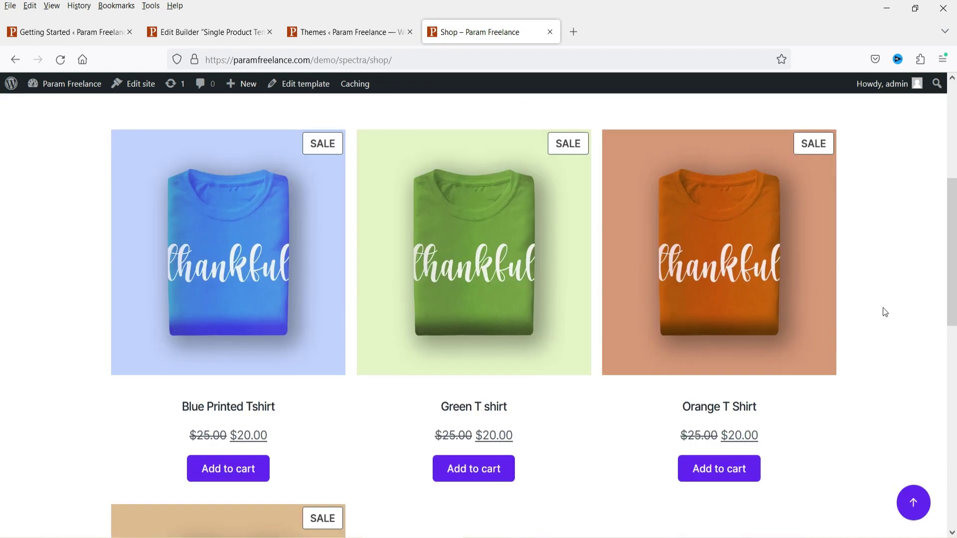
scroll(883, 307, up, 5)
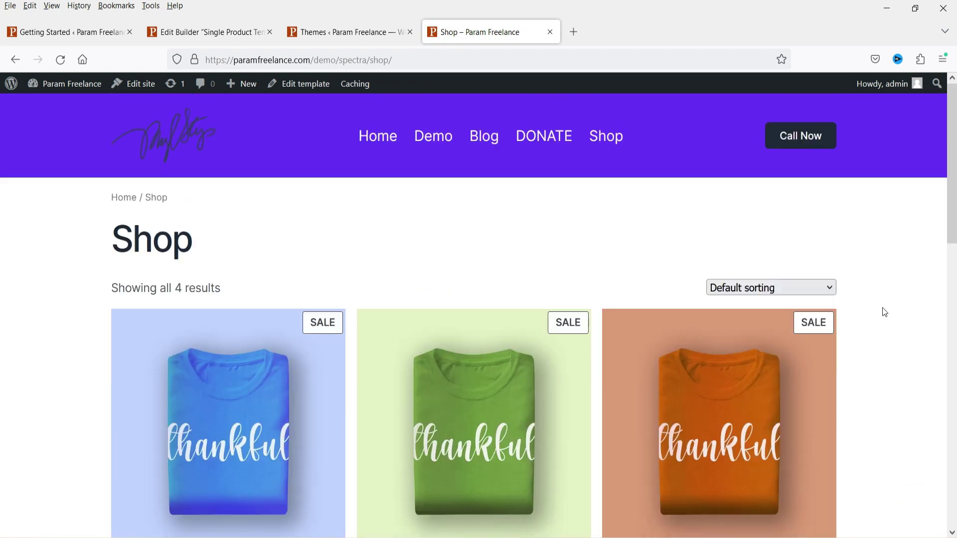
- Return to the WooCommerce Builder and start a new shop template from scratch
click(67, 33)
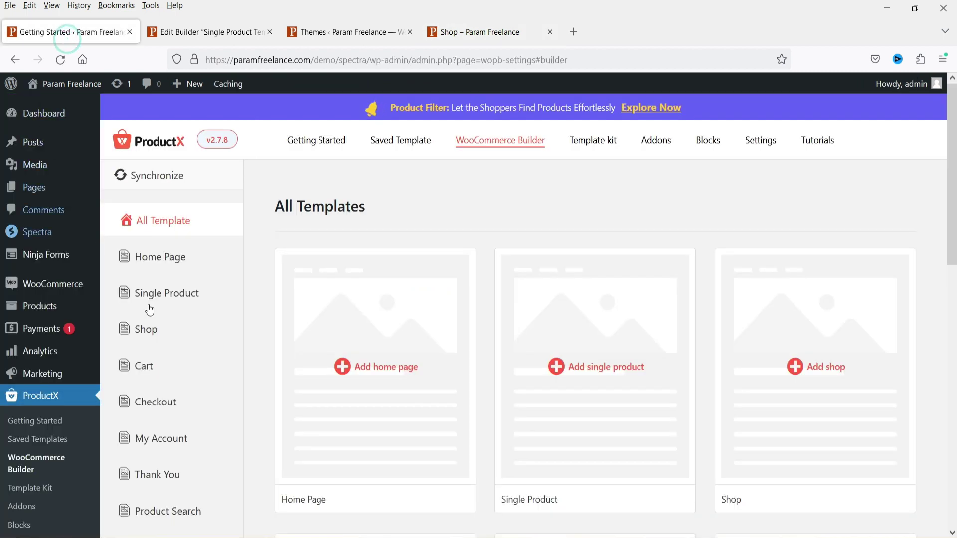
click(142, 330)
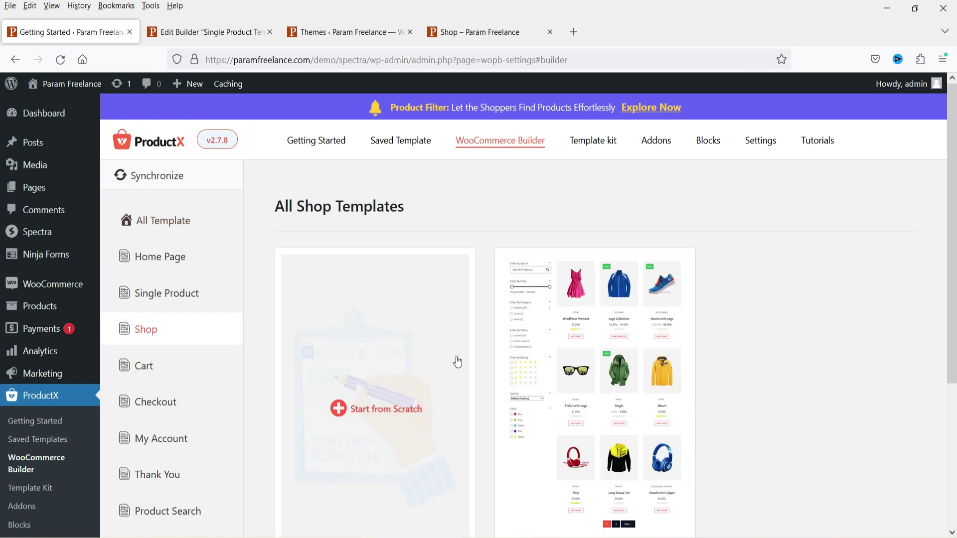
click(377, 417)
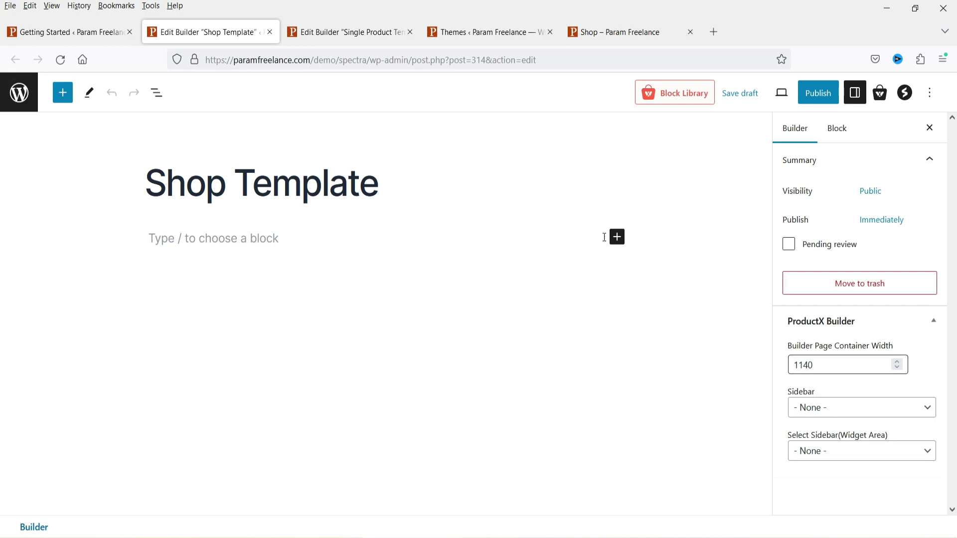
- Insert a Columns block with the 66 / 33 layout below the Shop Template title
click(619, 240)
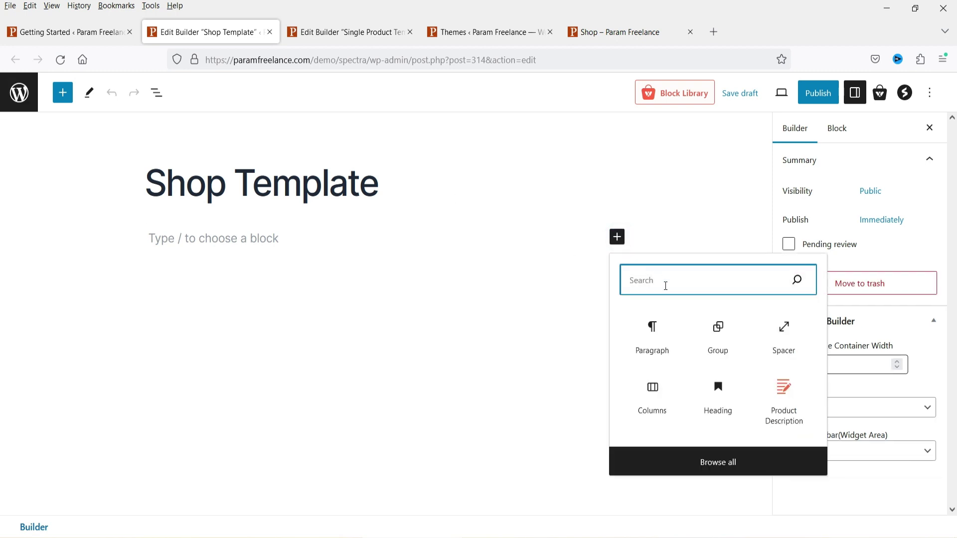
text(colu)
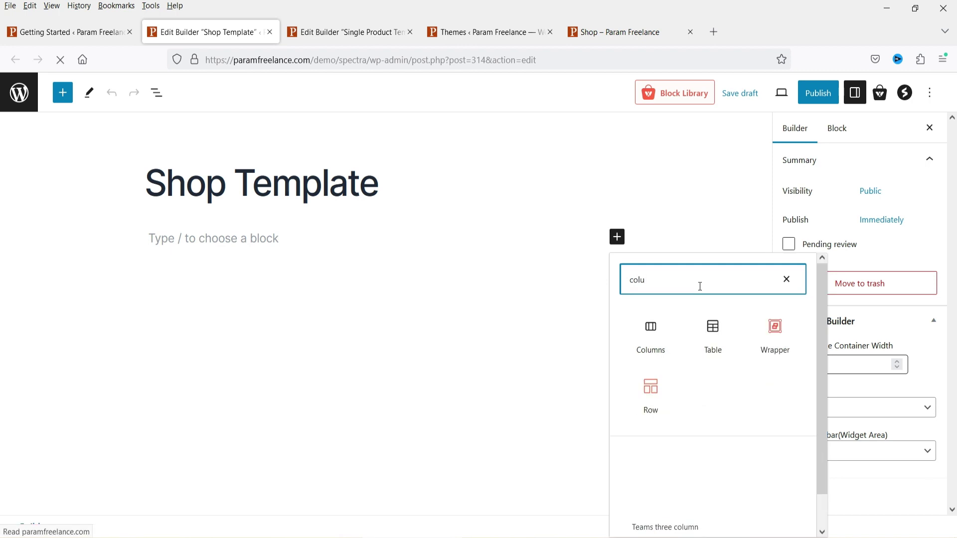
click(646, 341)
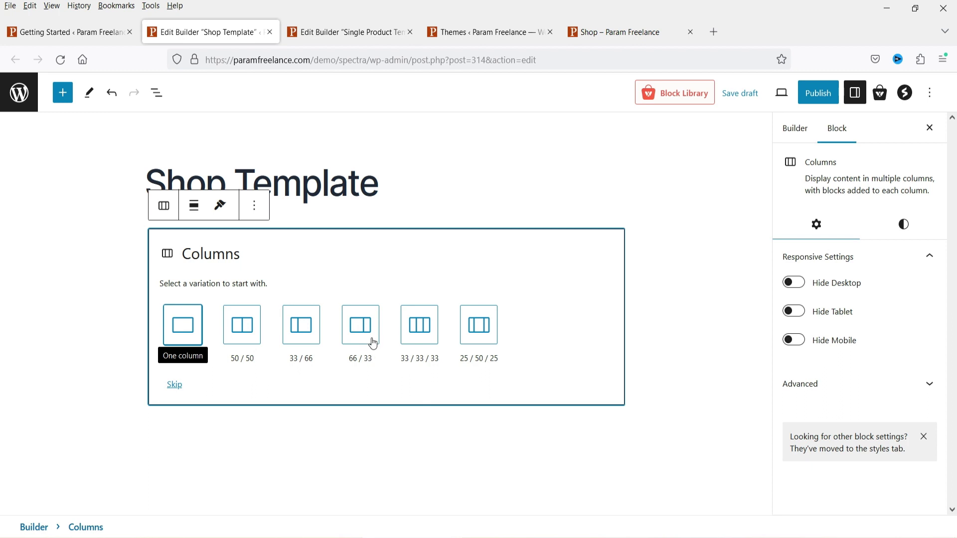
click(361, 330)
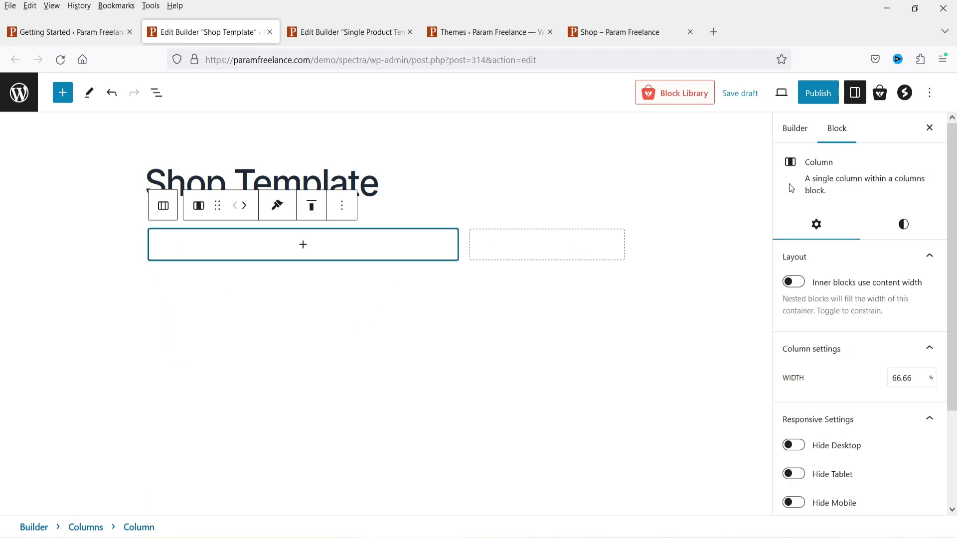
click(548, 247)
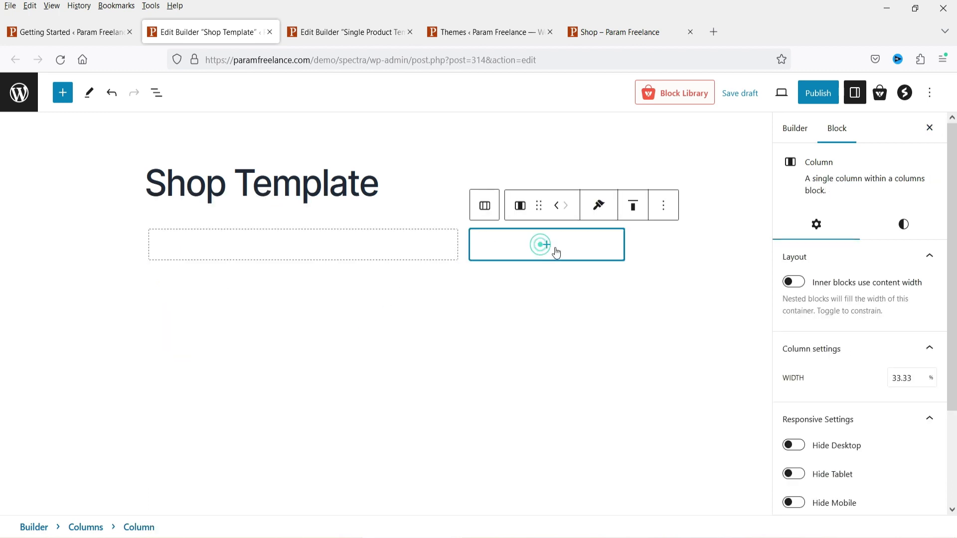
click(681, 291)
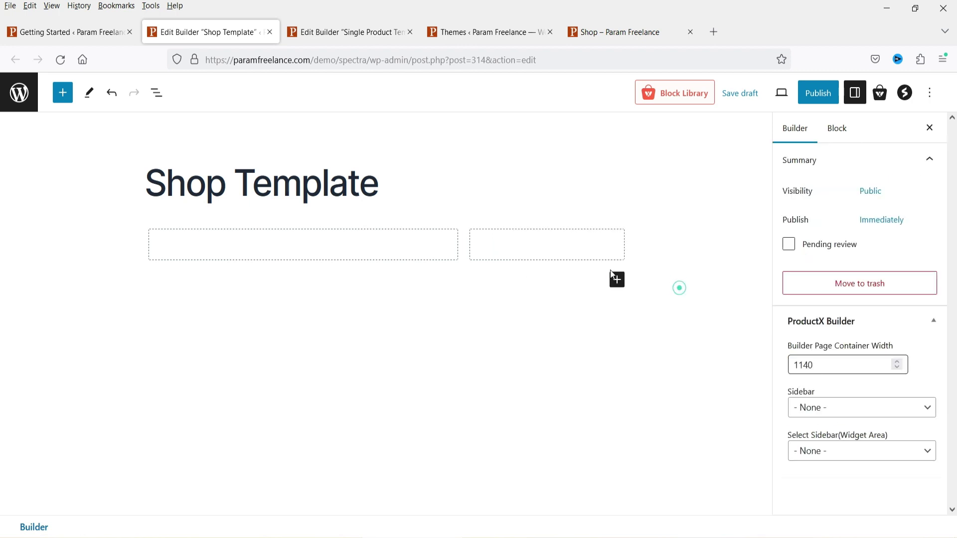
- Find the Product Filtering block by searching "product filte" and place it in the narrower 33% column
click(62, 94)
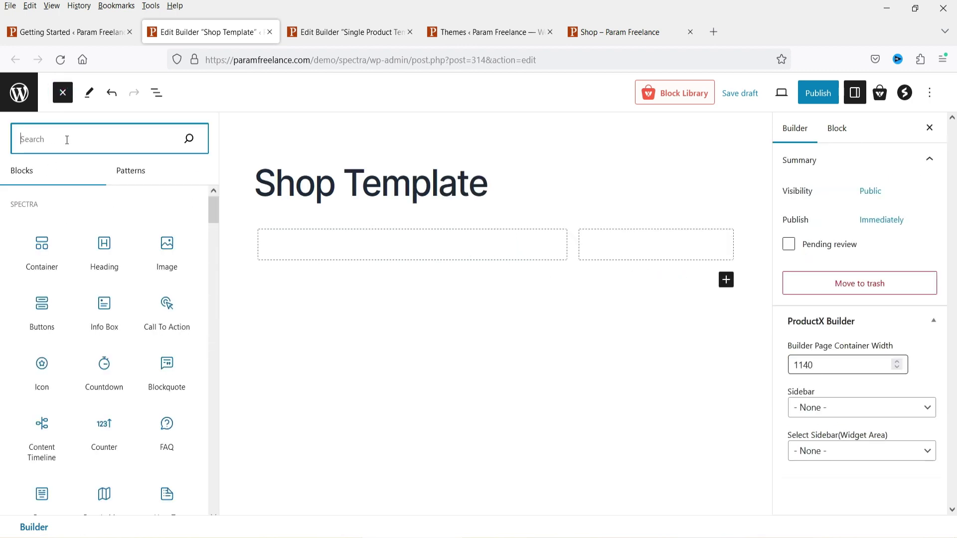
text(product)
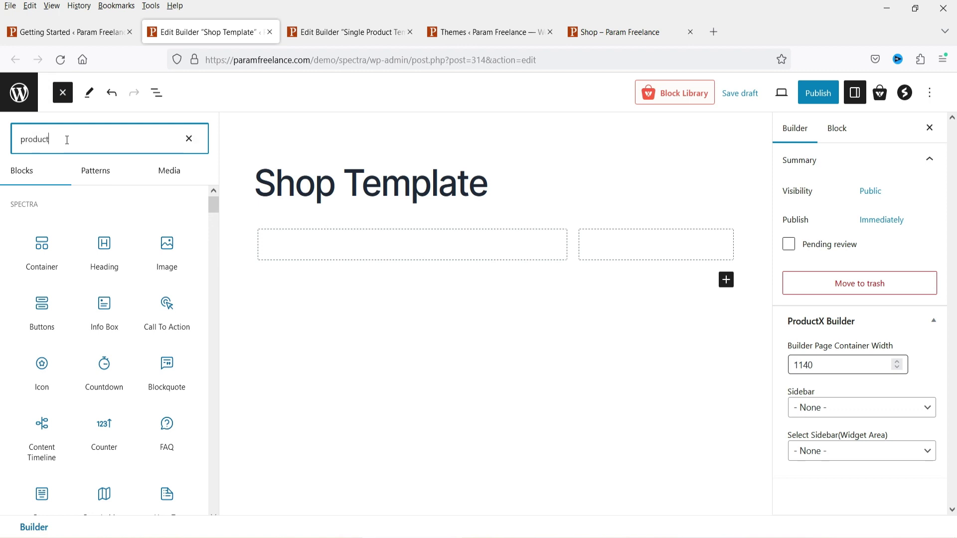
text( fil)
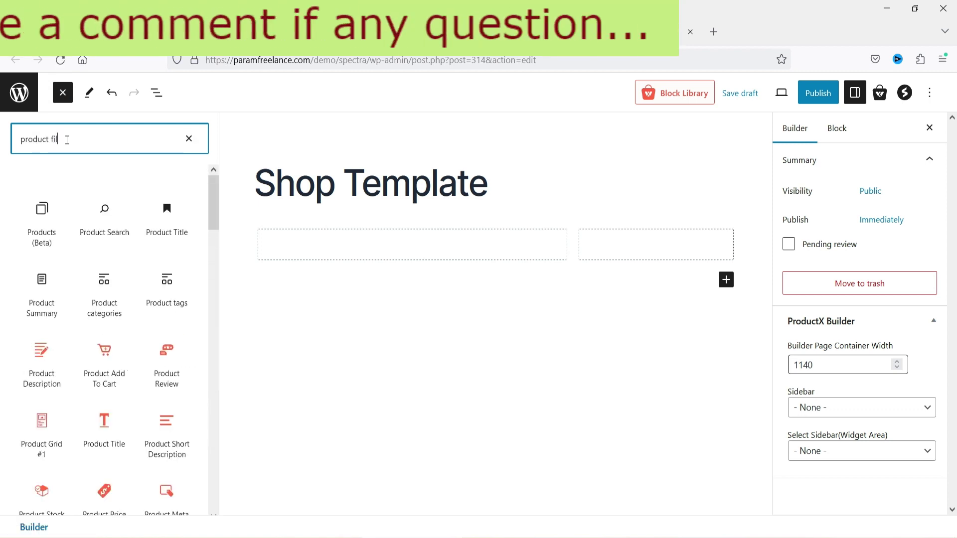
text(te)
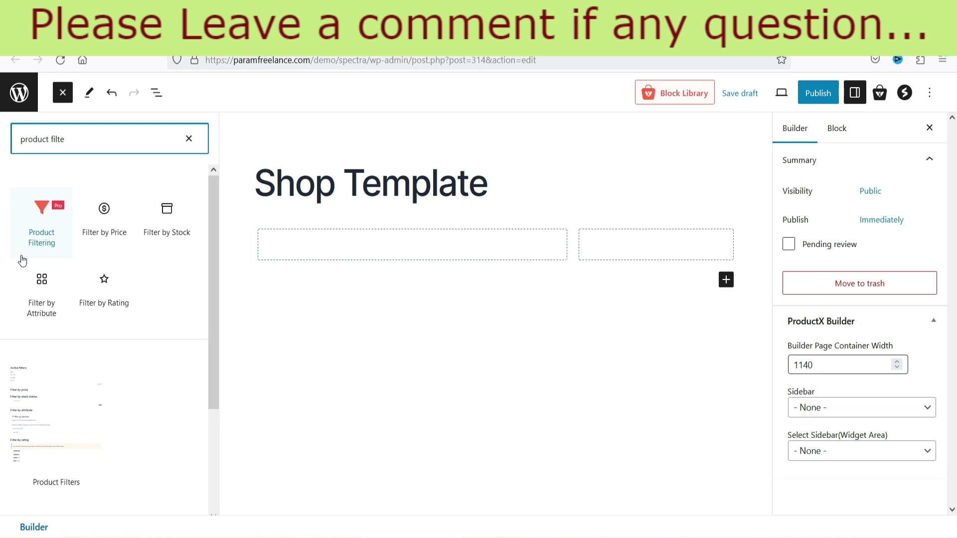
mouse_move(26, 230)
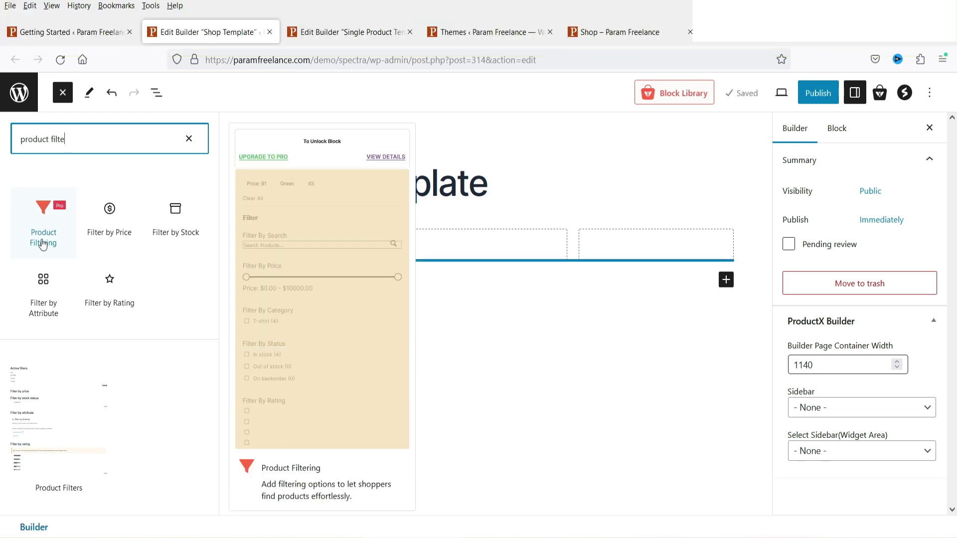
click(61, 228)
drag(60, 228, 641, 314)
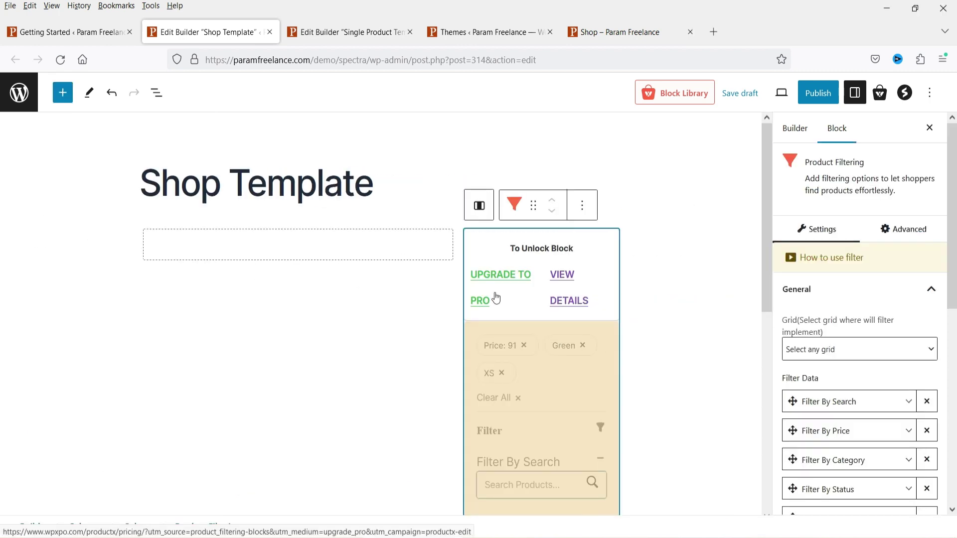
- Delete the Product Filtering block from the narrower column
click(582, 206)
click(616, 487)
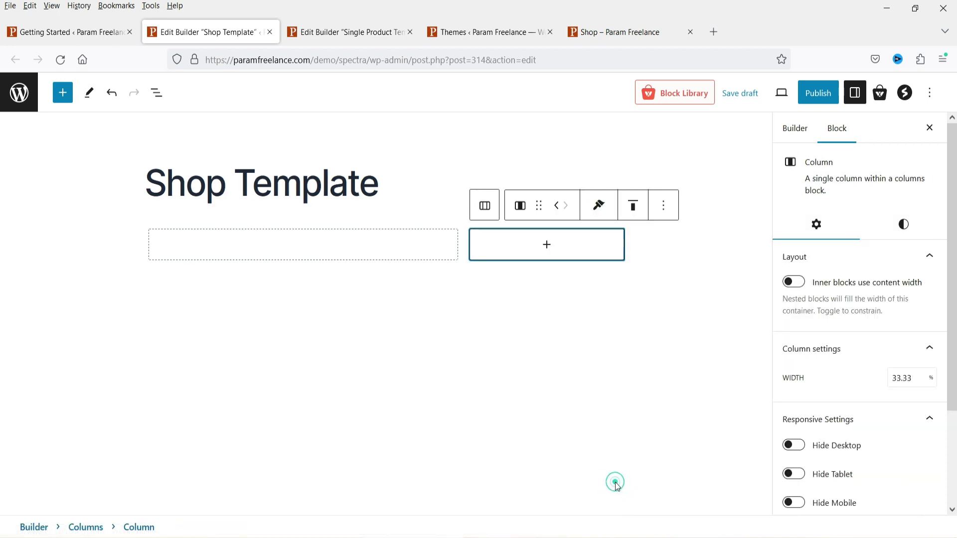
- Search the blocks for "filter" and place the Filter by Attribute block in the narrower column
click(505, 372)
click(62, 93)
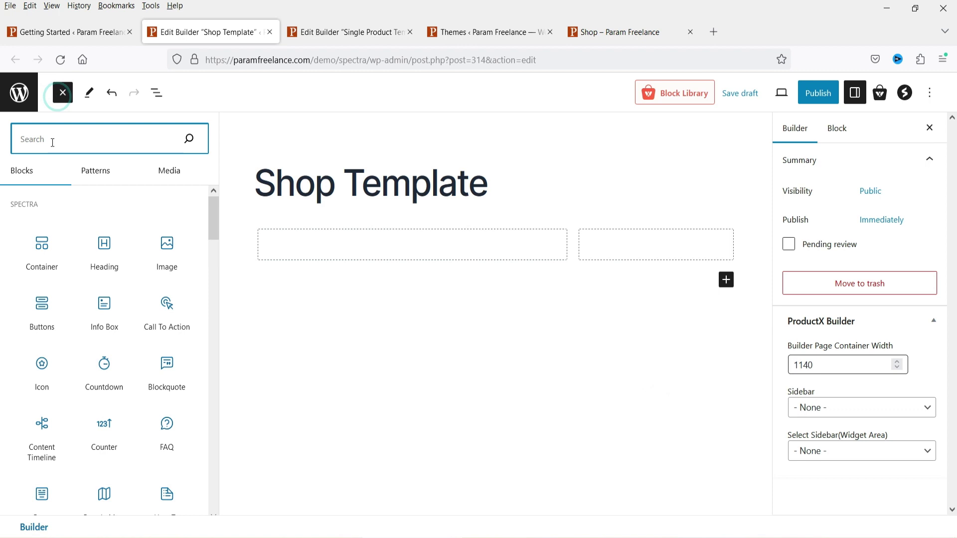
text(filter)
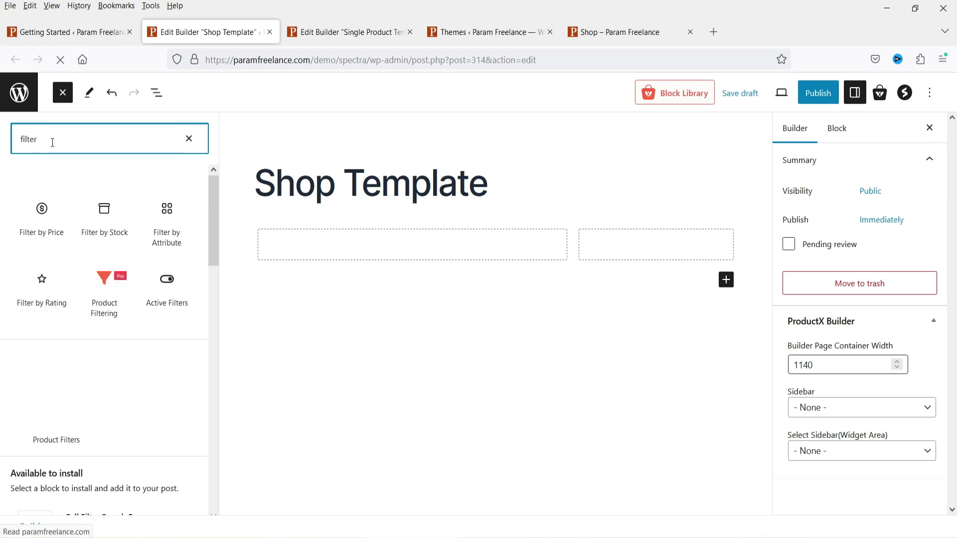
mouse_move(119, 315)
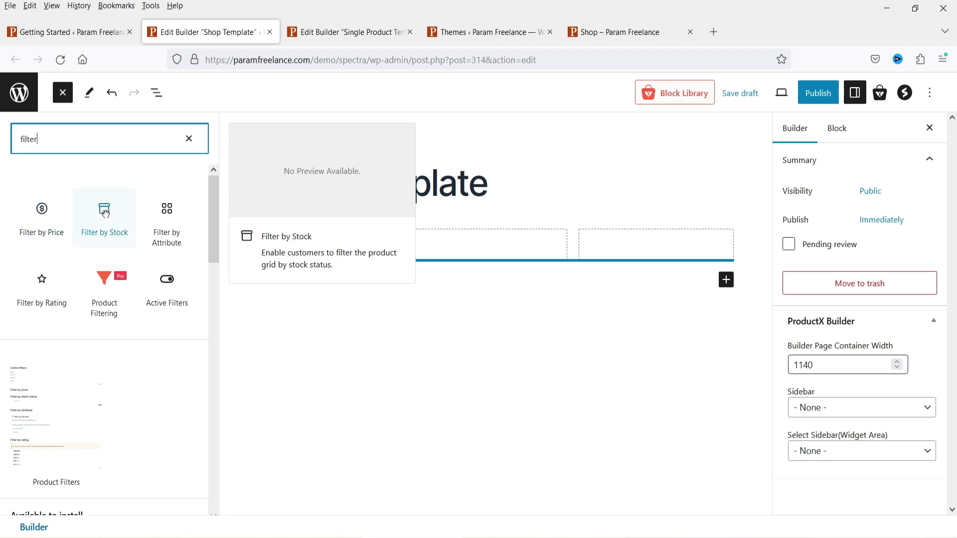
drag(167, 219, 632, 251)
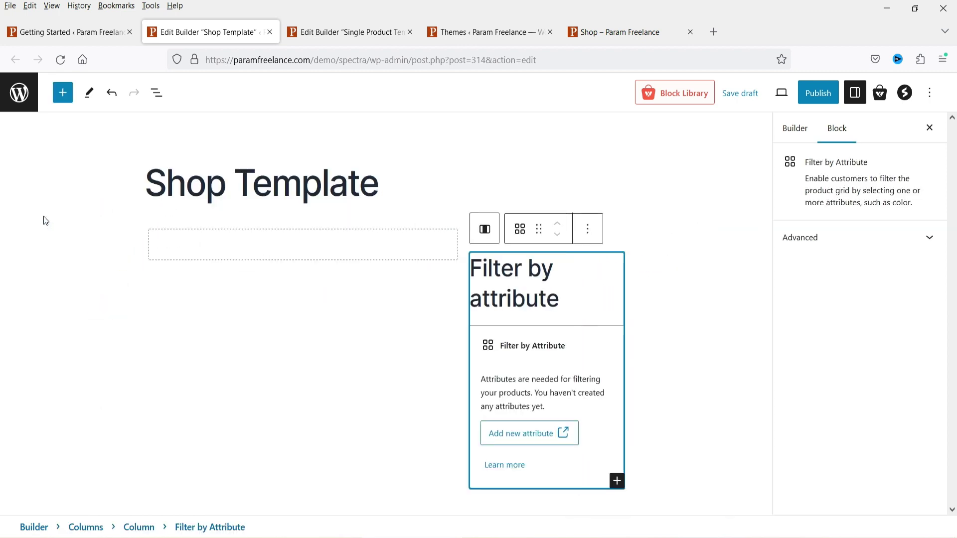
- Search for "filter" again and place the Filter by Price block above Filter by Attribute in the narrower column
click(56, 96)
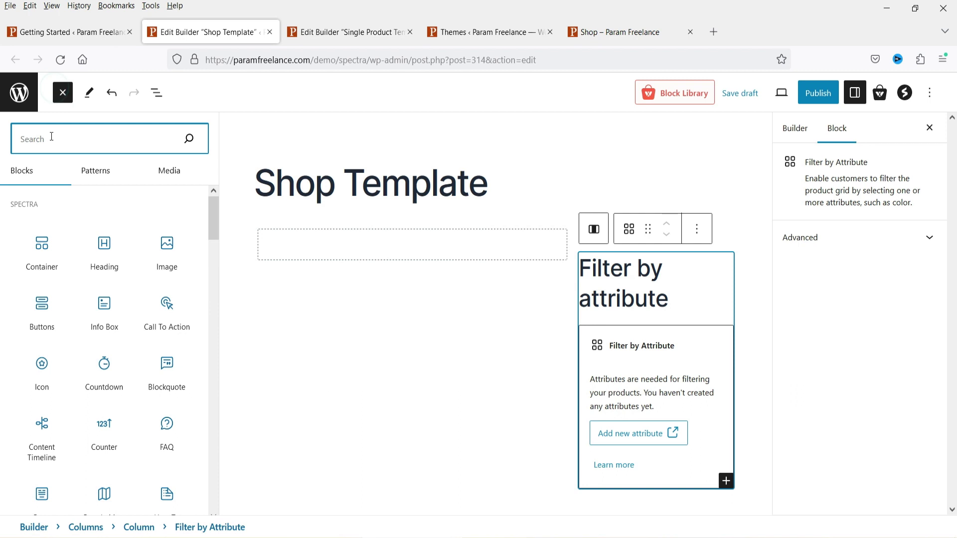
text(filter)
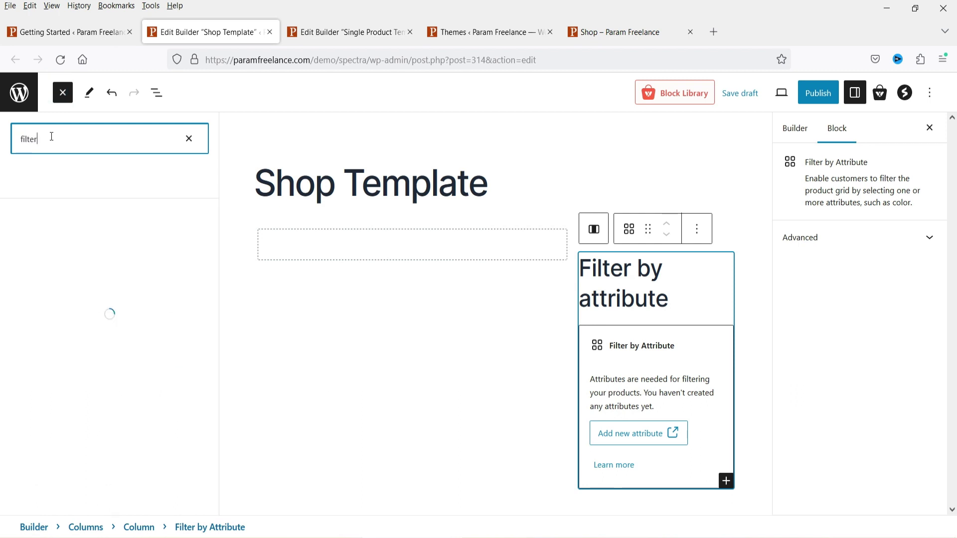
drag(119, 228, 679, 222)
click(104, 219)
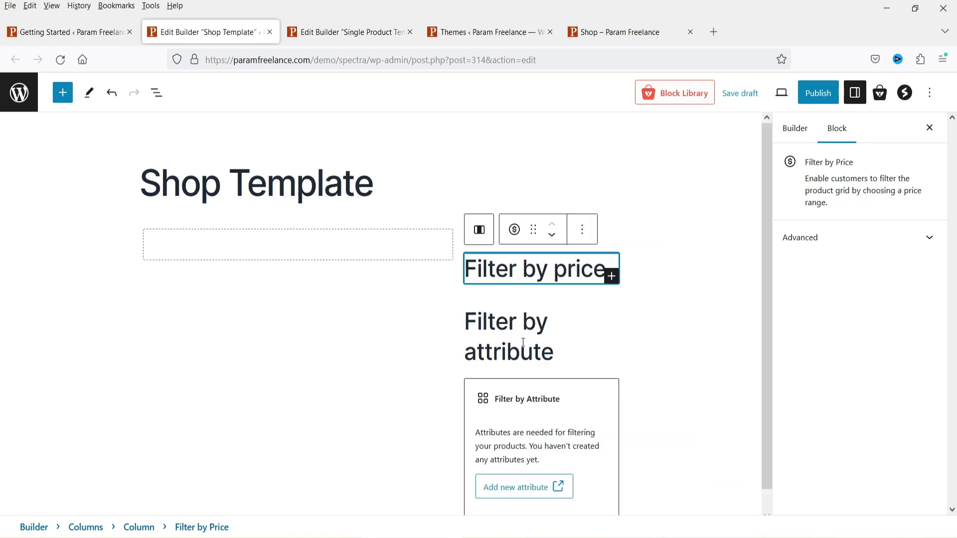
- Shorten the heading of the Filter by Attribute block to "Filter"
click(523, 338)
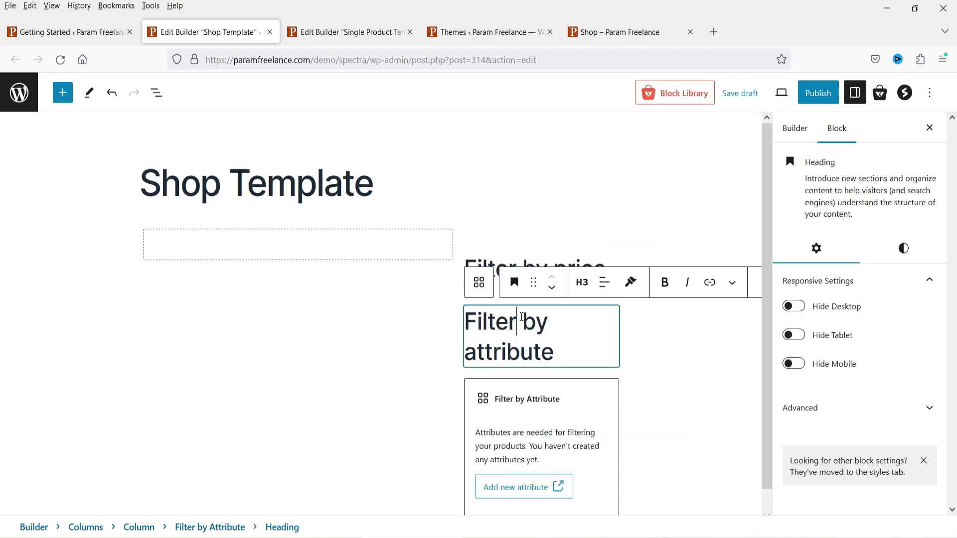
drag(517, 318, 571, 350)
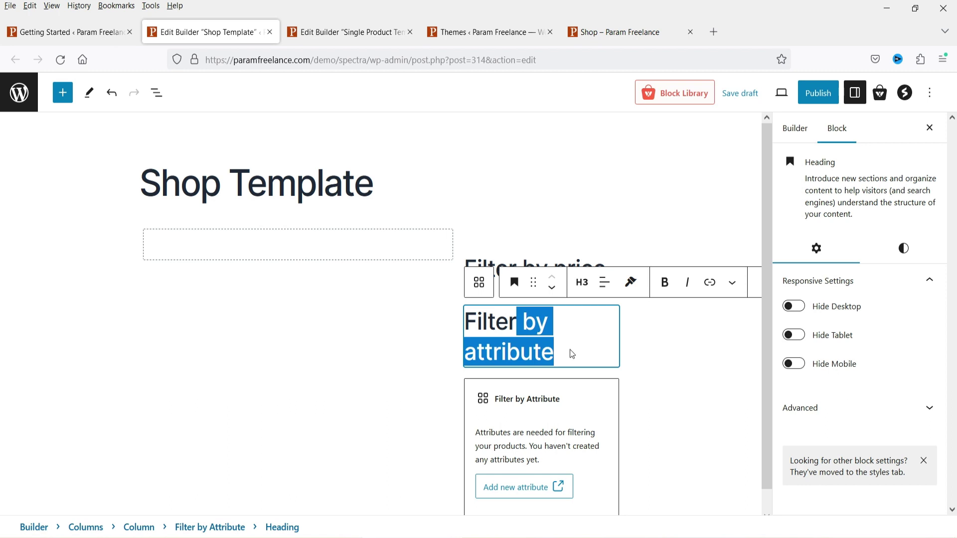
key(BackSpace)
click(611, 255)
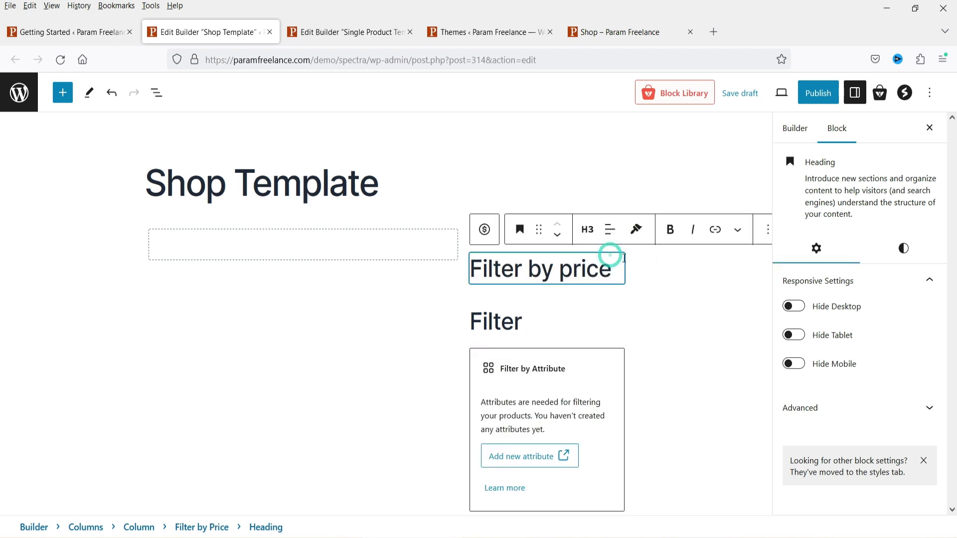
click(627, 355)
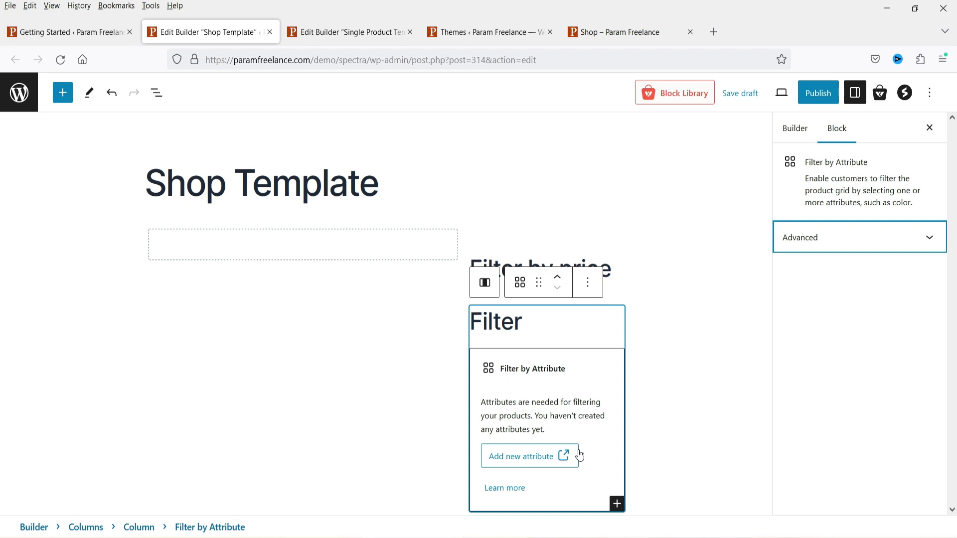
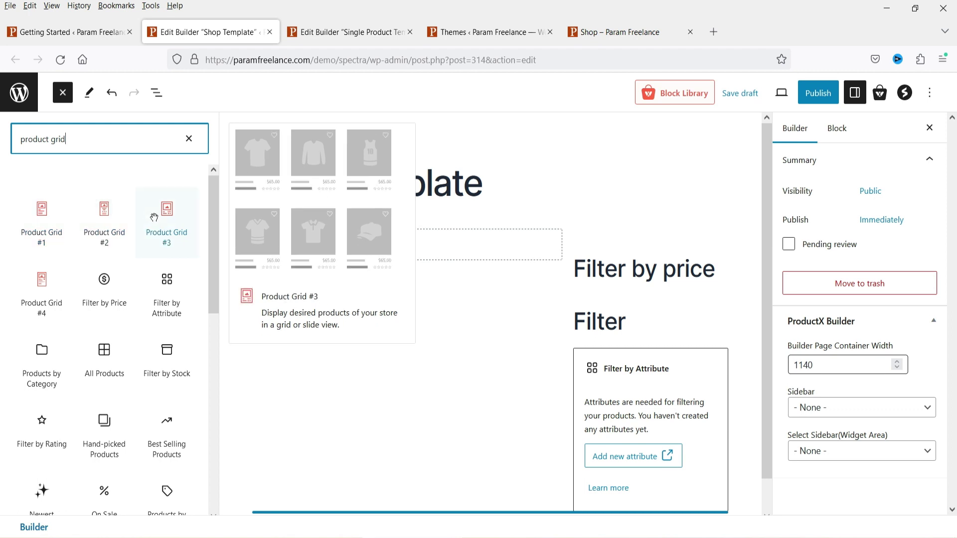
- Place the Product Grid #3 block in the wider column with 3 columns, a 20 px column grid gap and a 20 px row gap
click(154, 217)
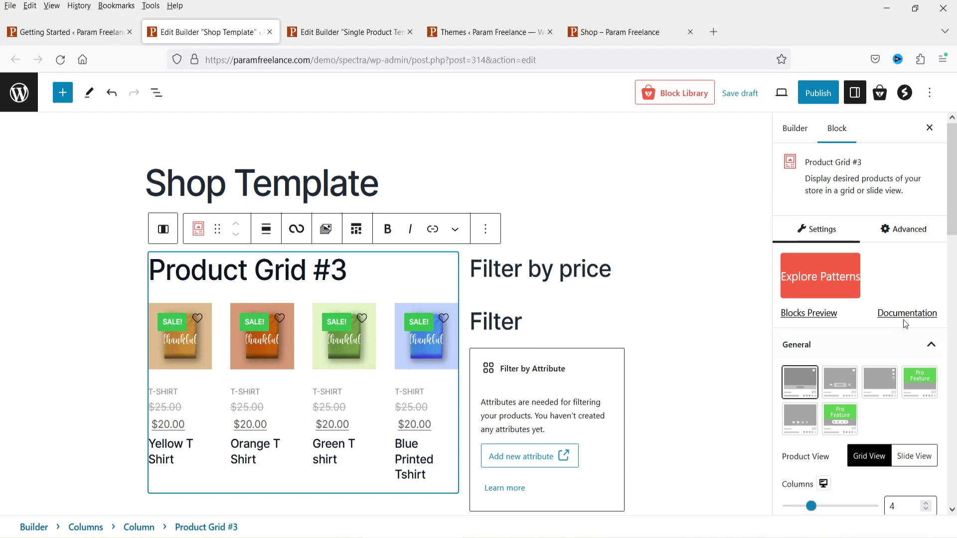
scroll(927, 266, down, 5)
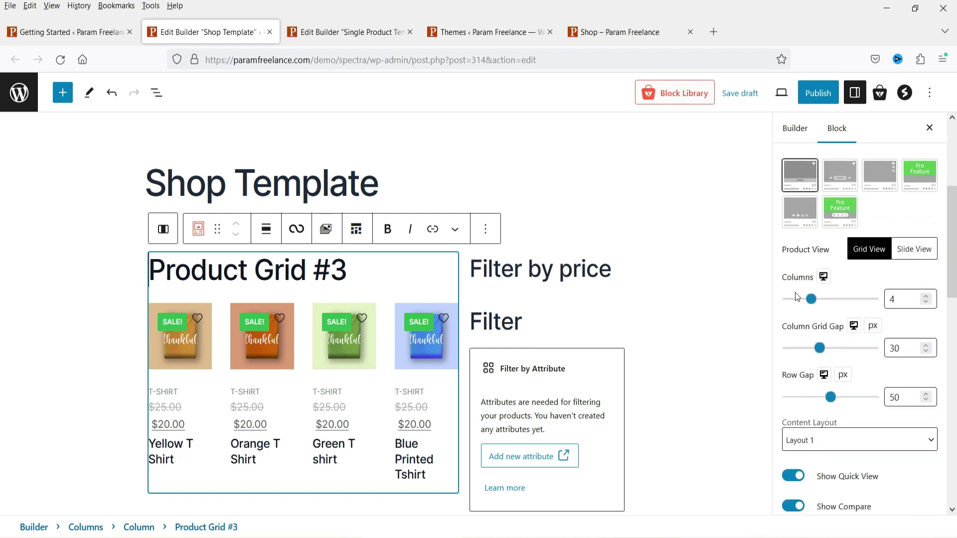
click(928, 303)
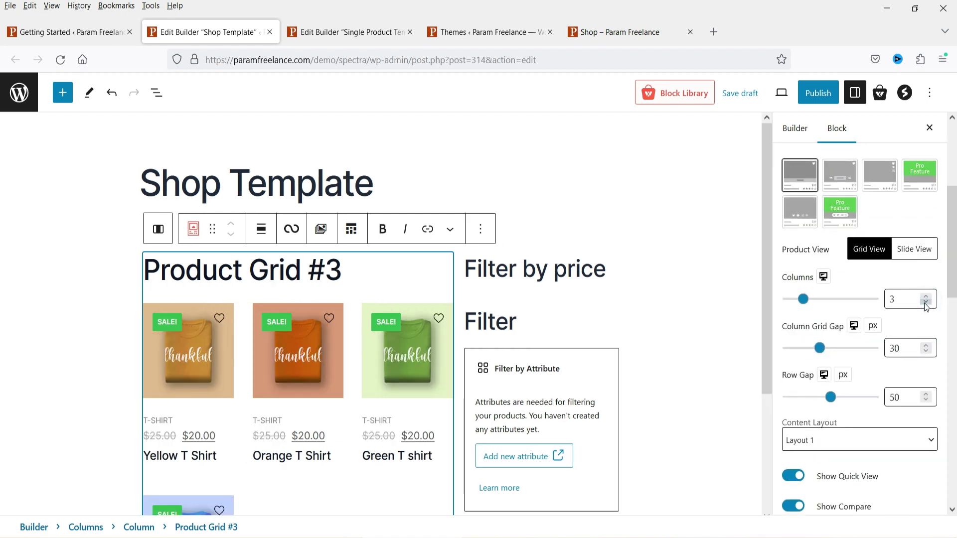
double_click(895, 348)
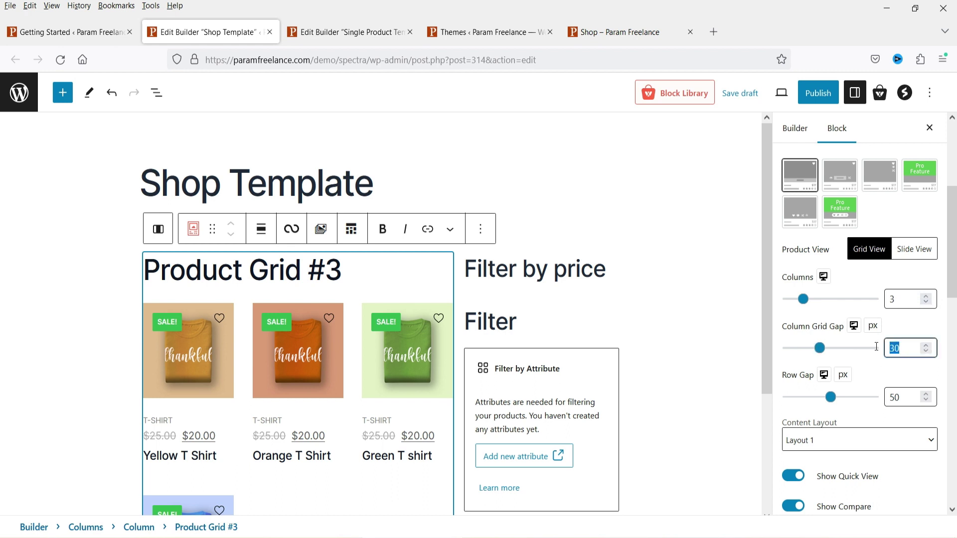
text(20)
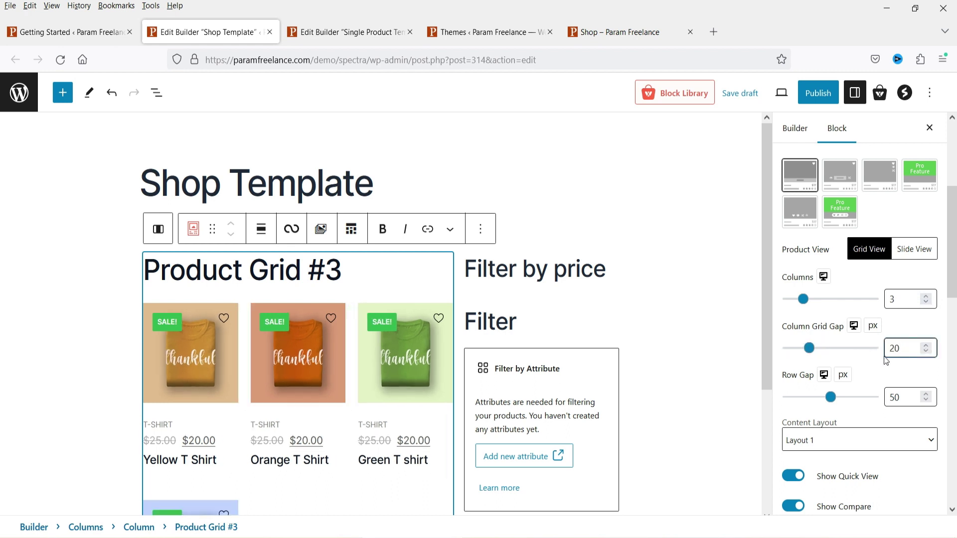
double_click(894, 396)
text(20)
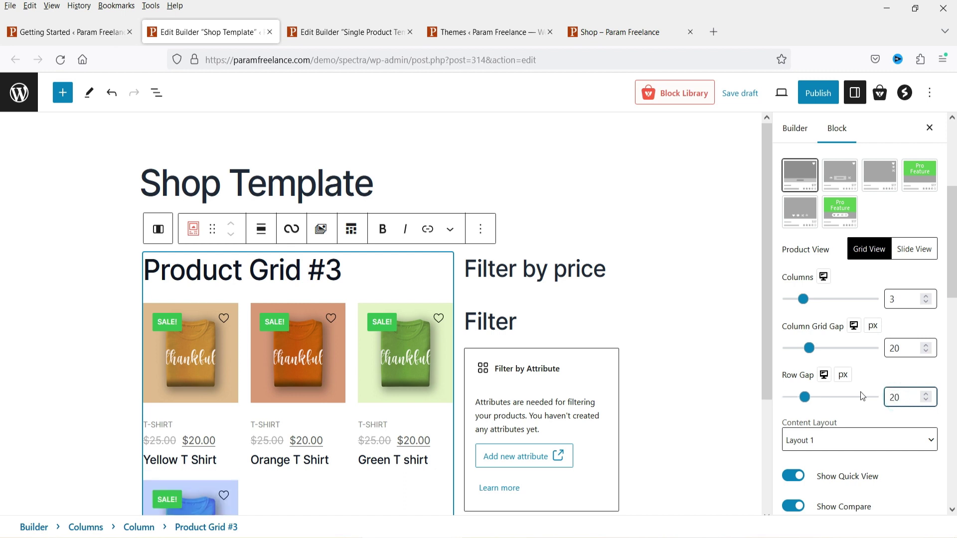
scroll(262, 271, down, 3)
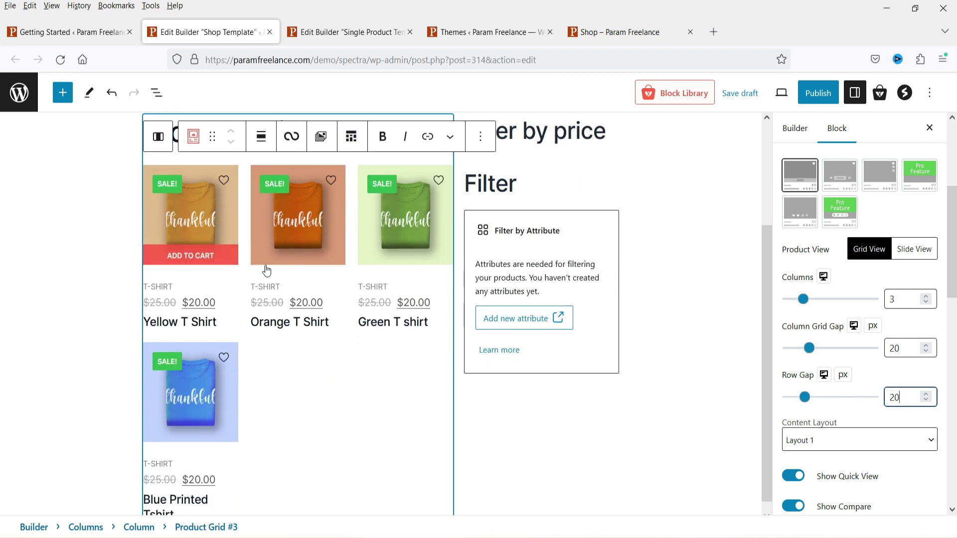
- Compare Layout 1 and Layout 2 as the product grid's content layout and choose Layout 2
scroll(825, 314, down, 3)
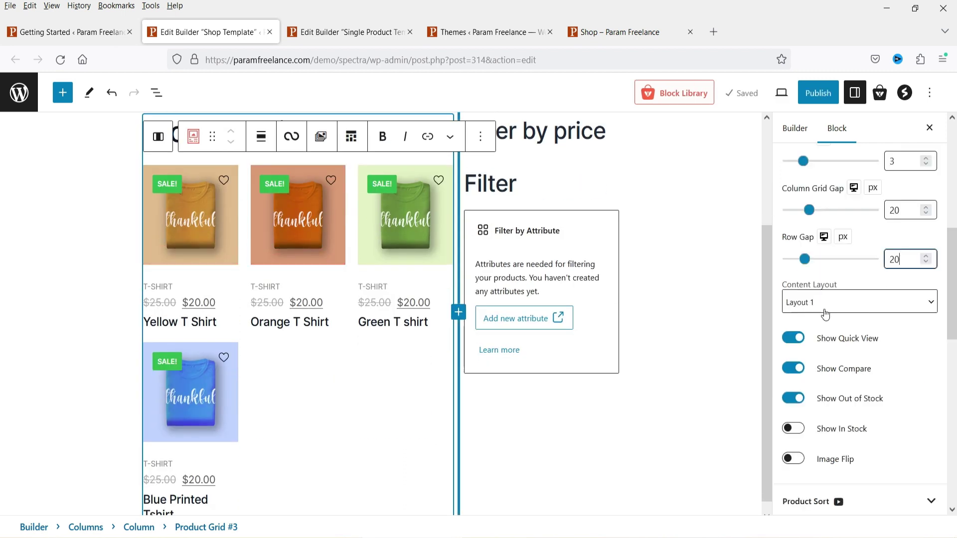
click(825, 311)
click(826, 345)
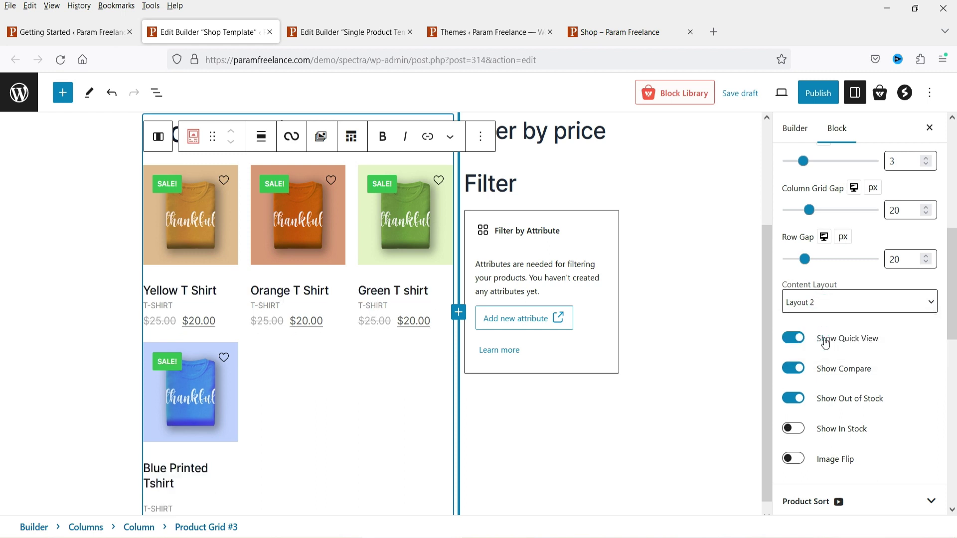
click(822, 308)
click(824, 326)
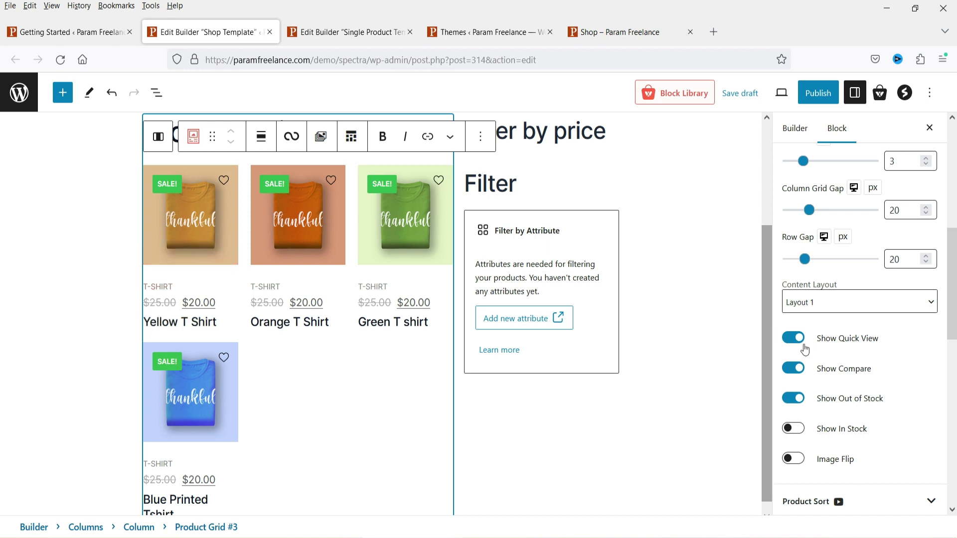
click(807, 303)
click(824, 344)
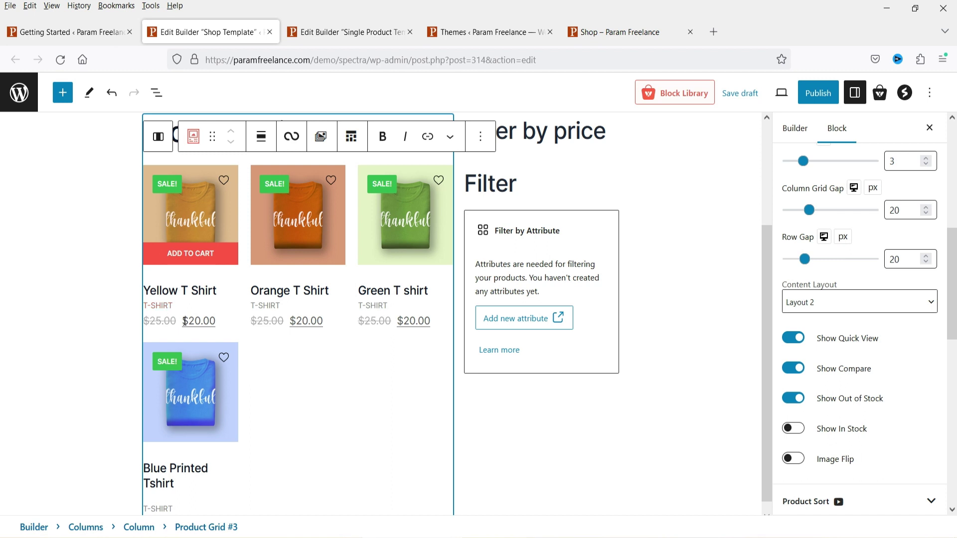
- Try the Show In Stock option on the product grid and turn it back off
scroll(843, 338, down, 5)
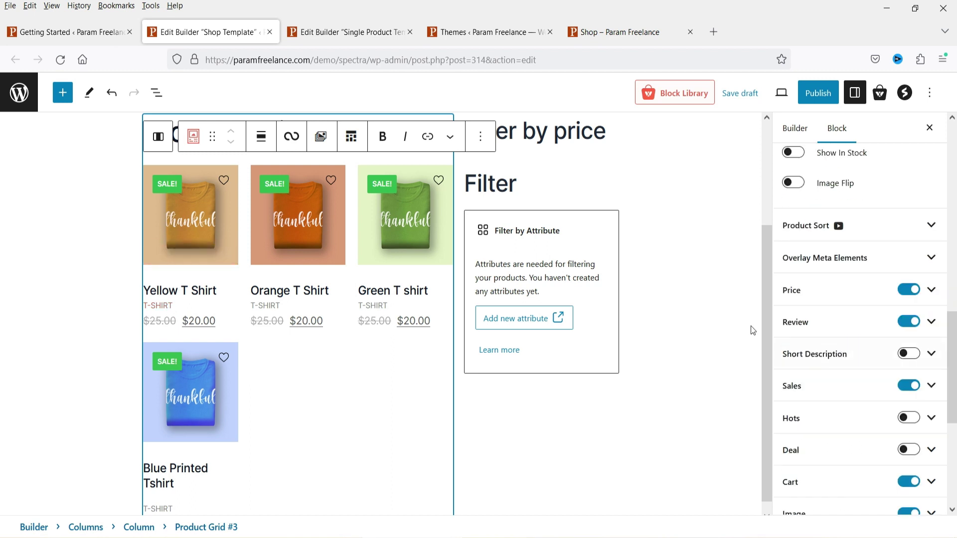
scroll(842, 216, up, 3)
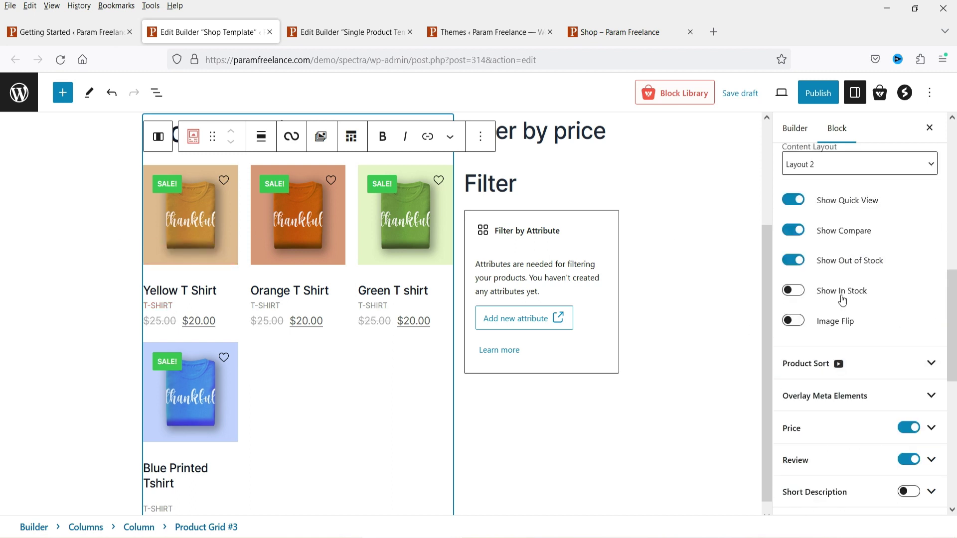
click(794, 291)
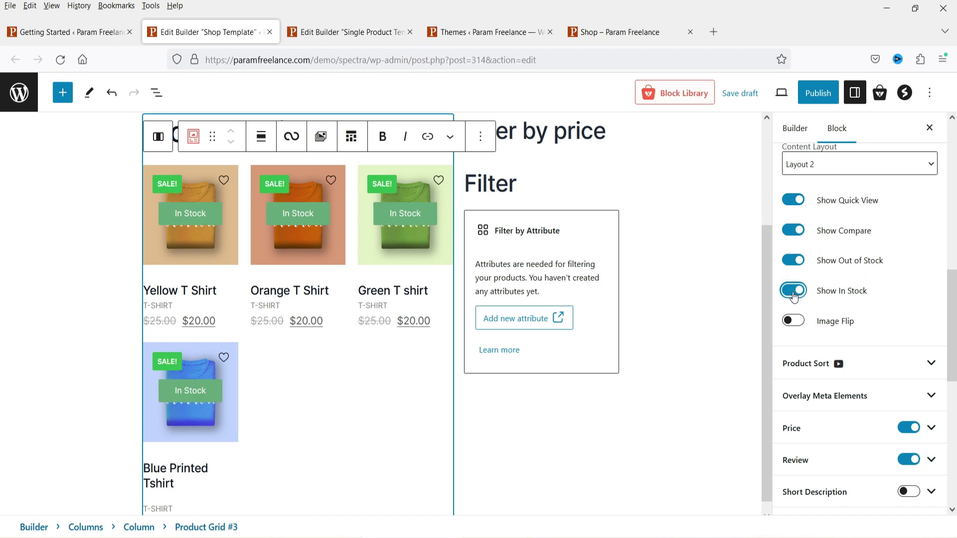
click(793, 292)
scroll(806, 243, down, 3)
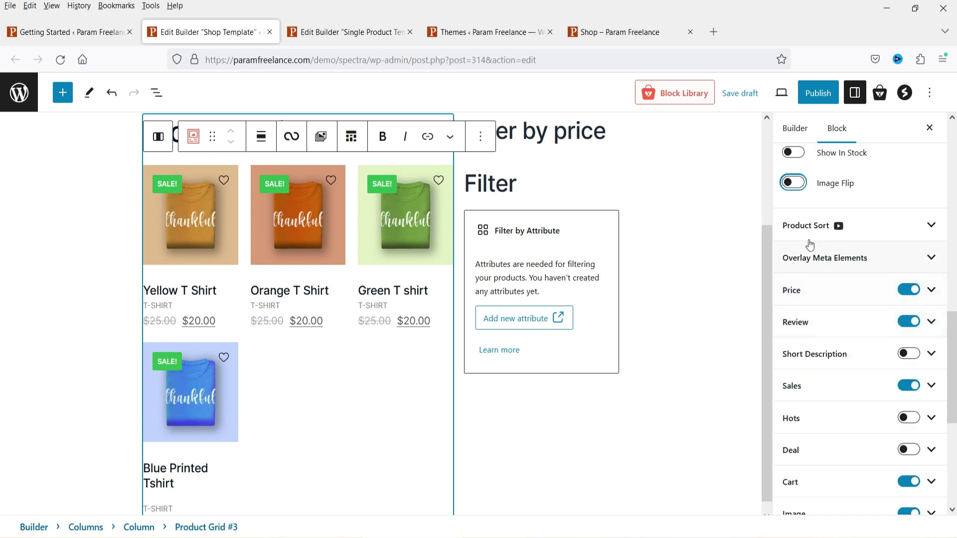
- Try Recent View Products as the grid's product sort and reset it to the unselected option
click(931, 233)
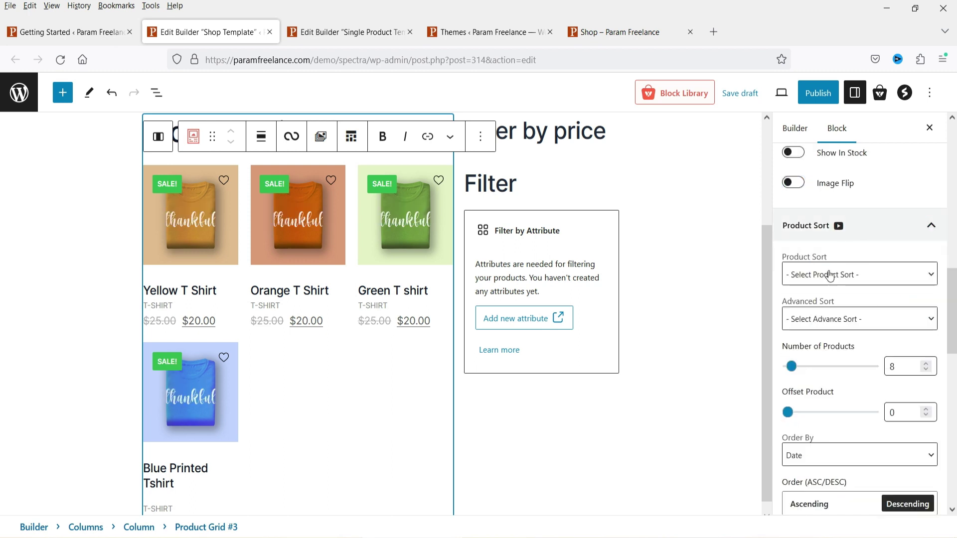
click(896, 282)
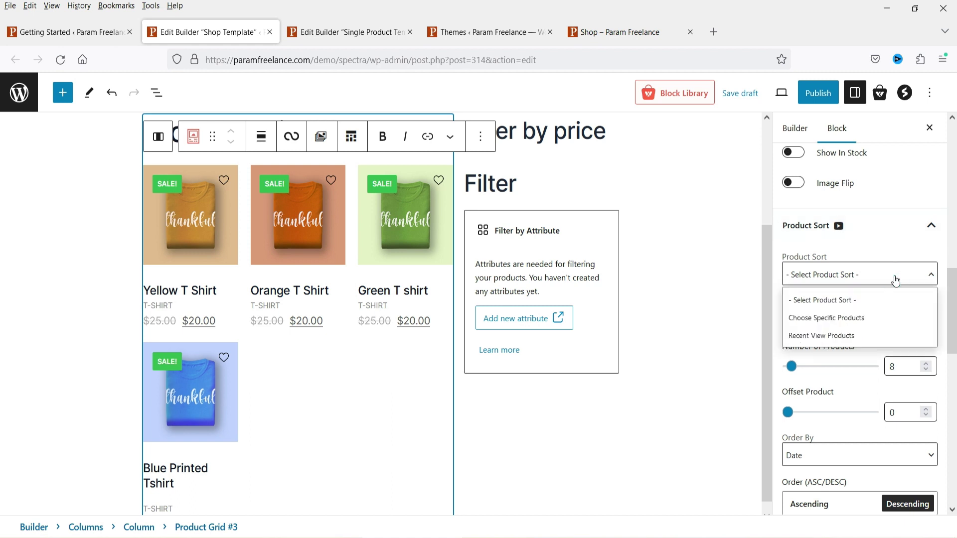
click(869, 338)
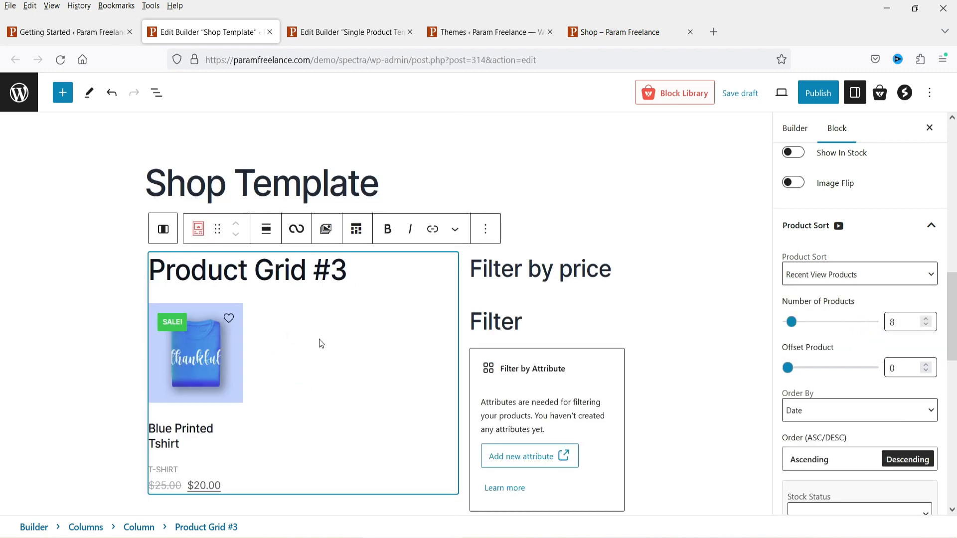
click(882, 277)
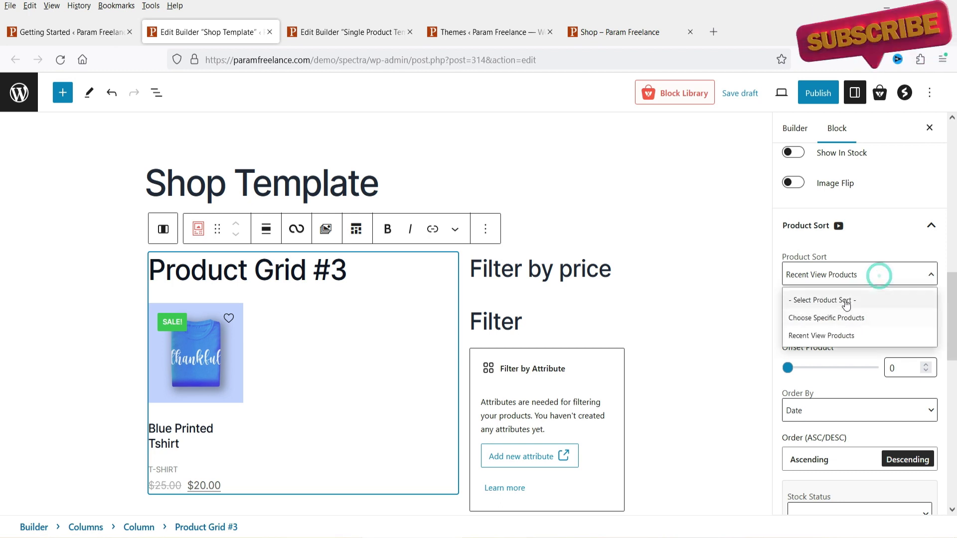
click(846, 300)
- Examine the Advanced Sort choices and the other product sort settings of the grid
scroll(922, 284, down, 3)
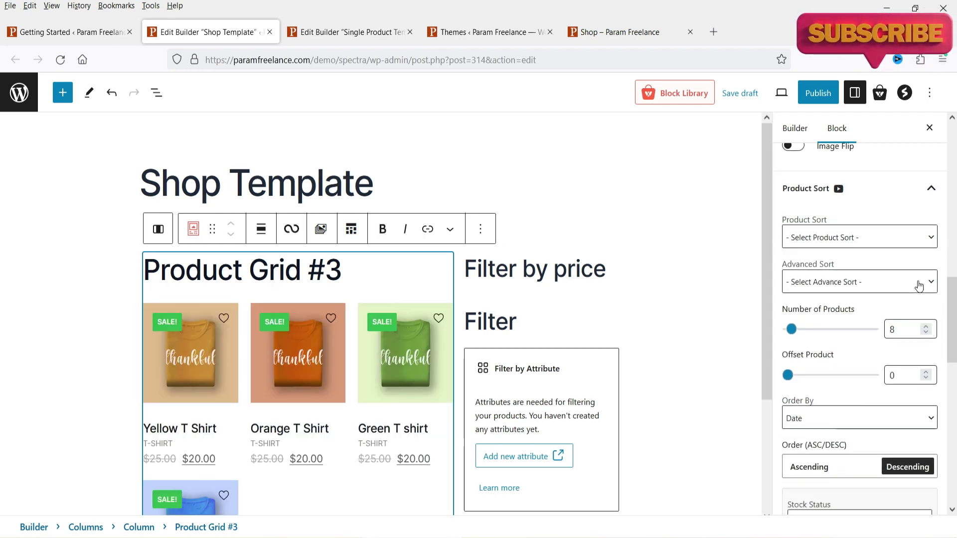
click(849, 255)
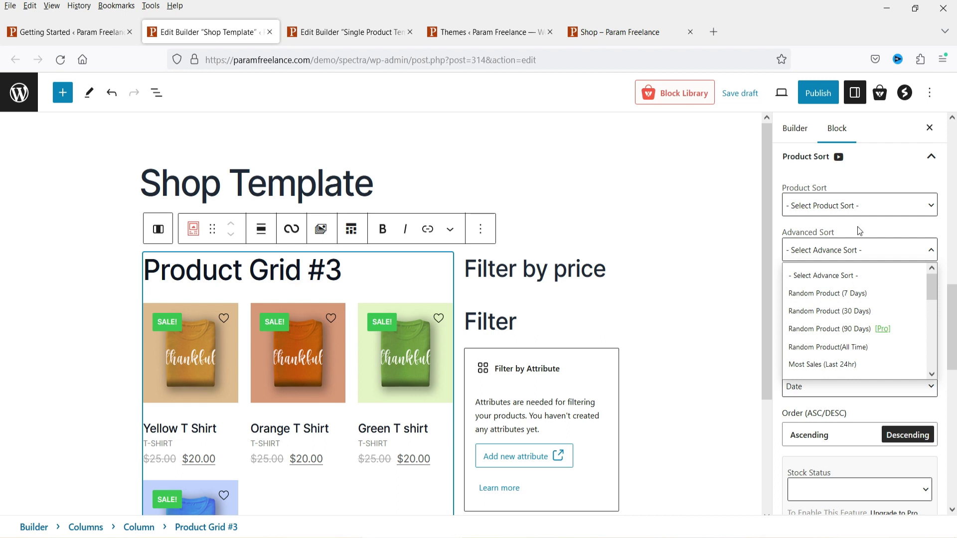
click(899, 255)
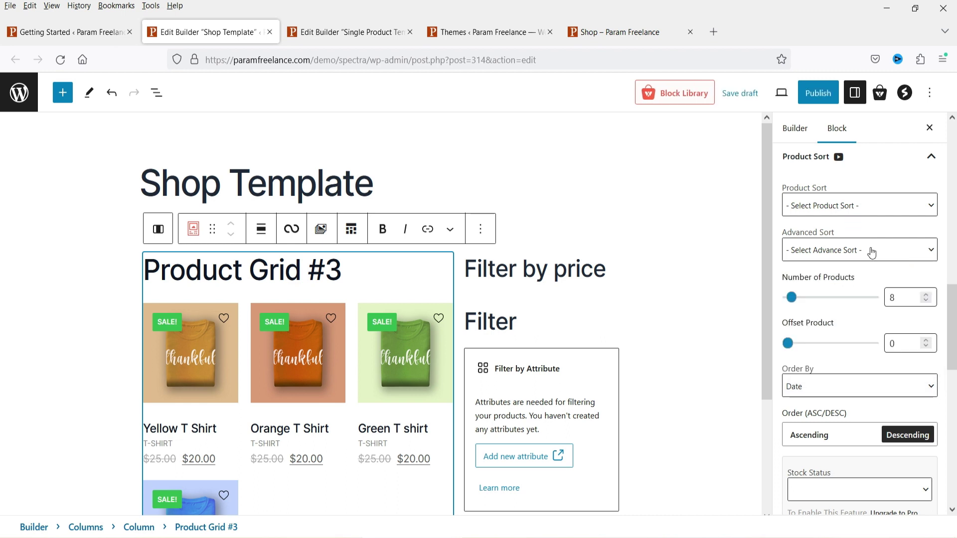
scroll(282, 393, down, 3)
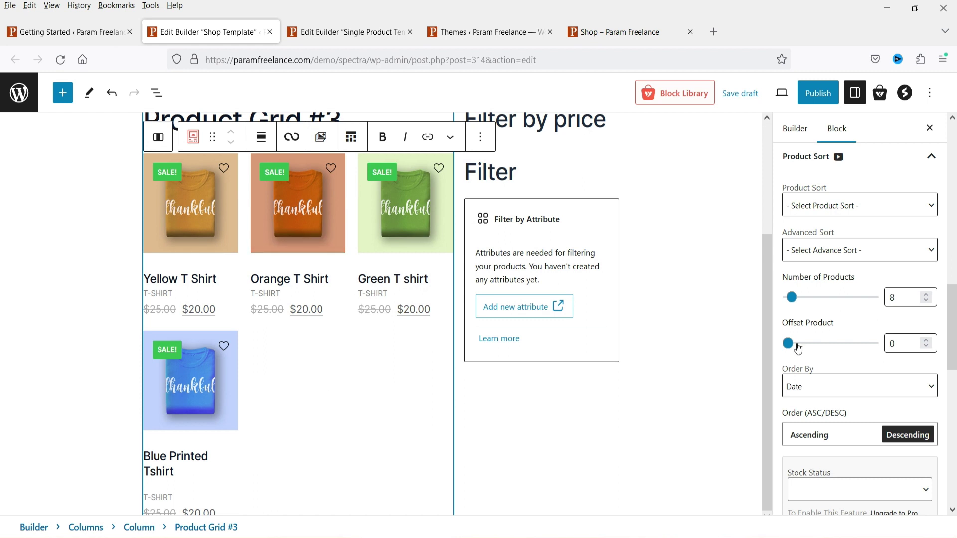
- Set the product grid's number of products to 21
double_click(917, 290)
text(21)
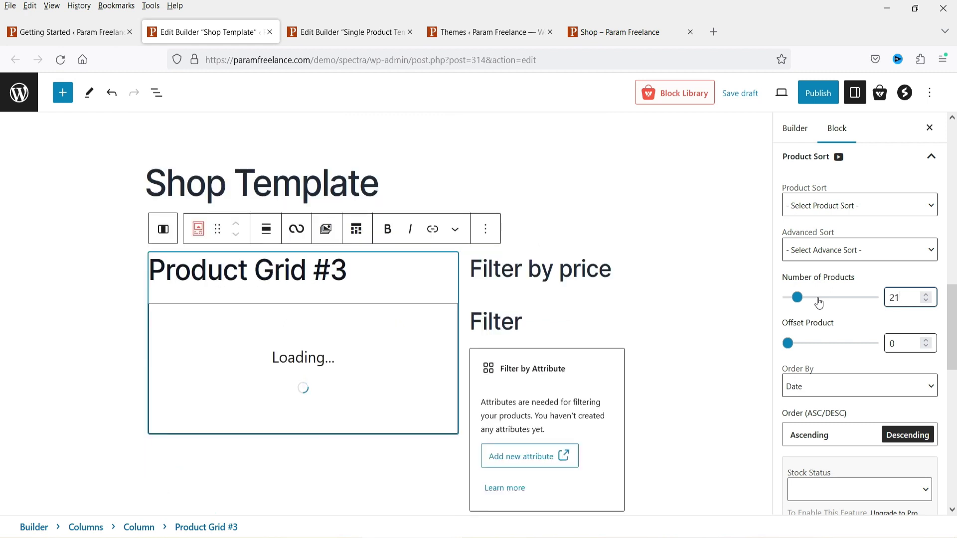
scroll(288, 352, down, 3)
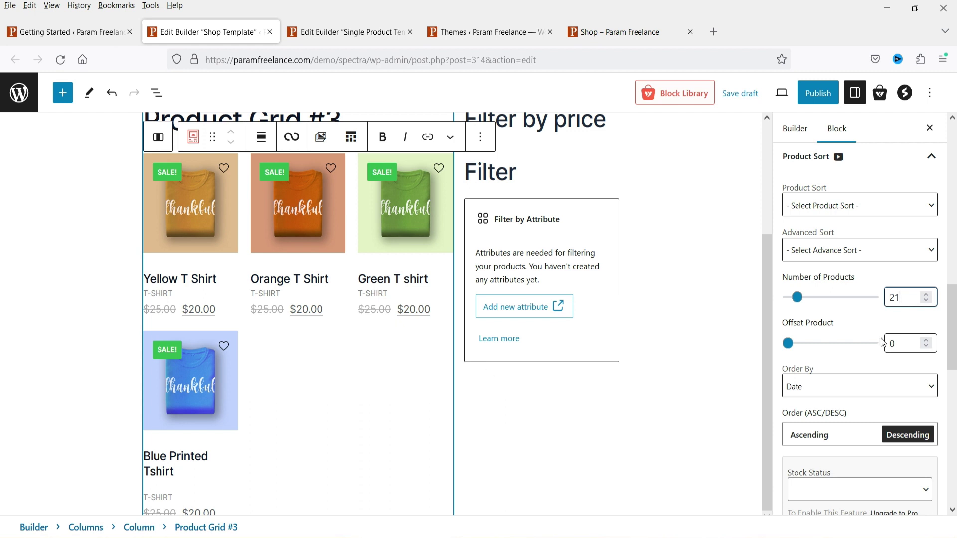
- Examine the product grid's Order By choices, sort order and Stock Status options
scroll(884, 343, down, 4)
click(822, 181)
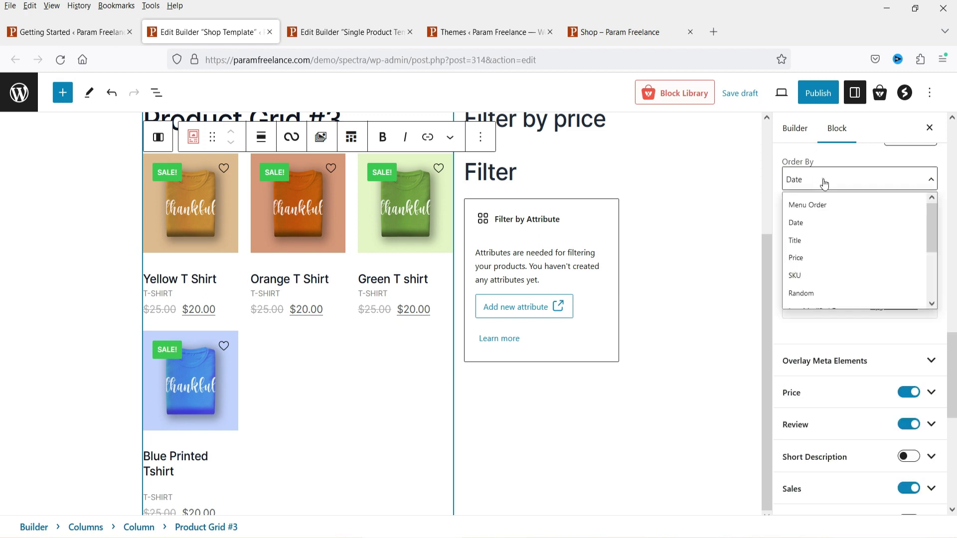
click(941, 174)
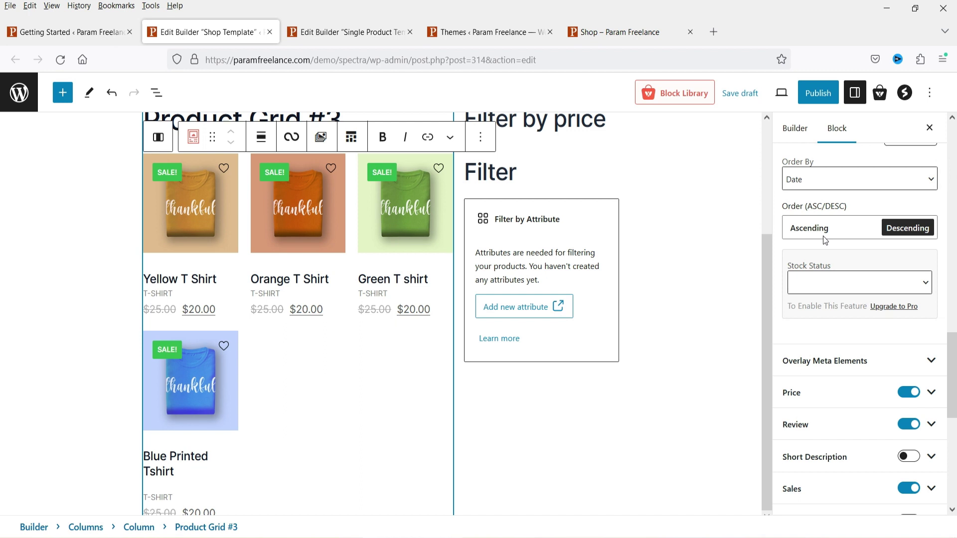
scroll(850, 267, down, 3)
scroll(907, 225, up, 1)
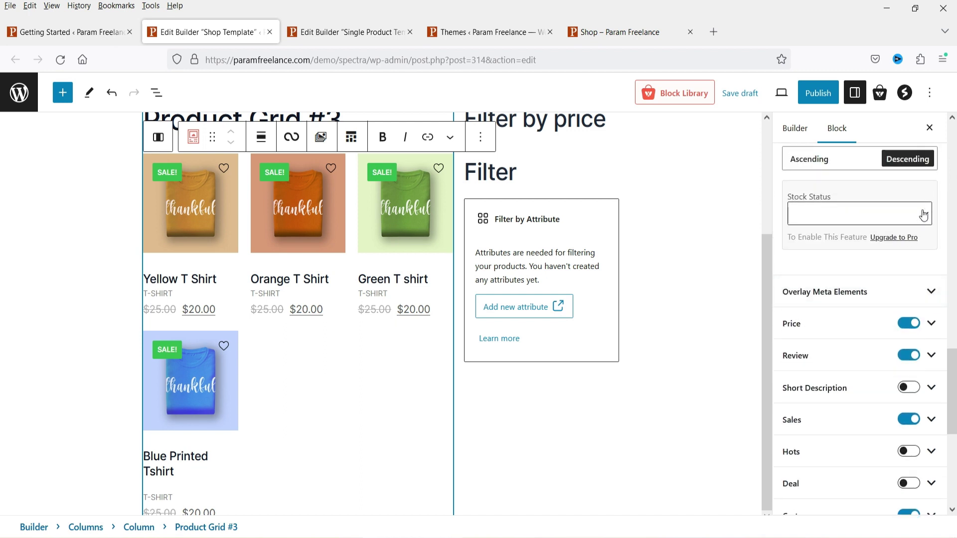
click(923, 213)
click(920, 211)
scroll(889, 243, down, 3)
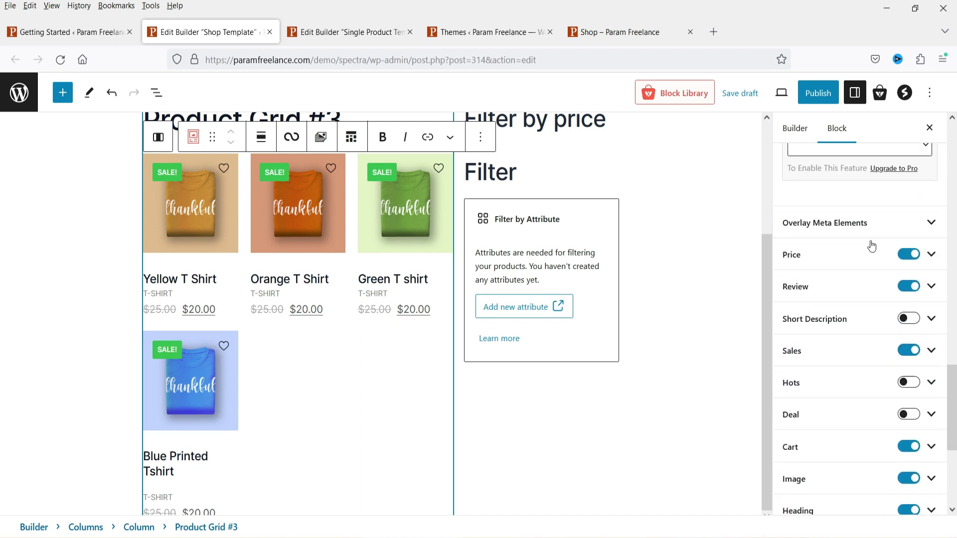
- Change the product price colour in the grid to dark red, about #A31F1F
click(820, 368)
scroll(856, 323, down, 2)
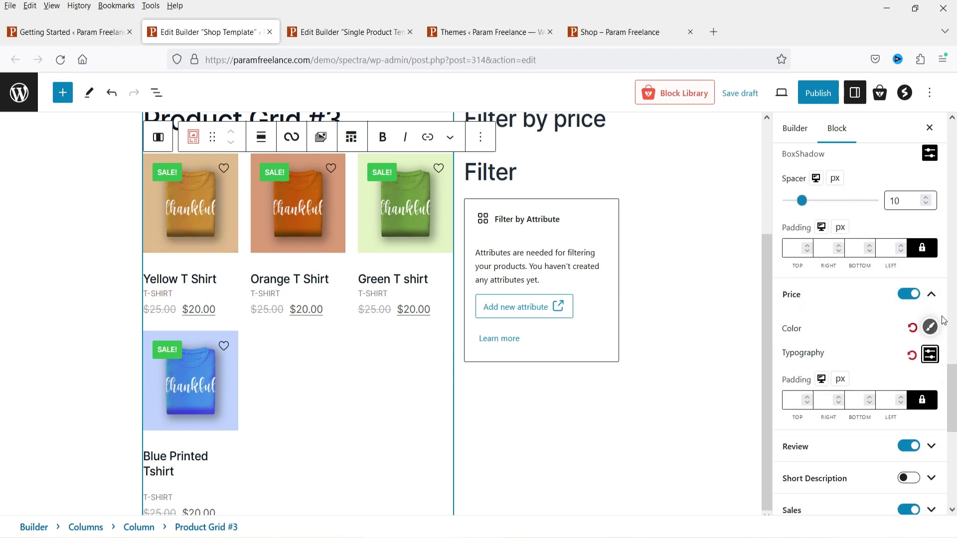
scroll(896, 273, down, 2)
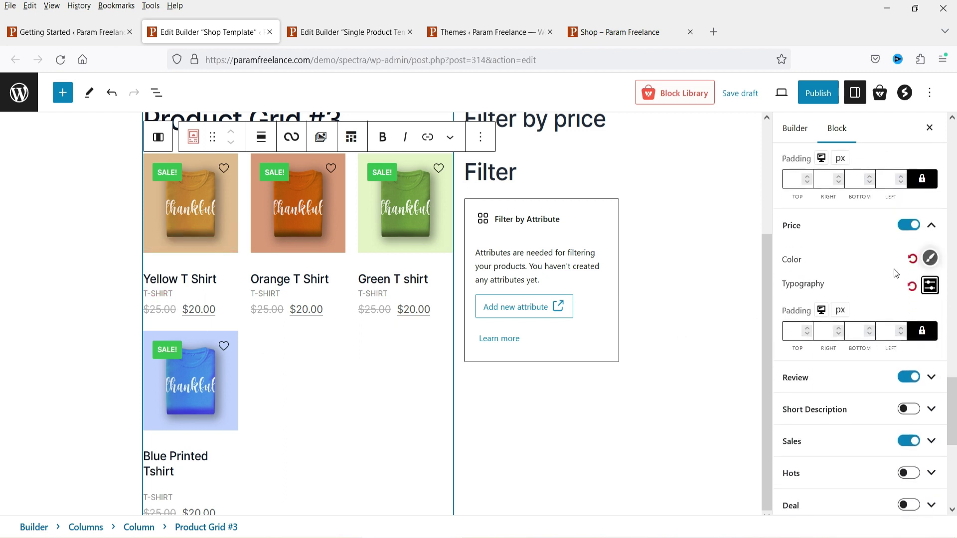
click(930, 258)
drag(876, 311, 899, 308)
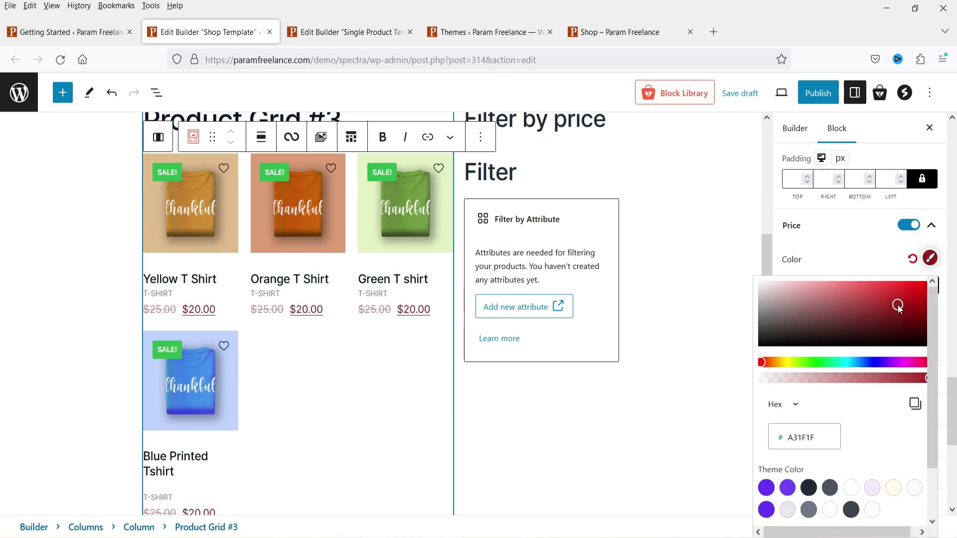
click(856, 267)
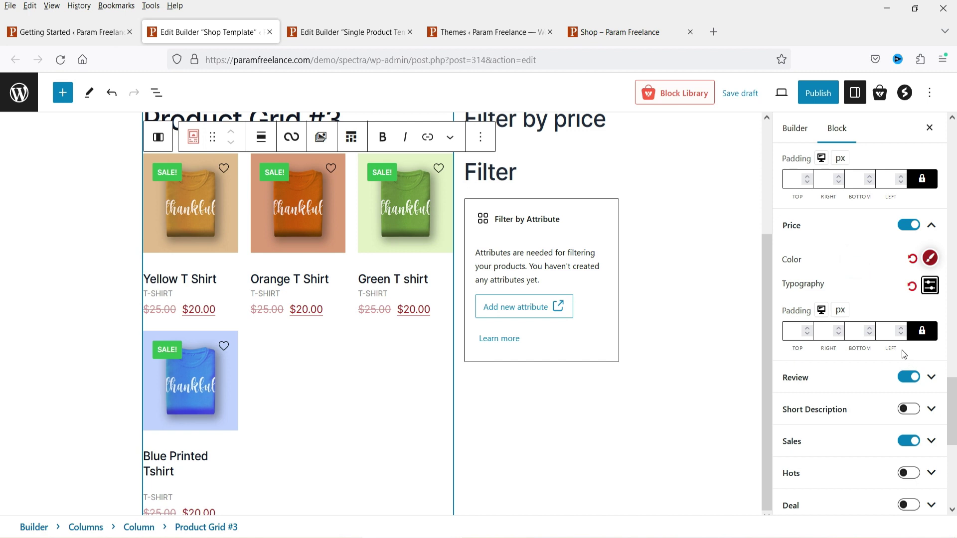
- Examine the Review and Short Description settings of the product grid
click(822, 382)
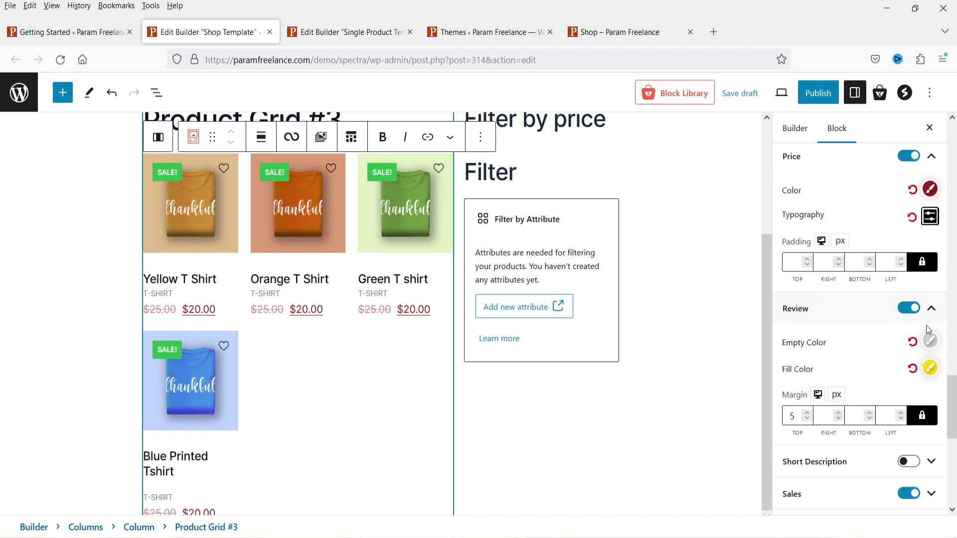
scroll(897, 329, down, 3)
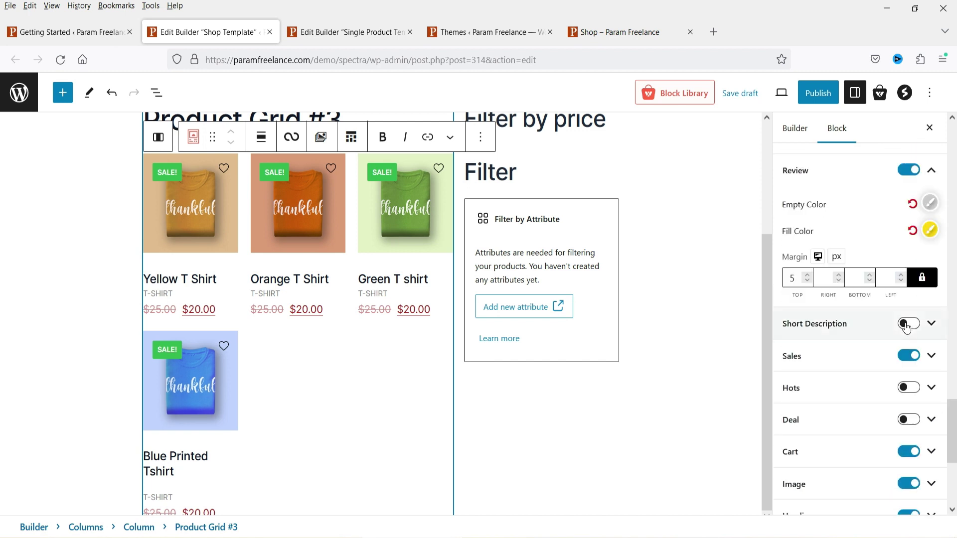
click(852, 330)
scroll(848, 322, down, 3)
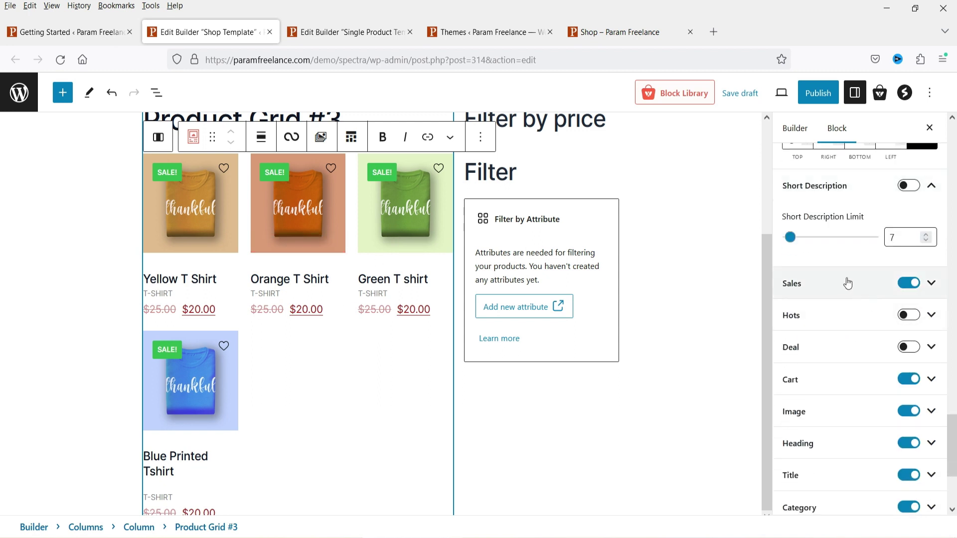
scroll(845, 279, up, 2)
- Try the Top Right, Bottom Left and Bottom Right positions for the sale badge and return it to Top Left
click(836, 362)
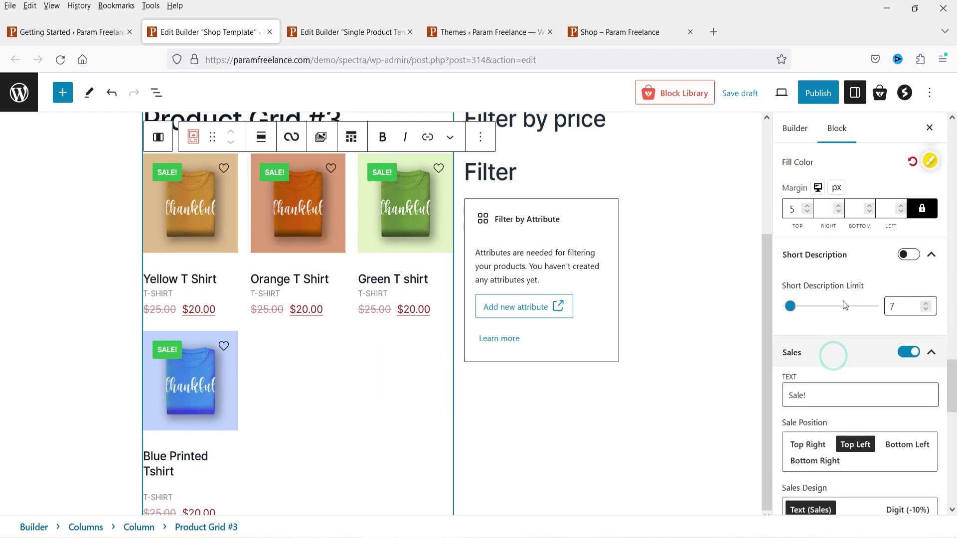
scroll(833, 355, down, 4)
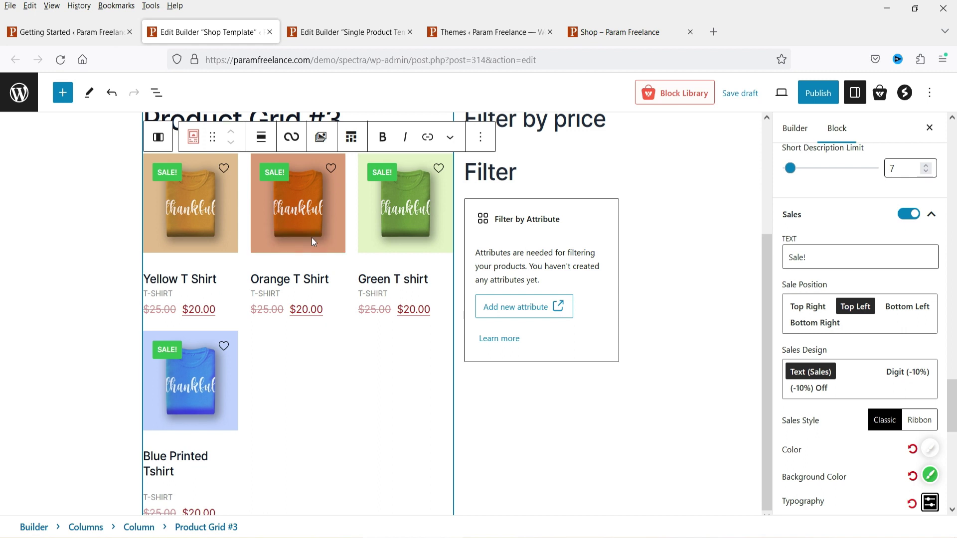
click(796, 309)
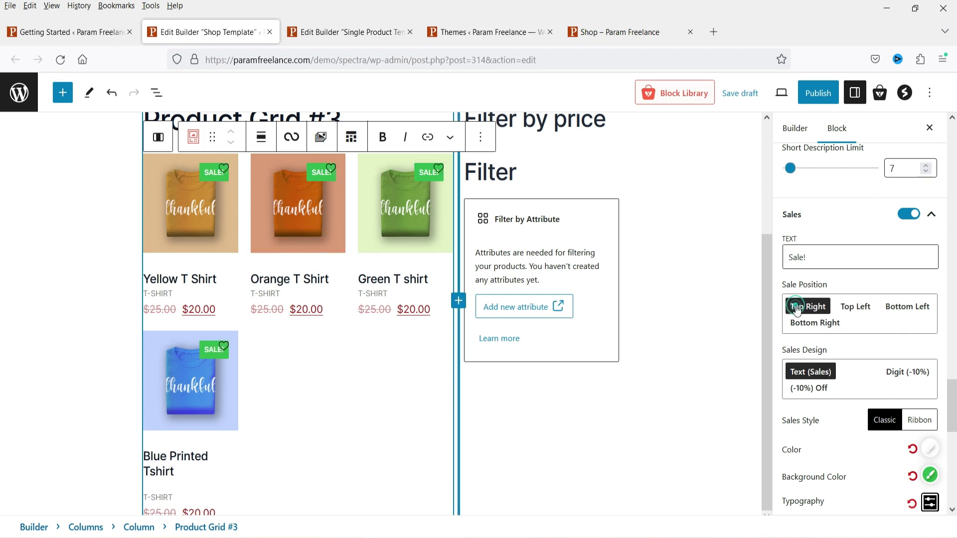
click(857, 307)
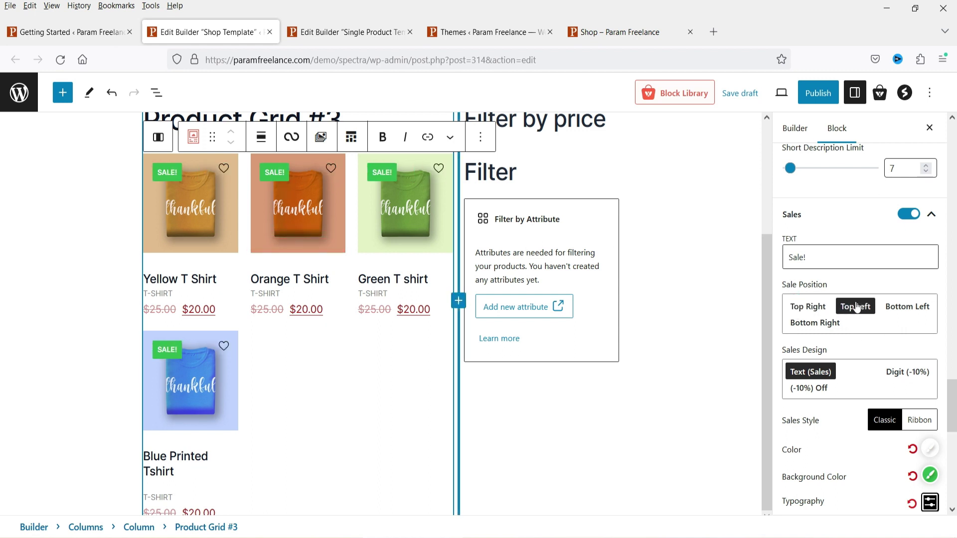
click(904, 309)
click(828, 324)
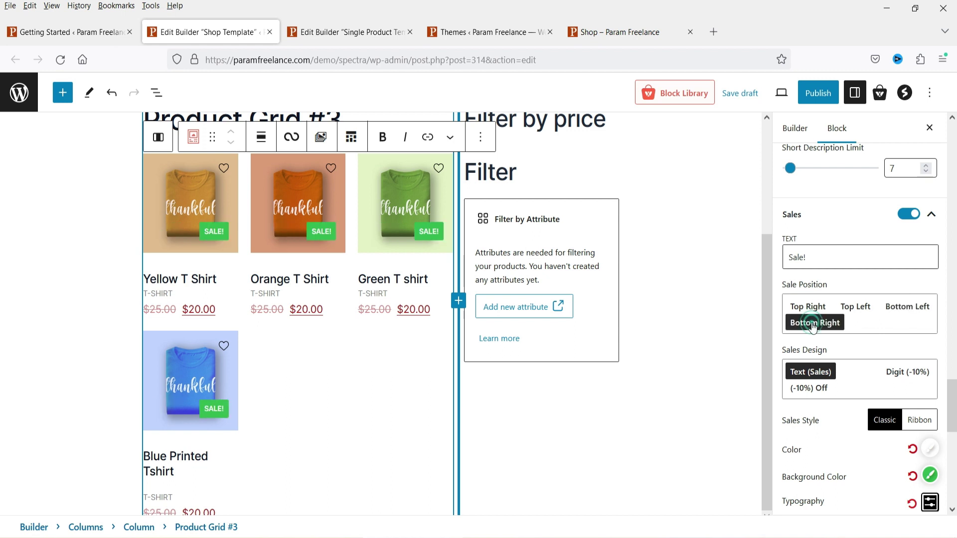
click(812, 310)
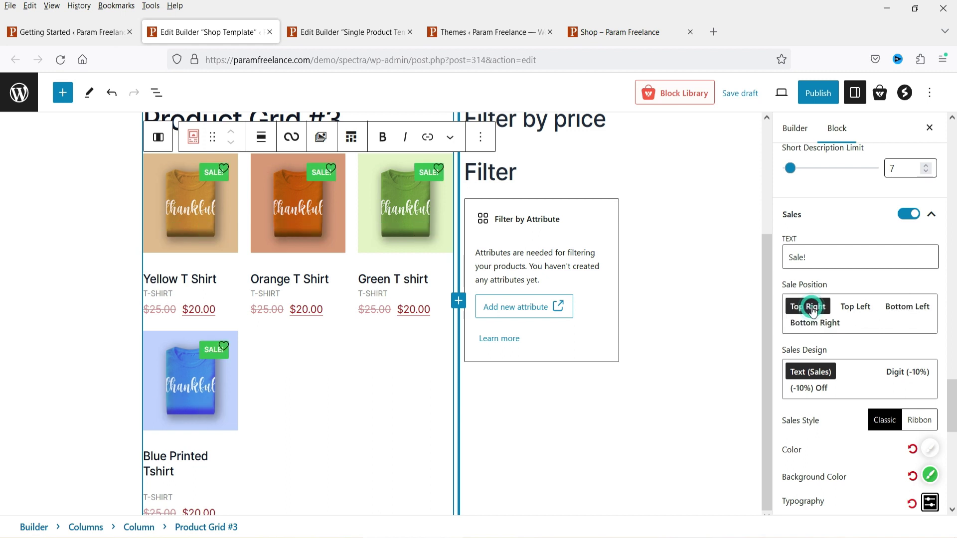
click(867, 308)
- Compare the Digit (-10%) and (-10%) Off sales designs for the sale badge and choose Digit (-10%)
scroll(858, 313, down, 2)
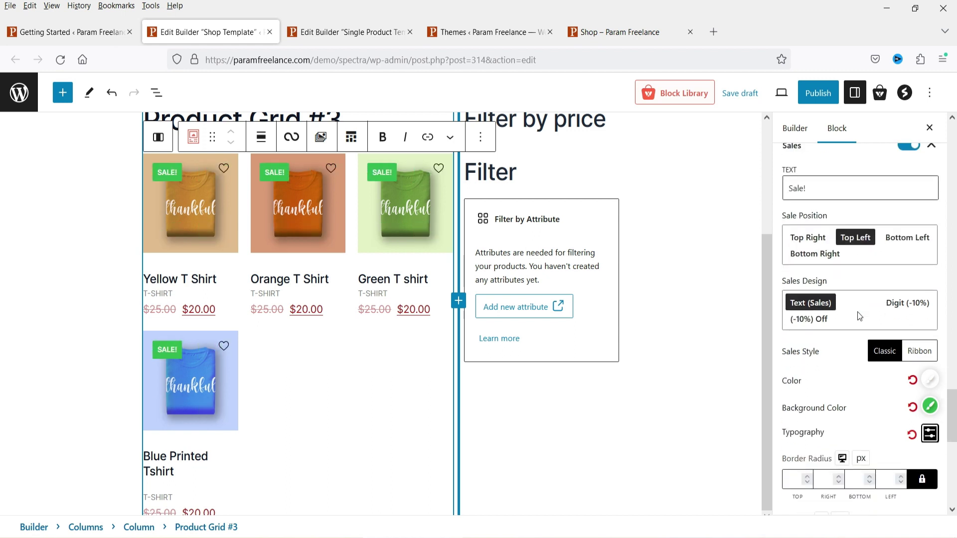
scroll(837, 298, down, 3)
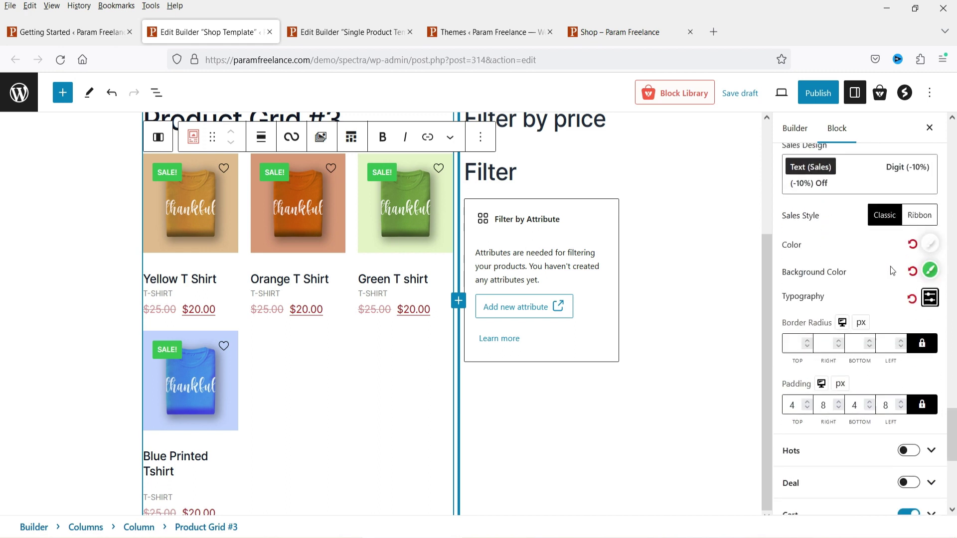
scroll(890, 279, up, 5)
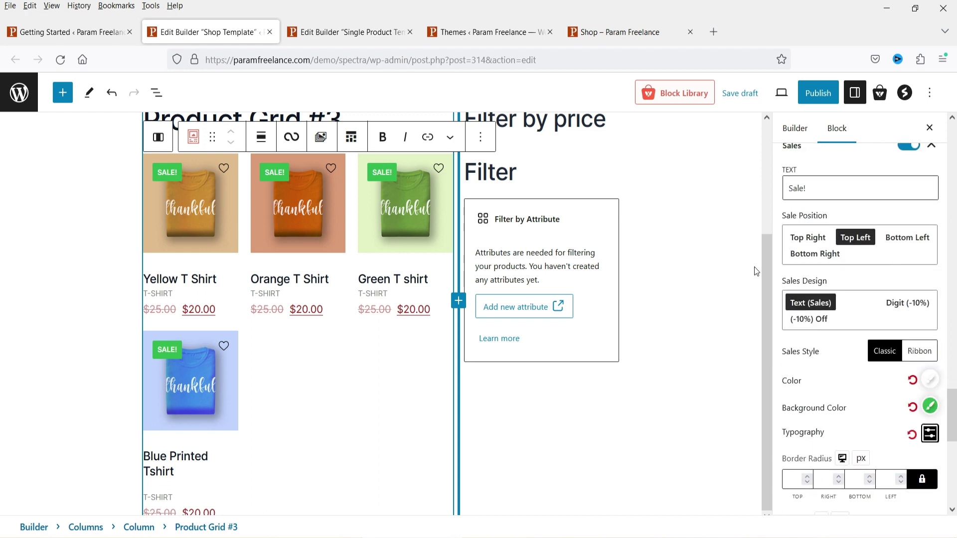
click(912, 305)
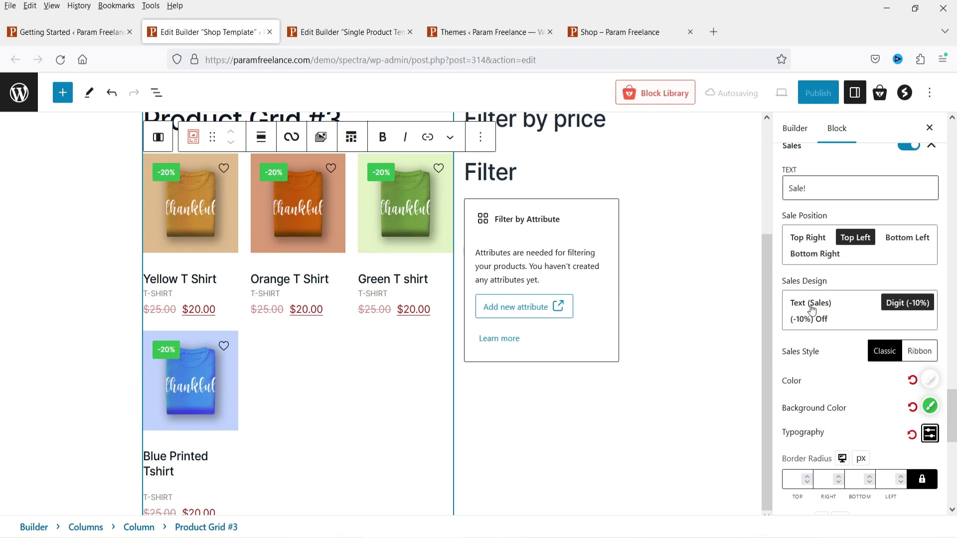
click(804, 327)
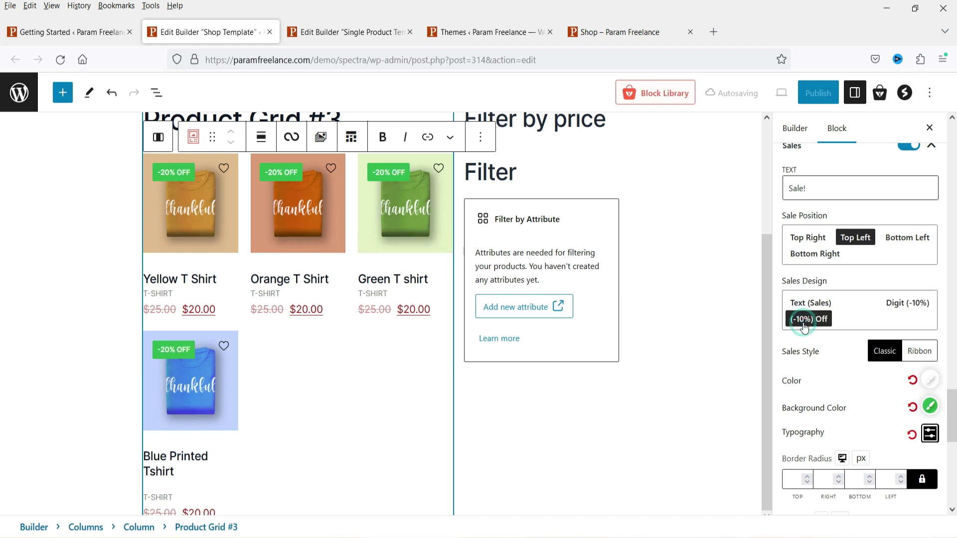
click(910, 305)
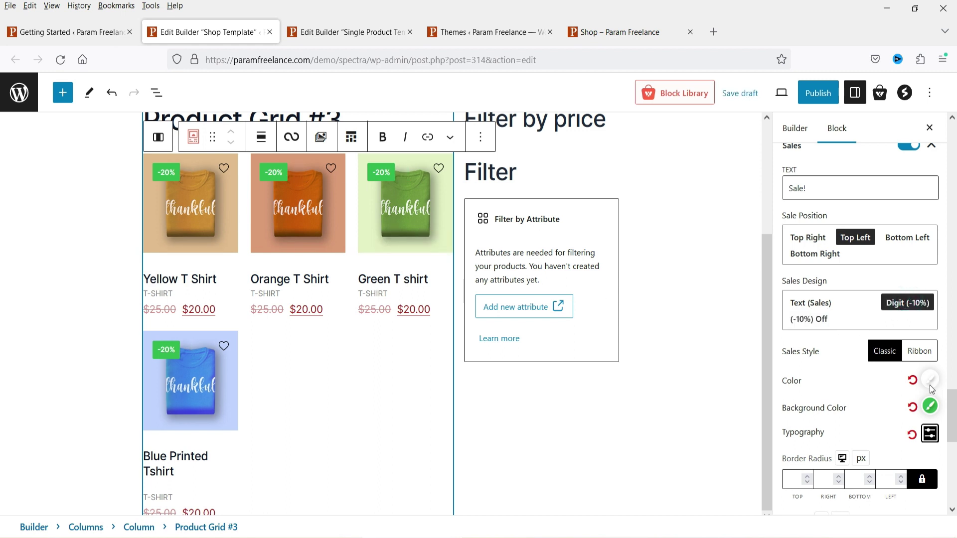
- Compare the Classic and Ribbon sales styles for the discount badge and choose Ribbon
scroll(891, 331, down, 3)
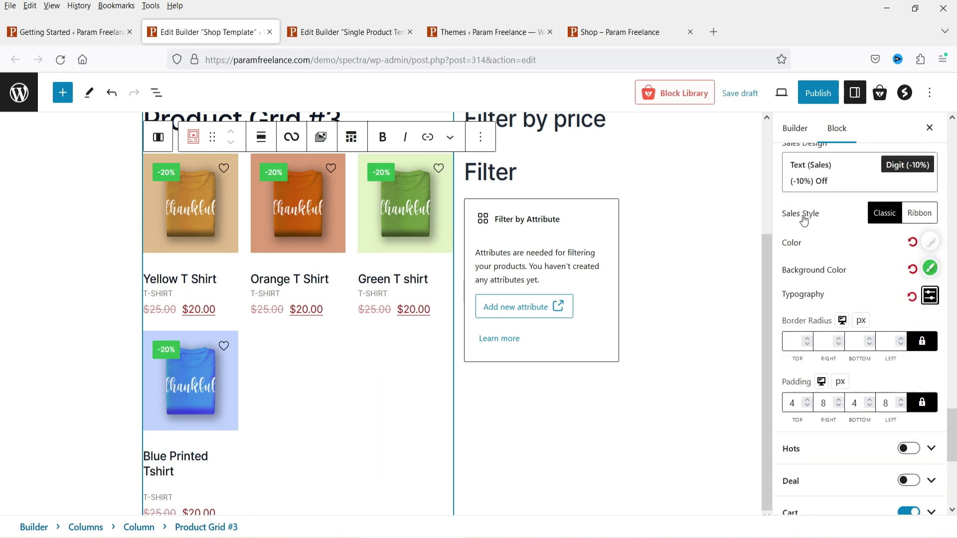
mouse_move(171, 175)
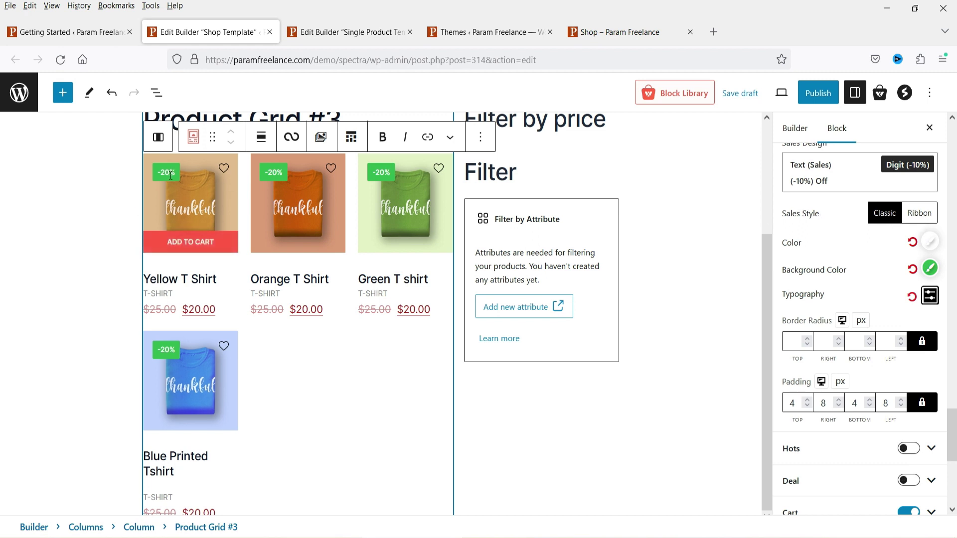
click(914, 214)
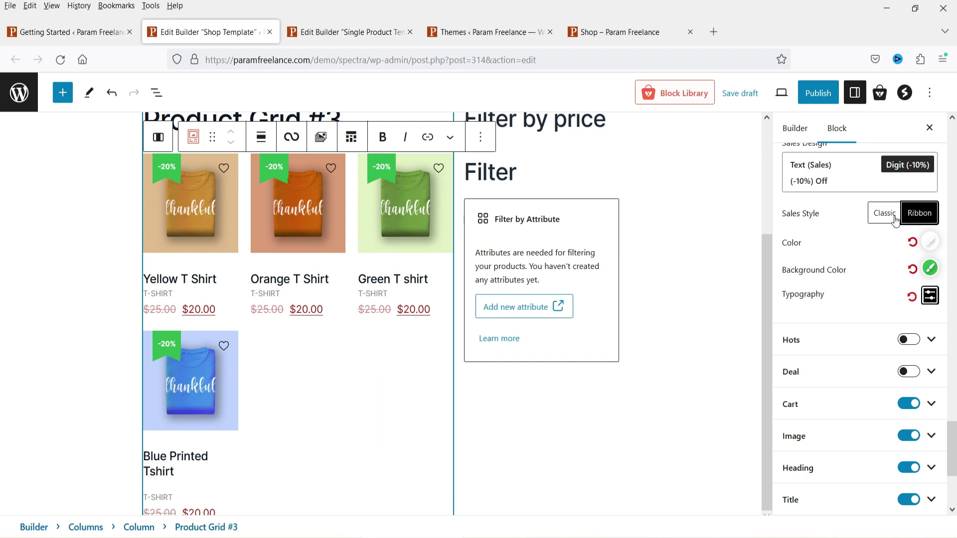
click(896, 221)
click(930, 219)
- Clear the discount ribbon's background colour and set it to black (#000000)
click(912, 270)
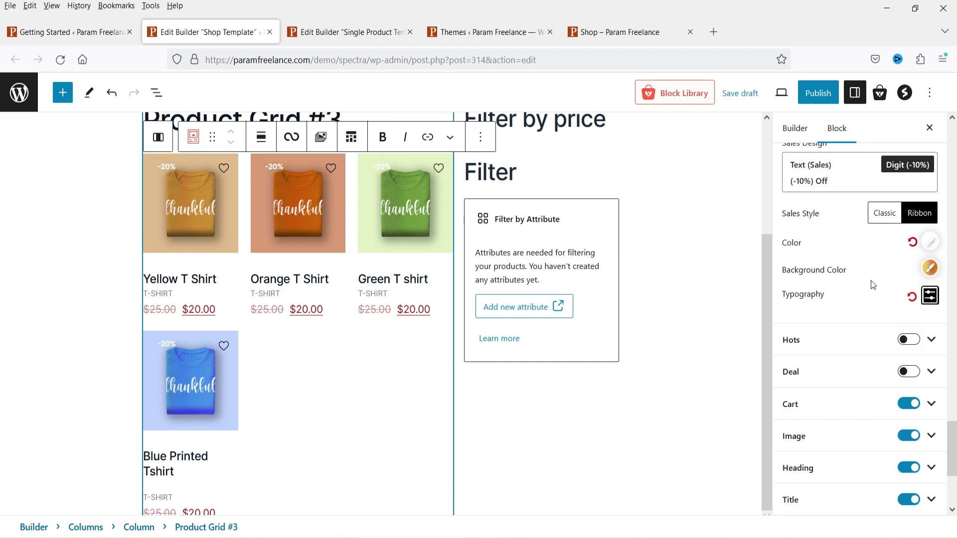
click(928, 269)
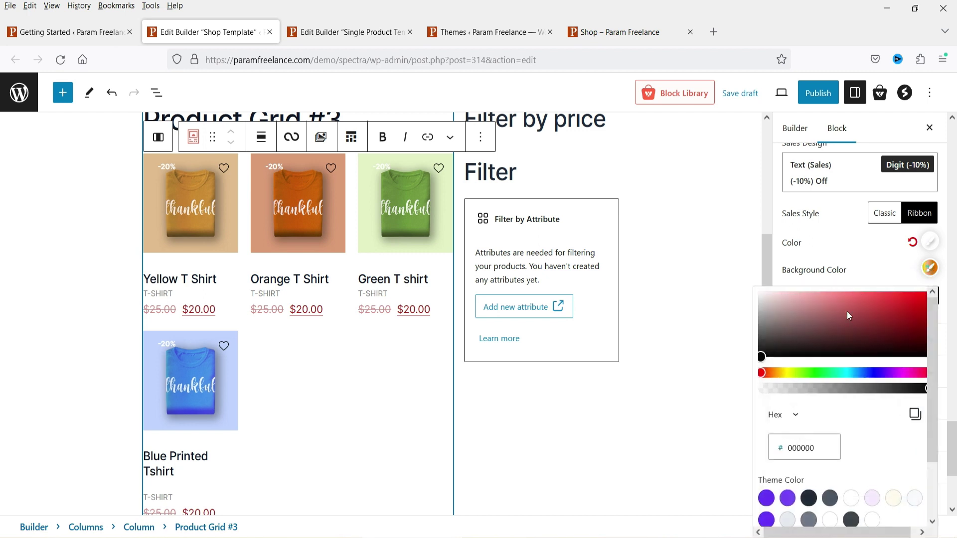
click(811, 374)
- Try the Hots and Deal options on the product grid, turning each one back off
scroll(848, 349, down, 5)
click(907, 202)
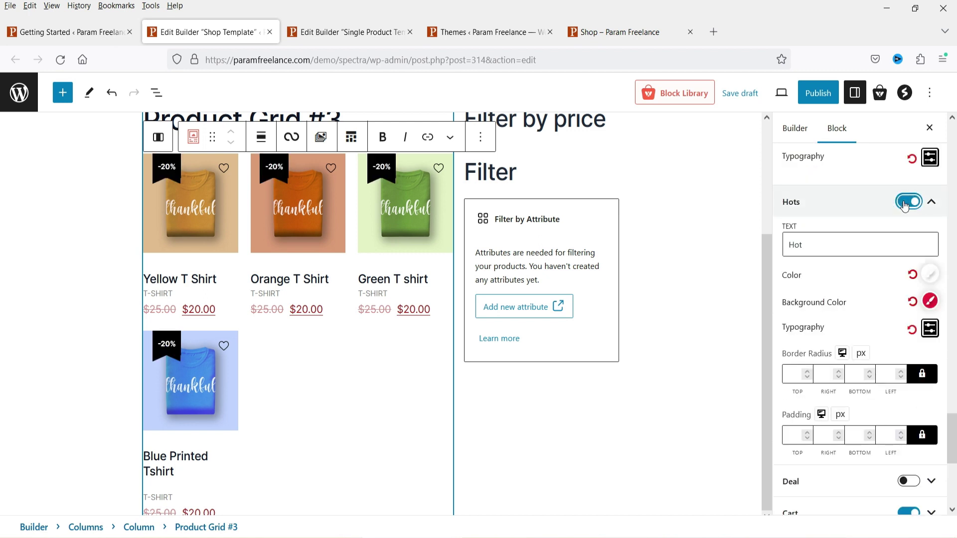
click(906, 203)
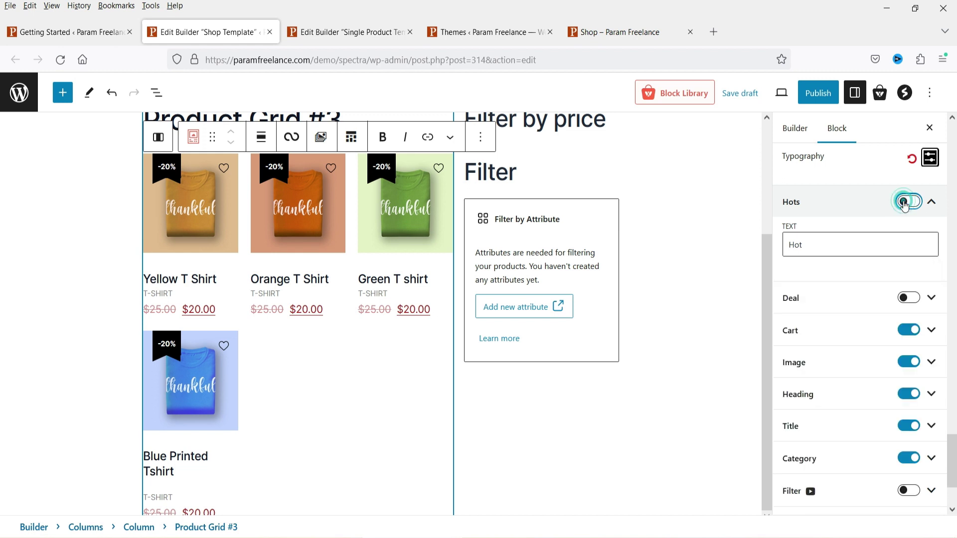
scroll(882, 234, down, 2)
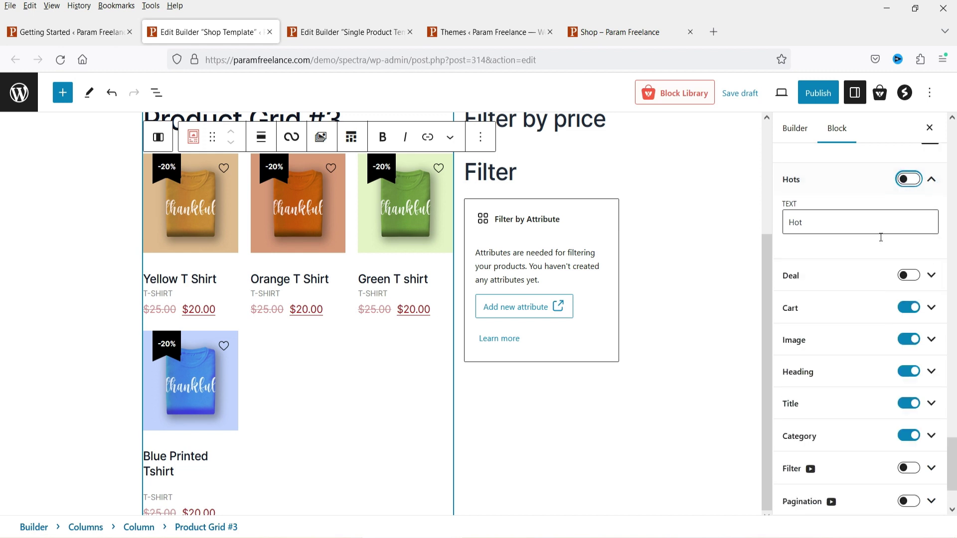
click(911, 232)
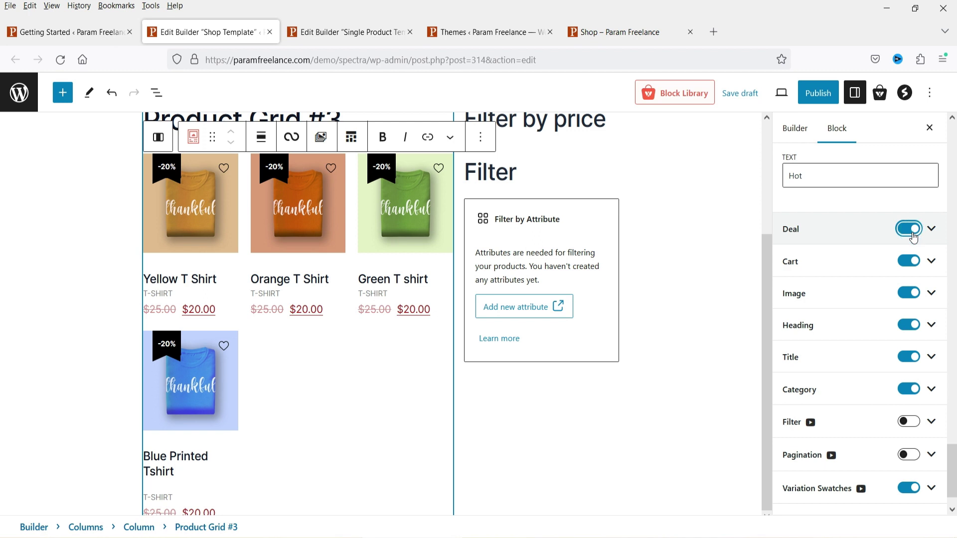
click(912, 233)
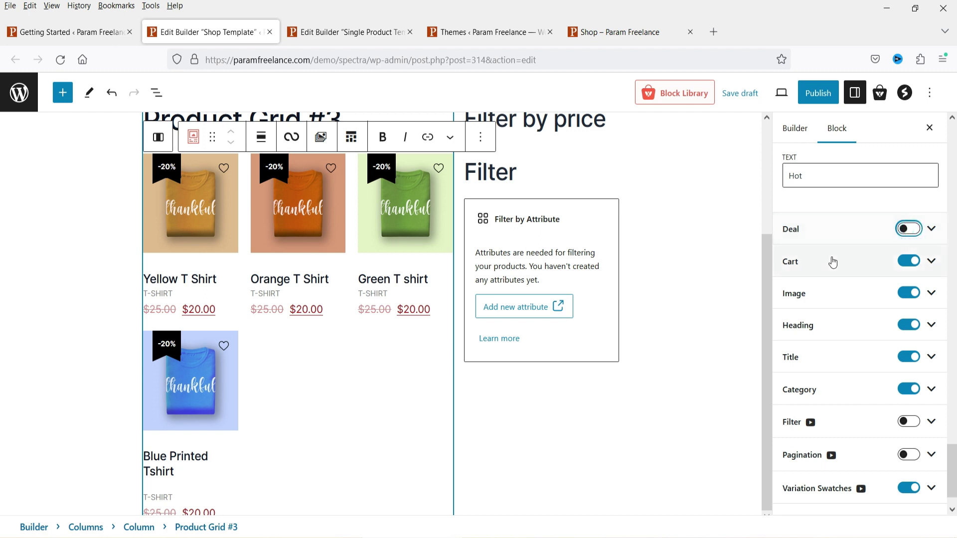
- Examine the product grid's Cart settings, comparing them with the add-to-cart button that appears on the product images
click(830, 261)
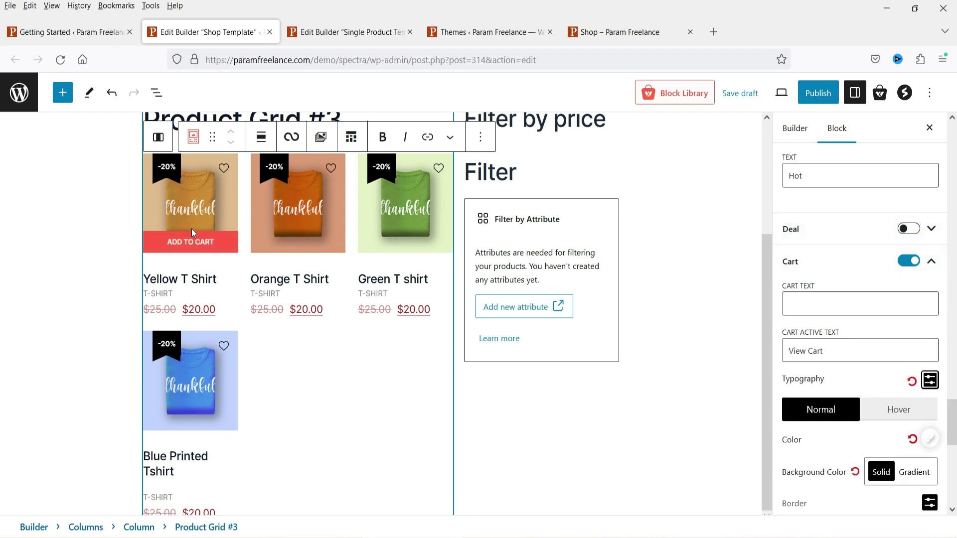
mouse_move(297, 238)
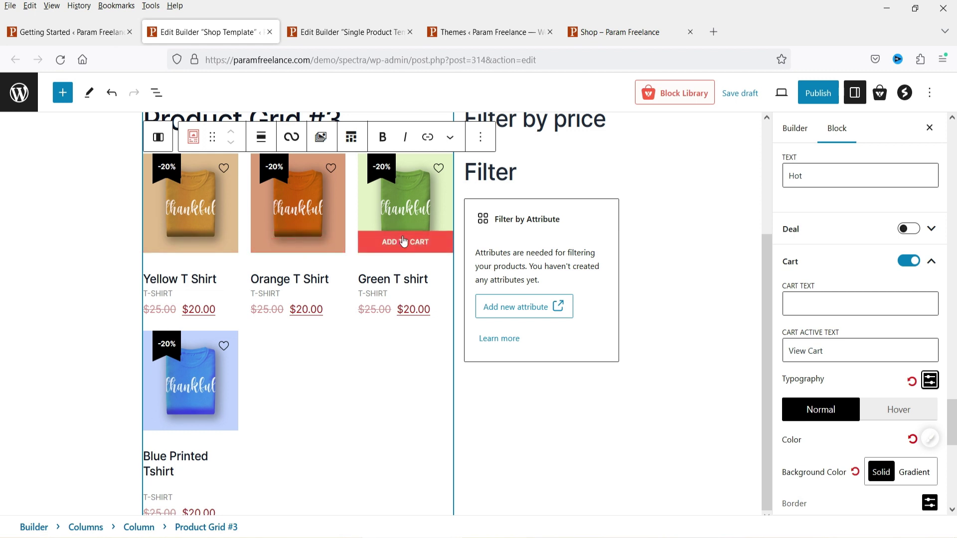
mouse_move(174, 399)
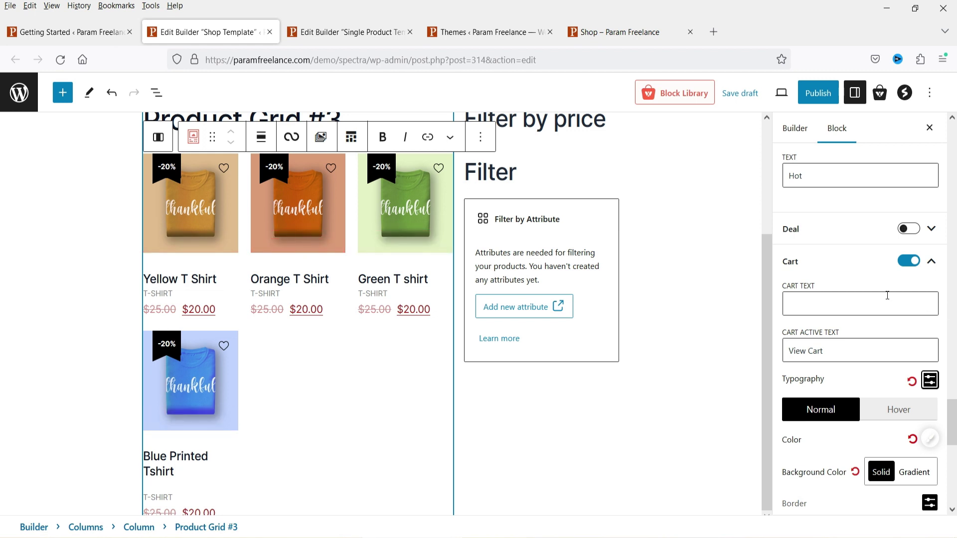
scroll(877, 269, down, 5)
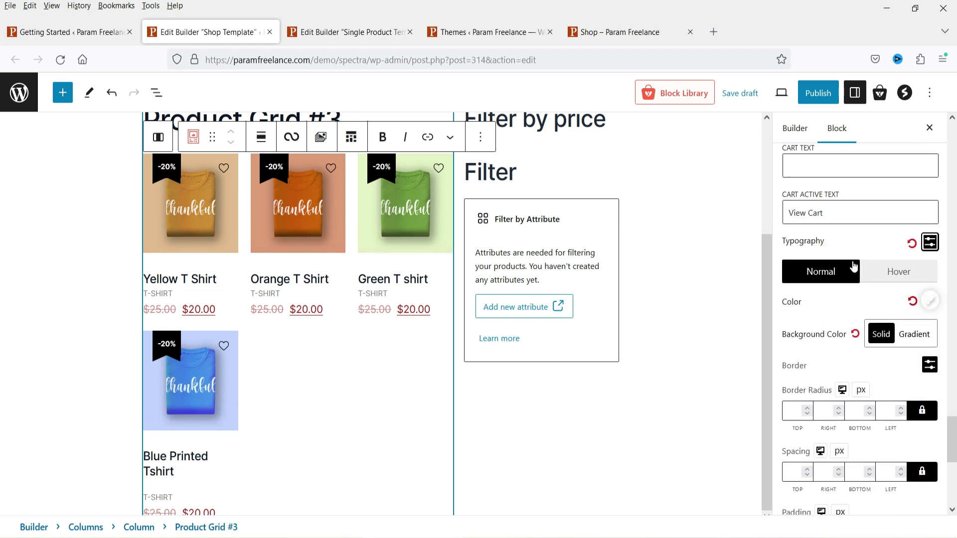
scroll(847, 262, down, 6)
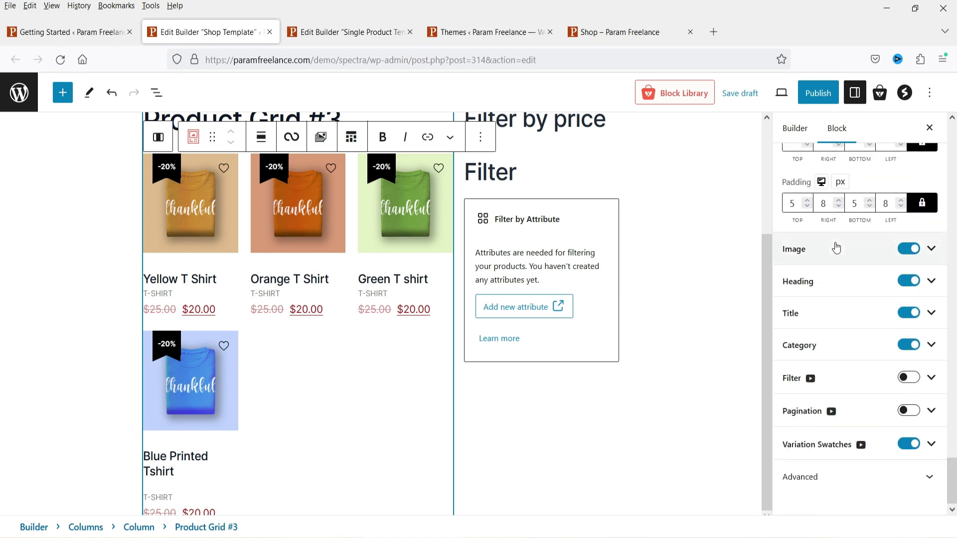
- Examine the available Large Item sizes in the product grid's Image settings, keeping Full
click(836, 256)
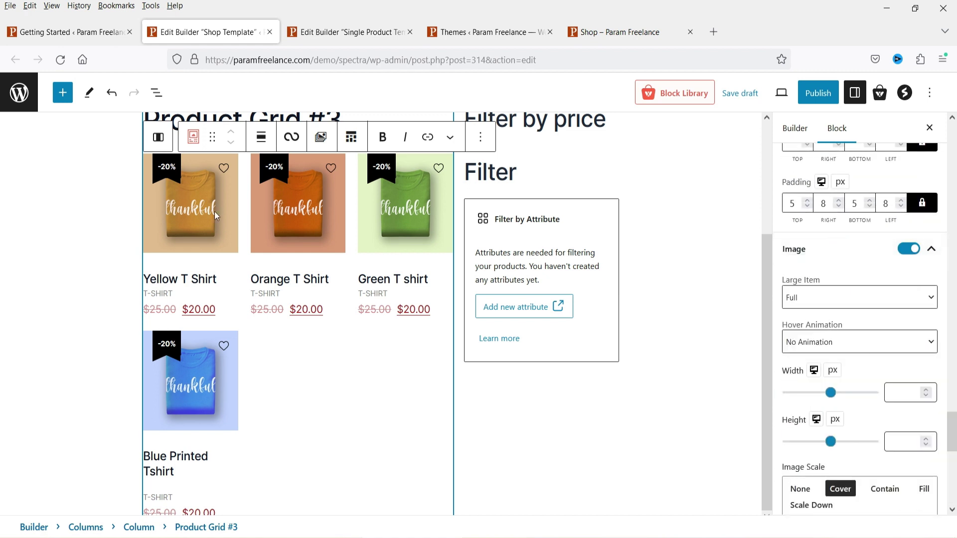
click(815, 295)
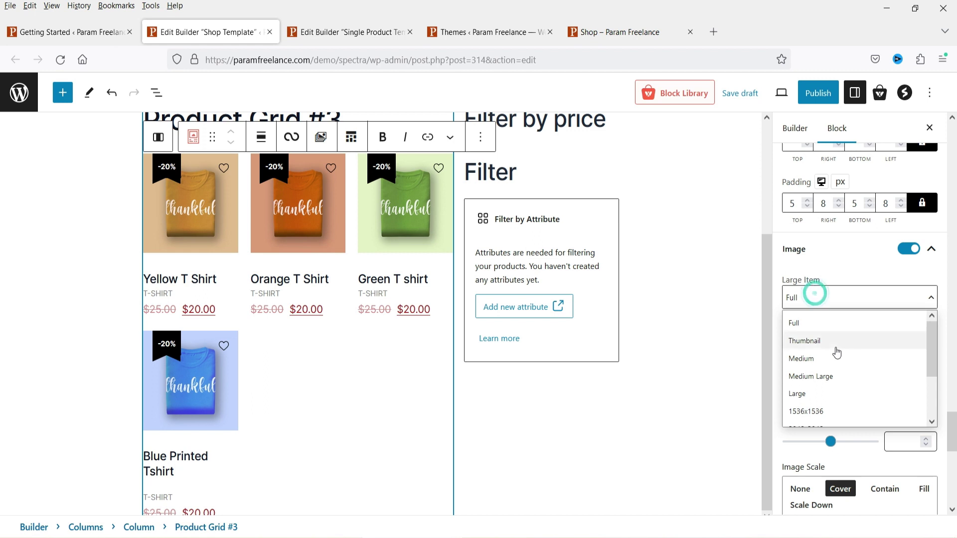
click(832, 268)
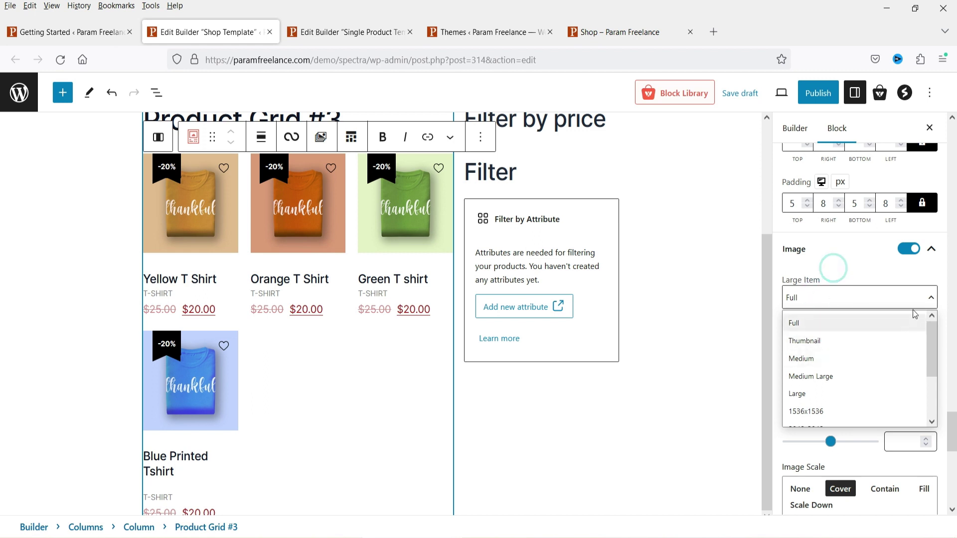
click(911, 272)
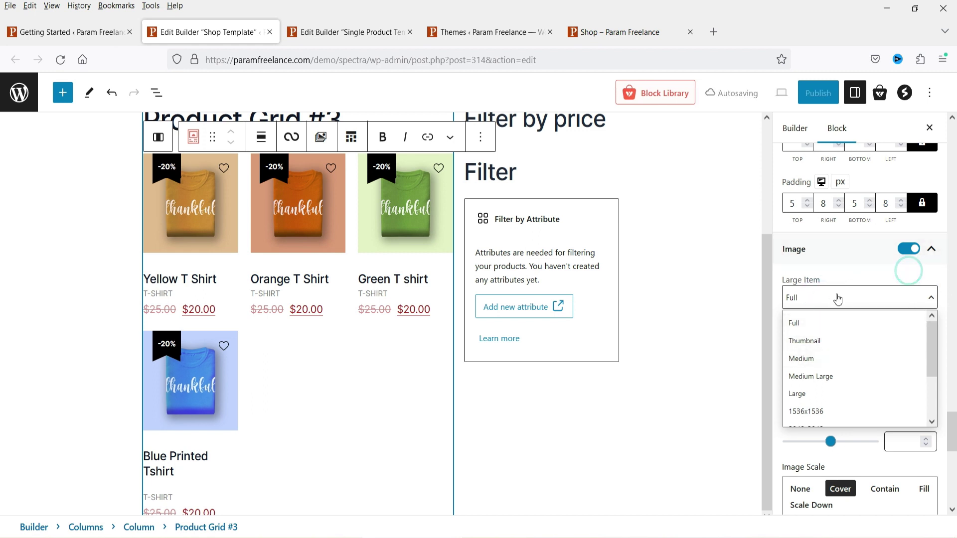
click(930, 295)
- Set the product images' hover animation to Zoom In and preview it on the grid's products
scroll(857, 289, down, 3)
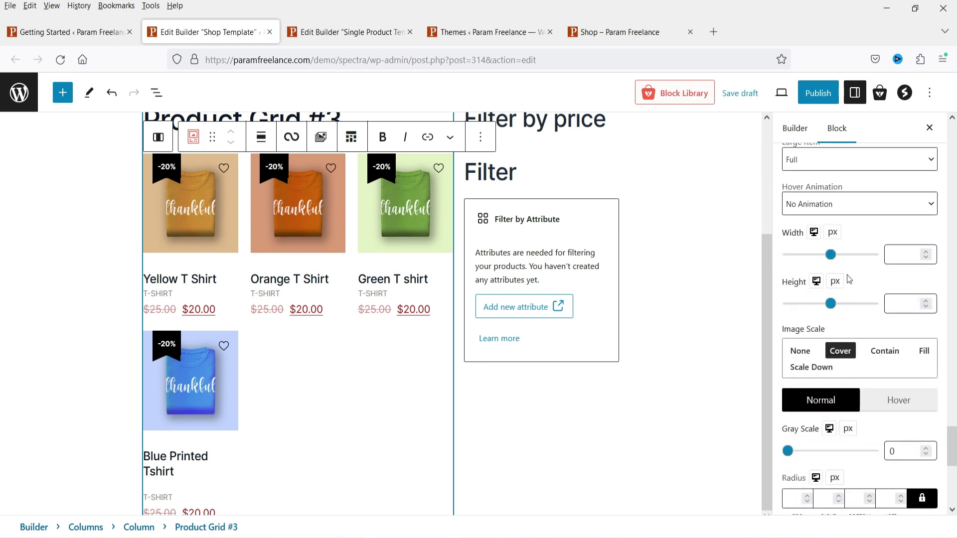
click(827, 213)
click(829, 247)
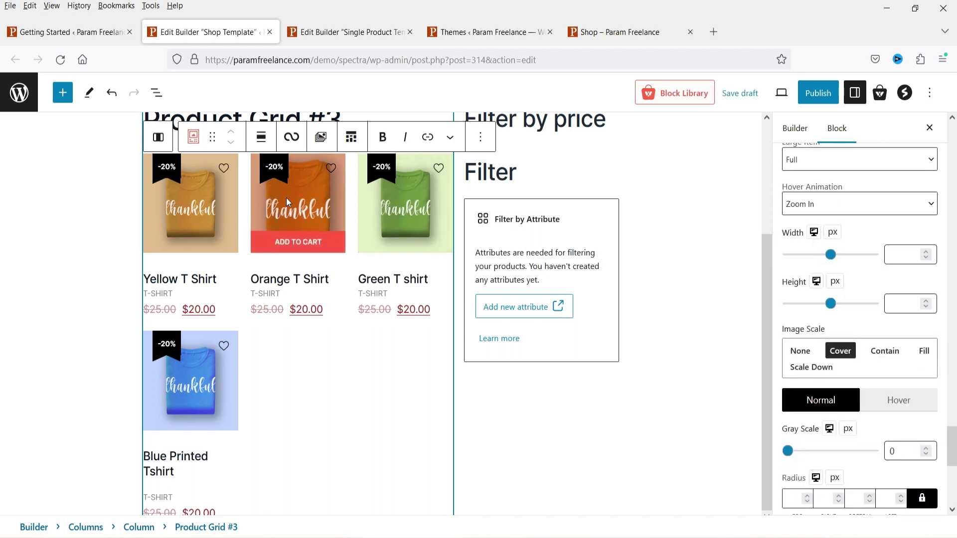
mouse_move(184, 201)
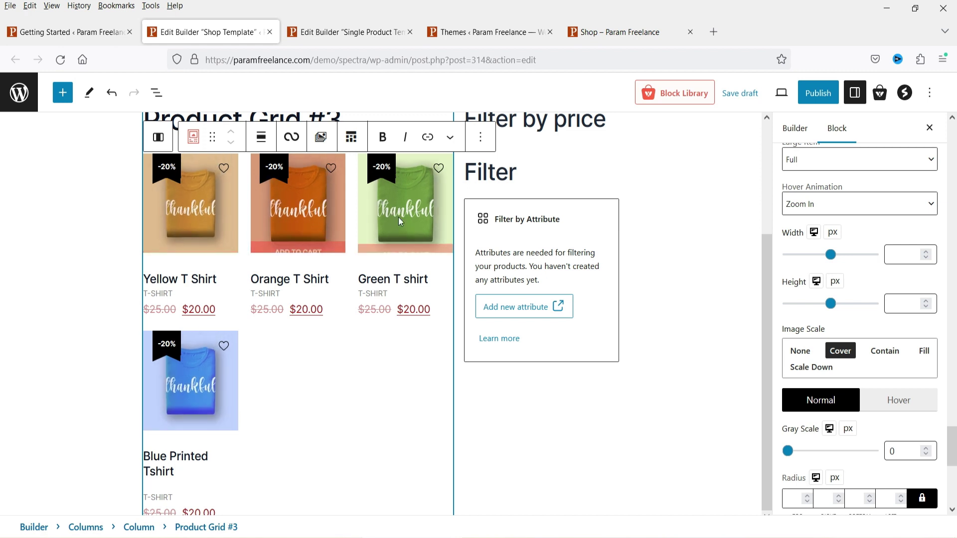
- Clear the product grid's heading text, "Product Grid #3", leaving the heading empty
scroll(924, 319, down, 7)
click(819, 287)
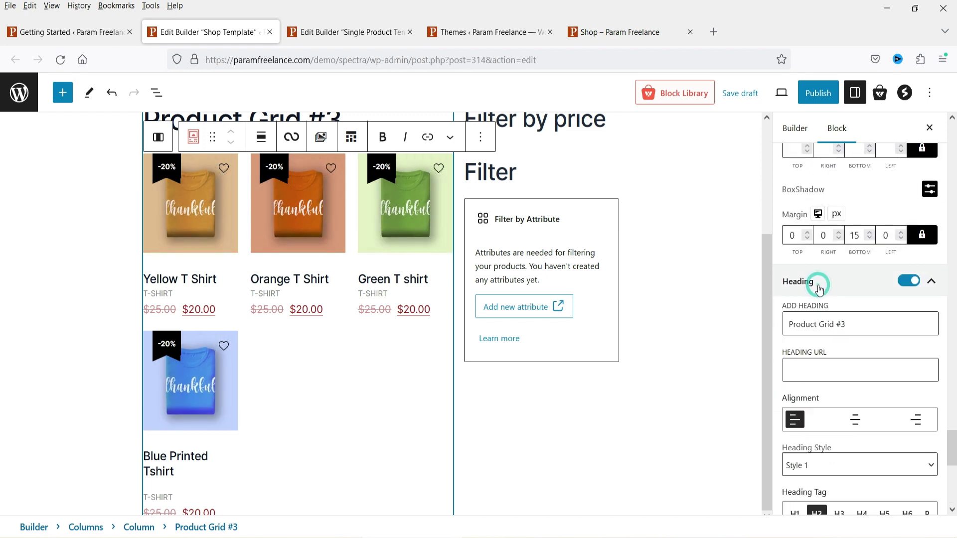
scroll(179, 230, up, 3)
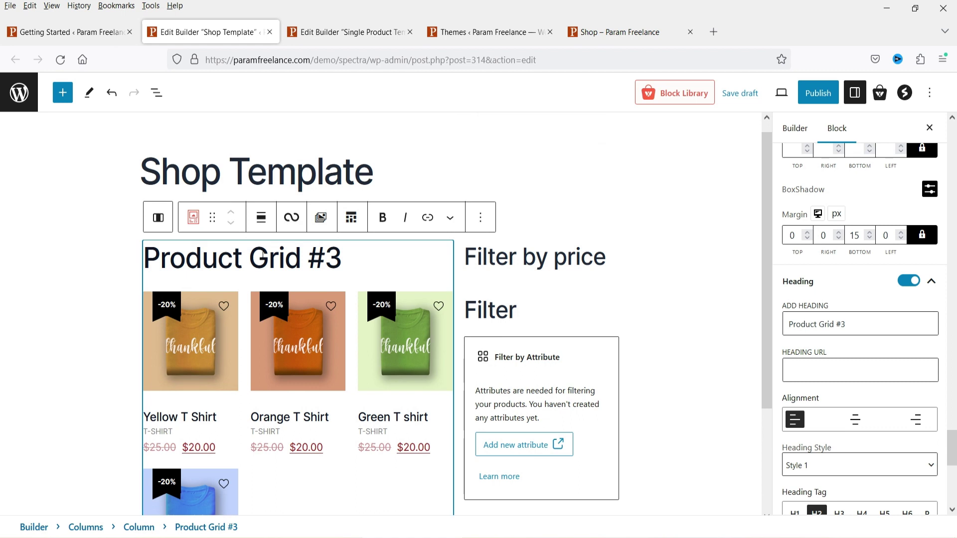
triple_click(860, 325)
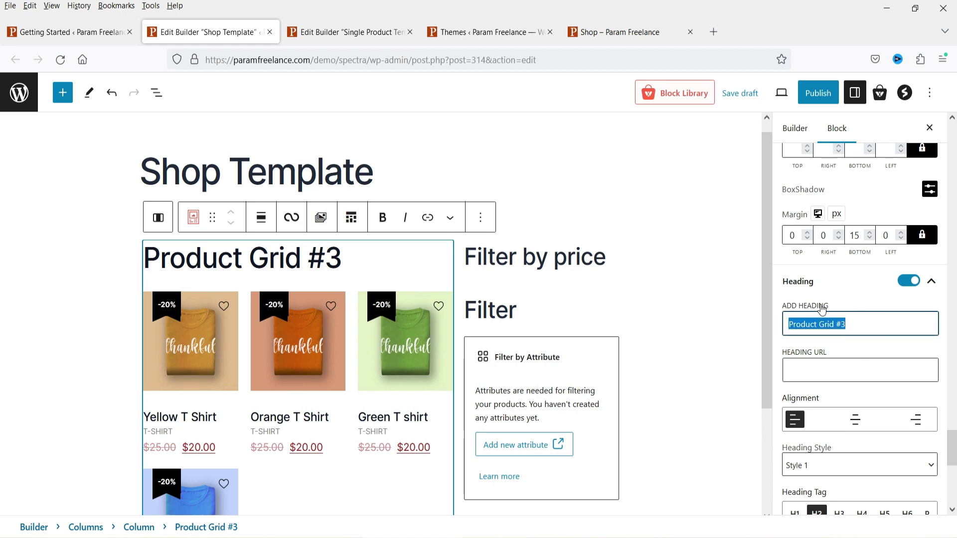
key(BackSpace)
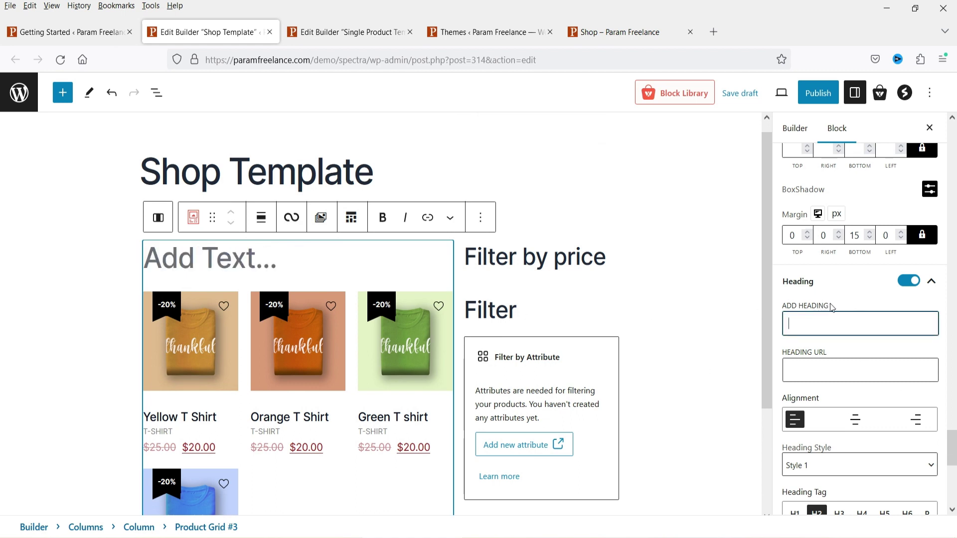
click(842, 283)
- Try H4 as the product title tag and set it back to H3
click(840, 312)
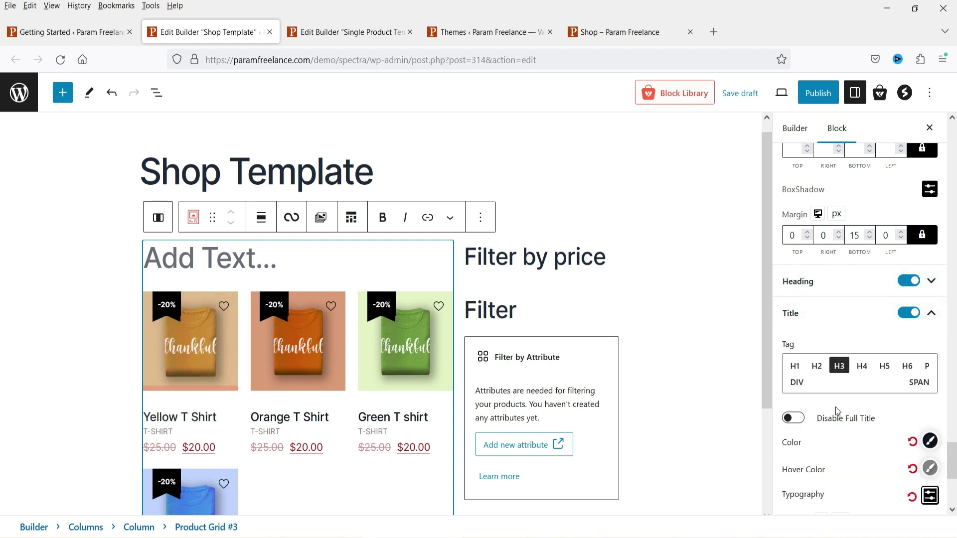
click(863, 368)
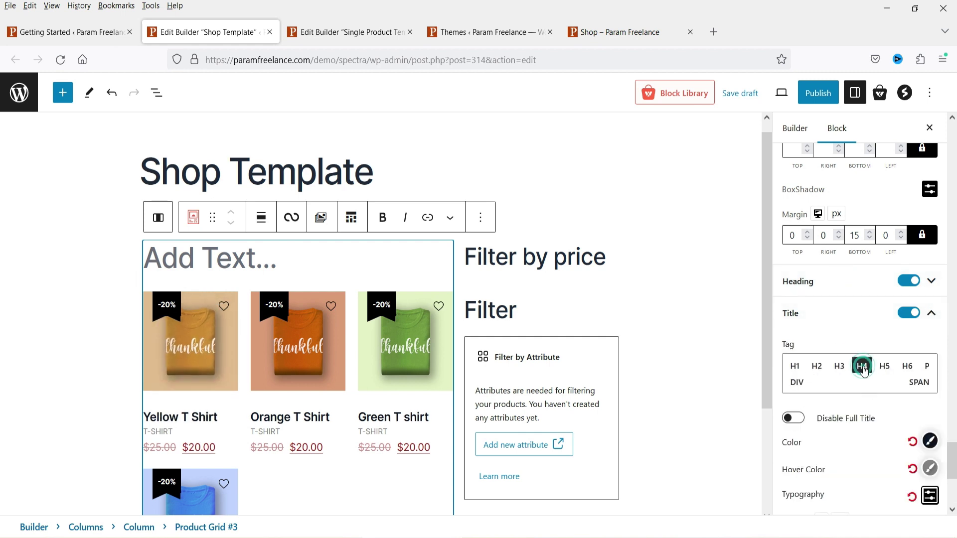
click(841, 368)
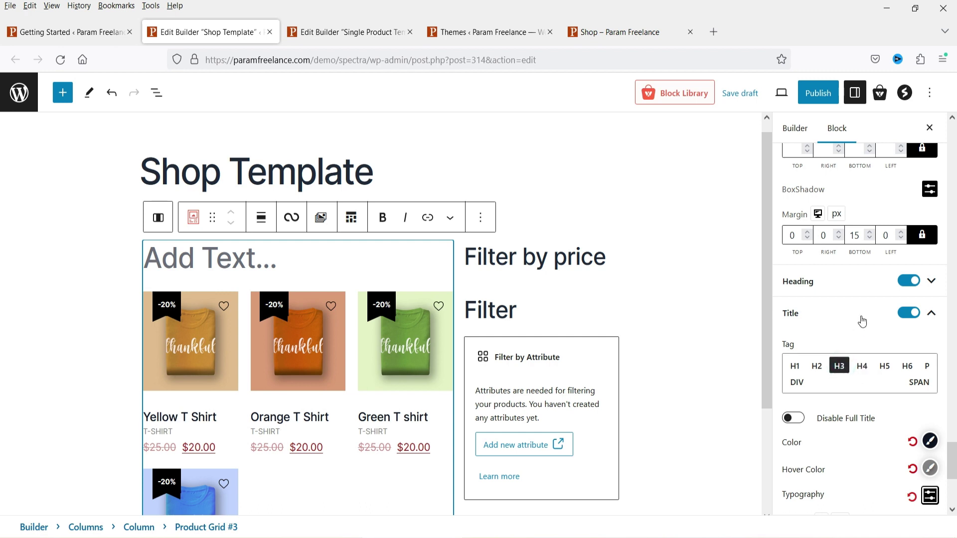
- Try dark blue (#27488F) as the colour of the product titles
scroll(863, 322, down, 4)
scroll(850, 306, down, 1)
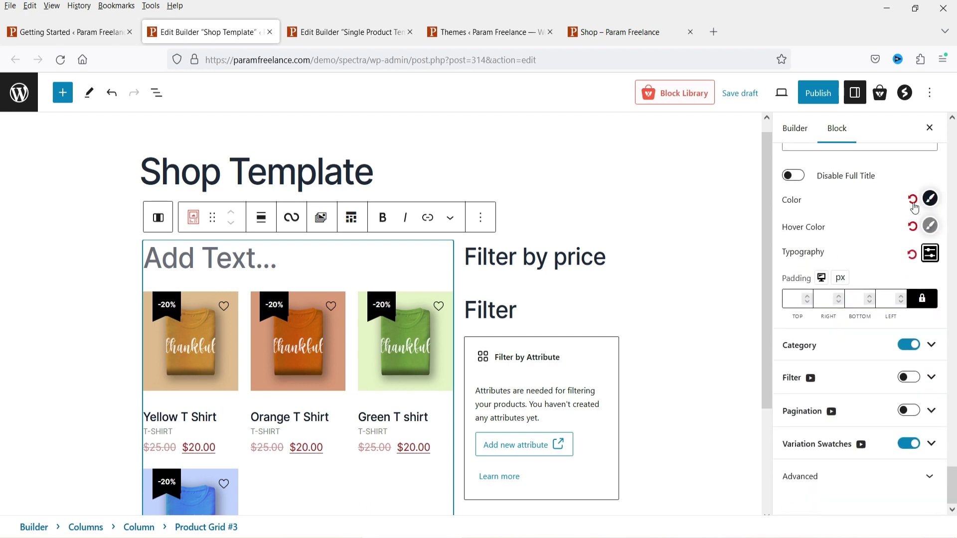
click(930, 200)
click(882, 247)
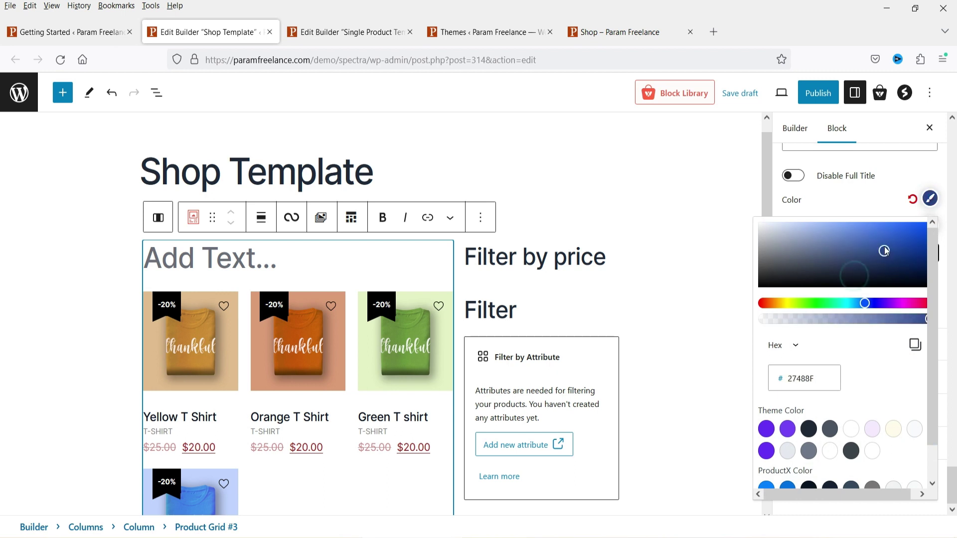
click(855, 208)
- Reset the product title colour and choose a brighter blue for it
click(818, 349)
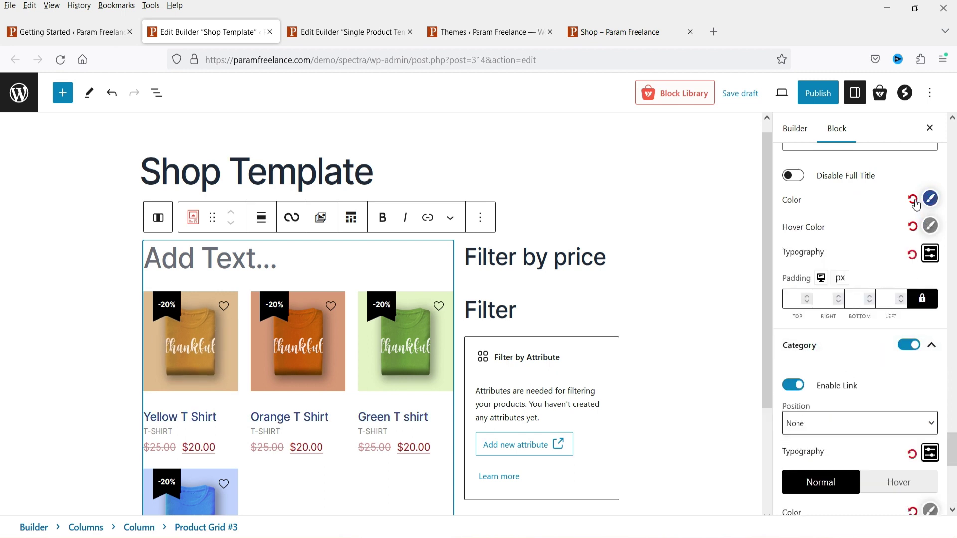
click(930, 199)
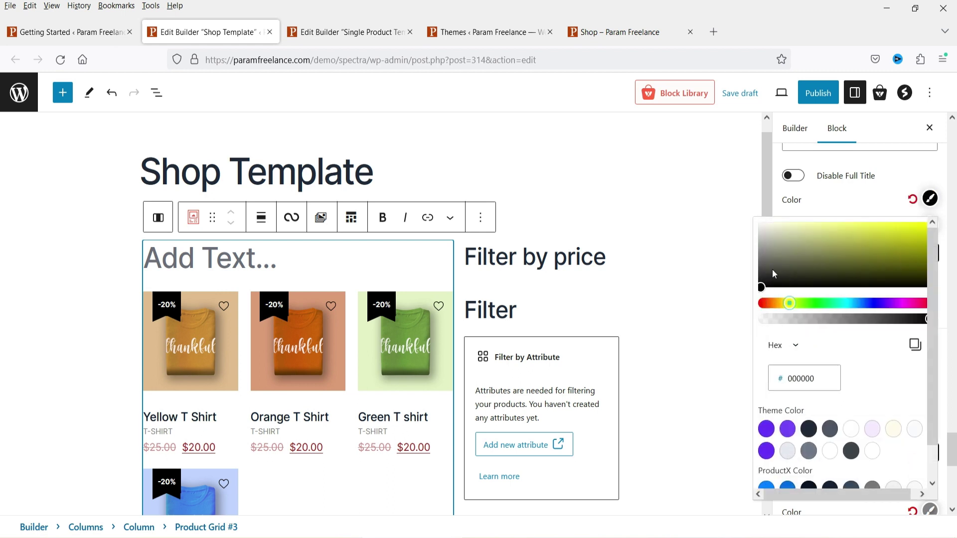
drag(773, 269, 883, 234)
key(Escape)
scroll(842, 319, up, 2)
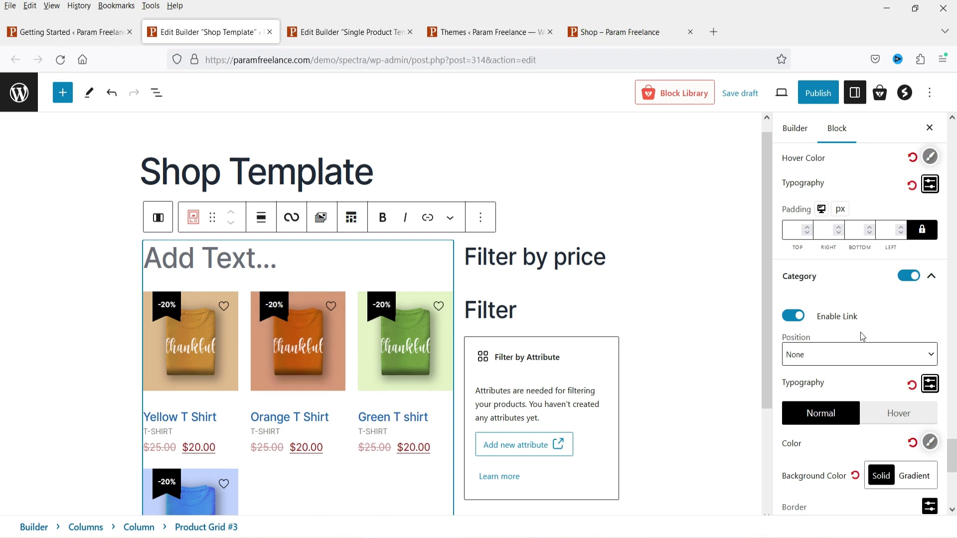
scroll(859, 317, up, 2)
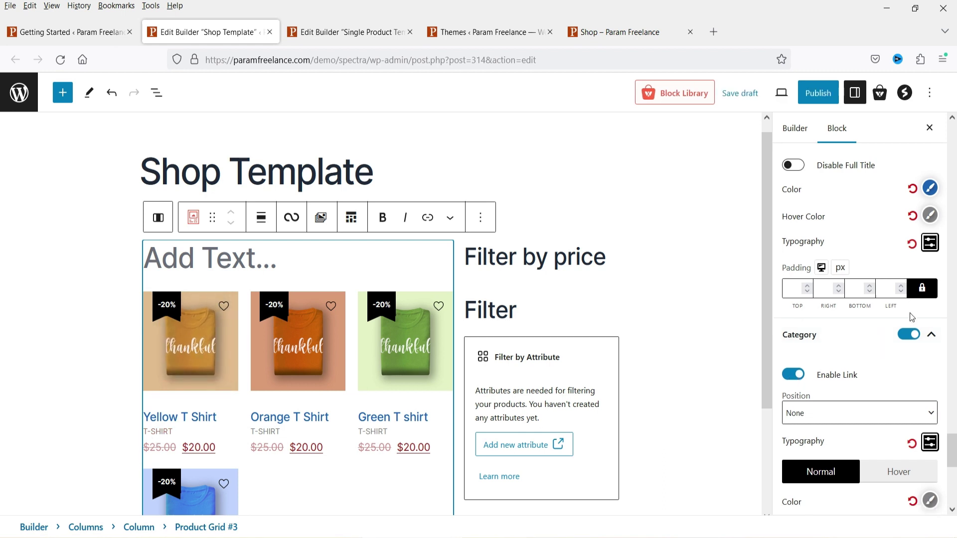
- Try the product category label without its link and enable the link again
scroll(900, 326, down, 2)
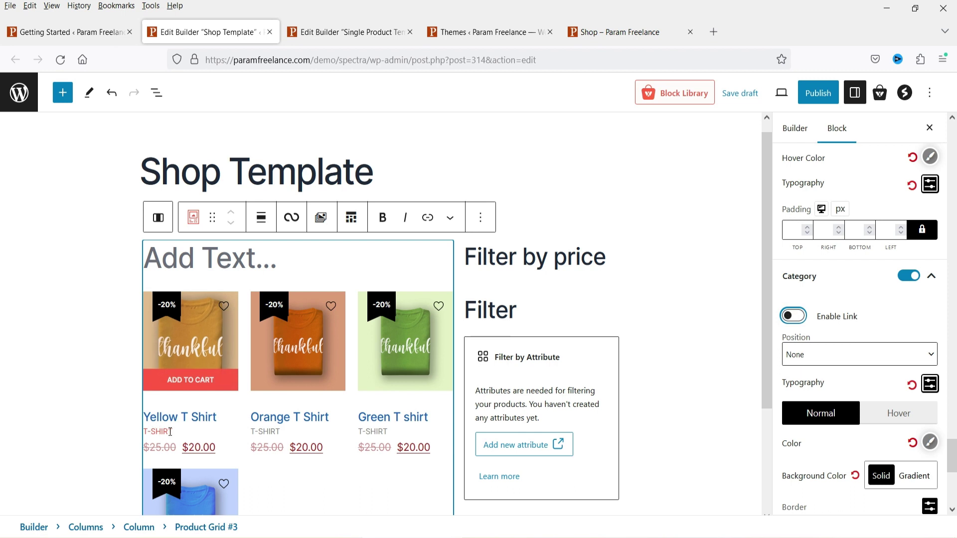
click(795, 319)
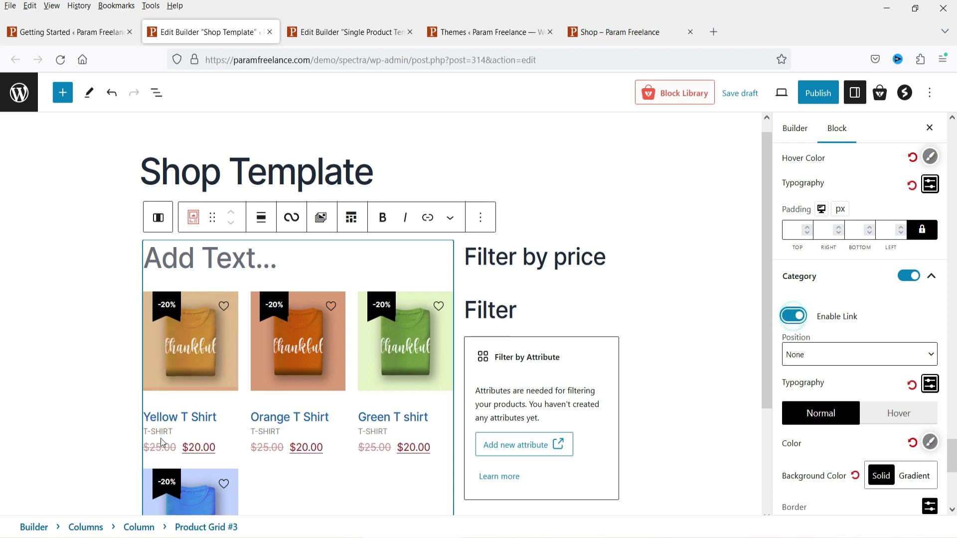
scroll(926, 311, down, 6)
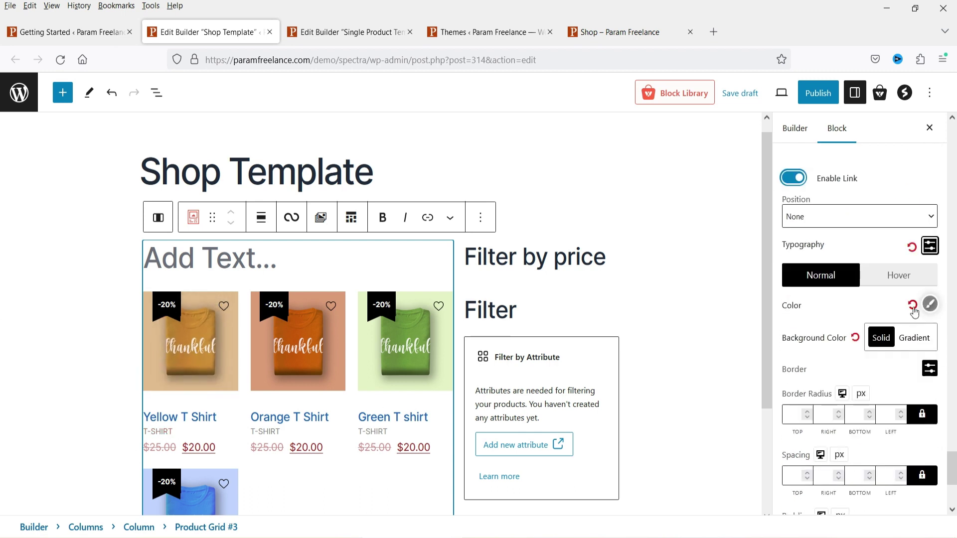
- Open the product grid's own Filter settings, leave the filter off, and publish the Shop Template
click(833, 378)
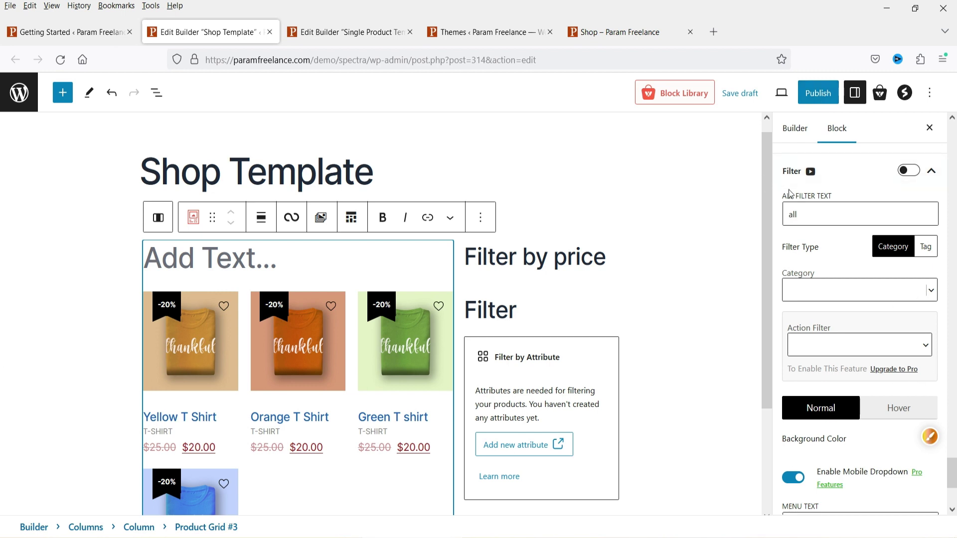
click(819, 93)
click(821, 98)
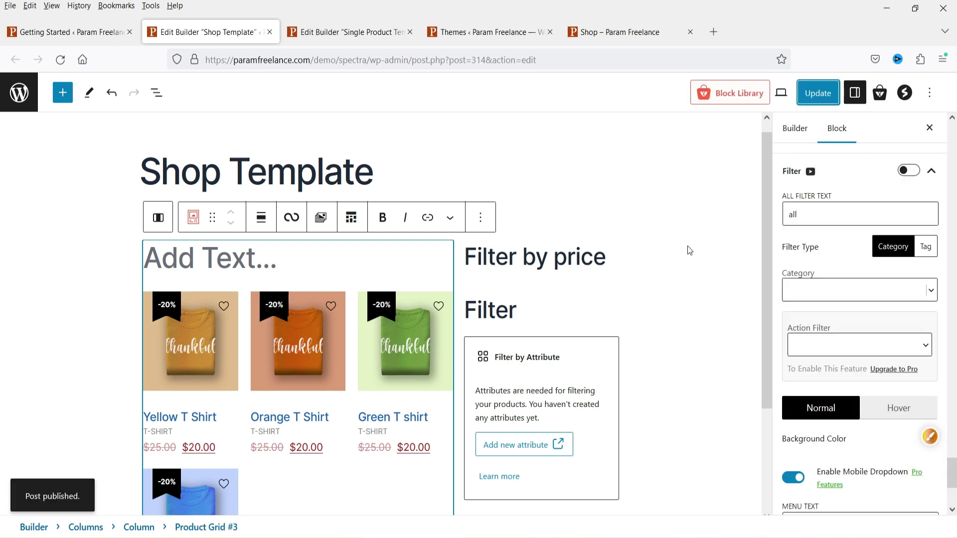
- Reload the live Shop page and review how the published product grid and filter column look
click(620, 36)
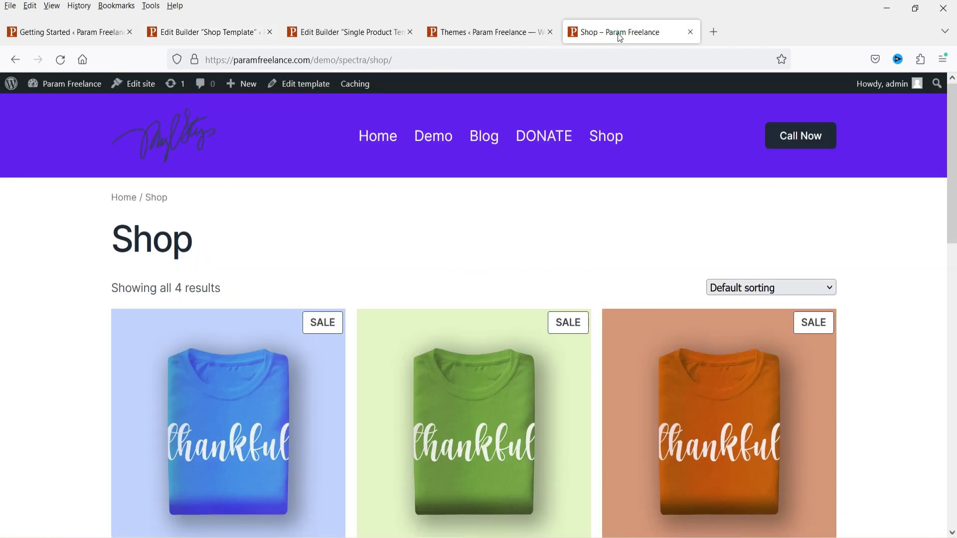
click(62, 61)
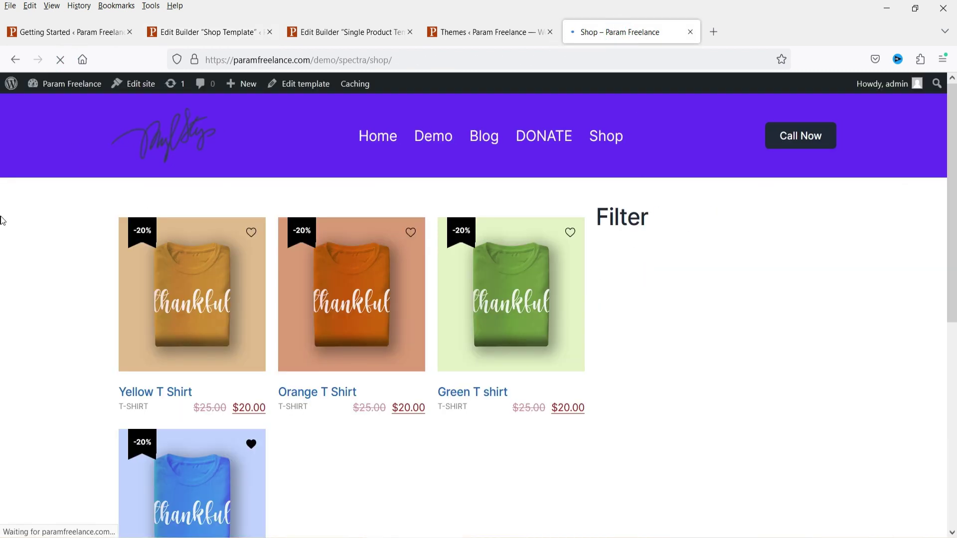
scroll(843, 257, down, 7)
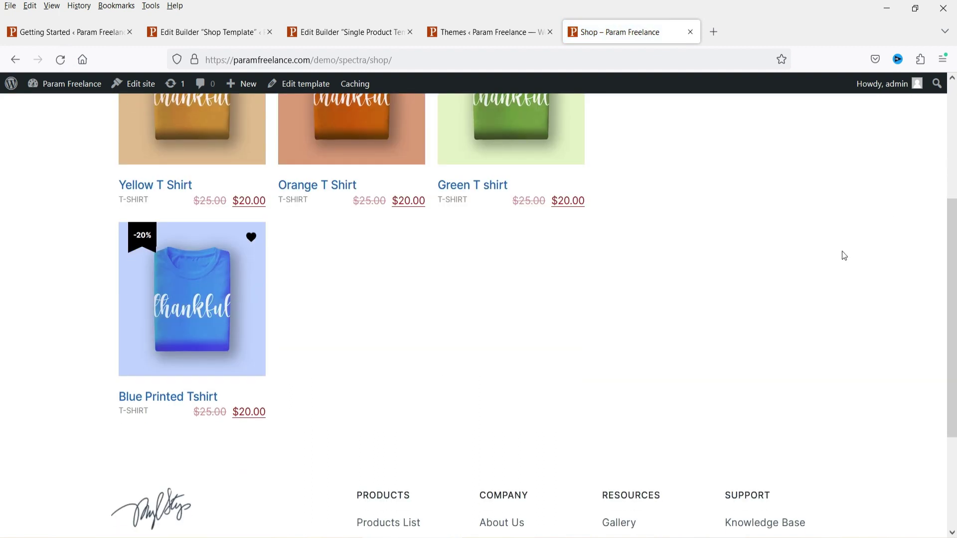
scroll(793, 256, up, 7)
- Close the Single Product template's editing page and return to the Shop Template editor
click(409, 32)
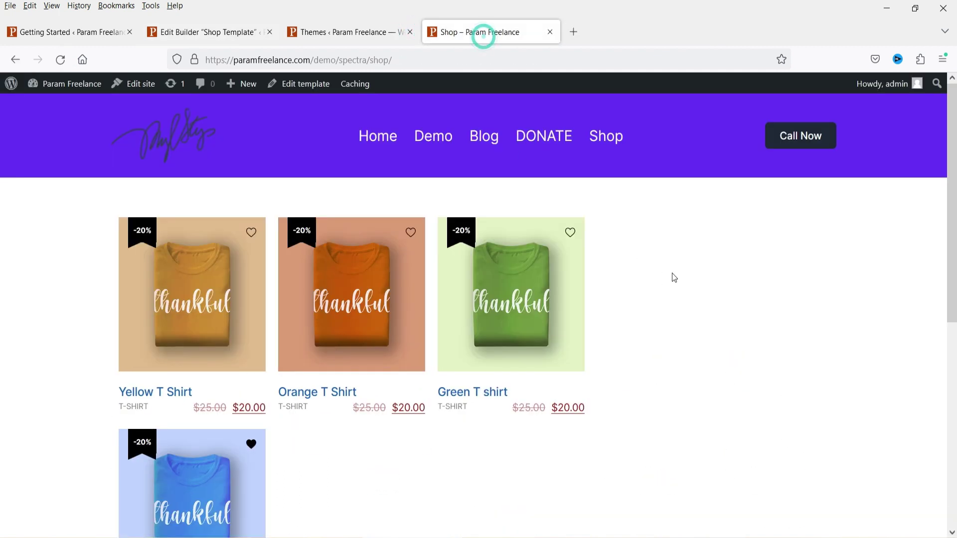
click(208, 35)
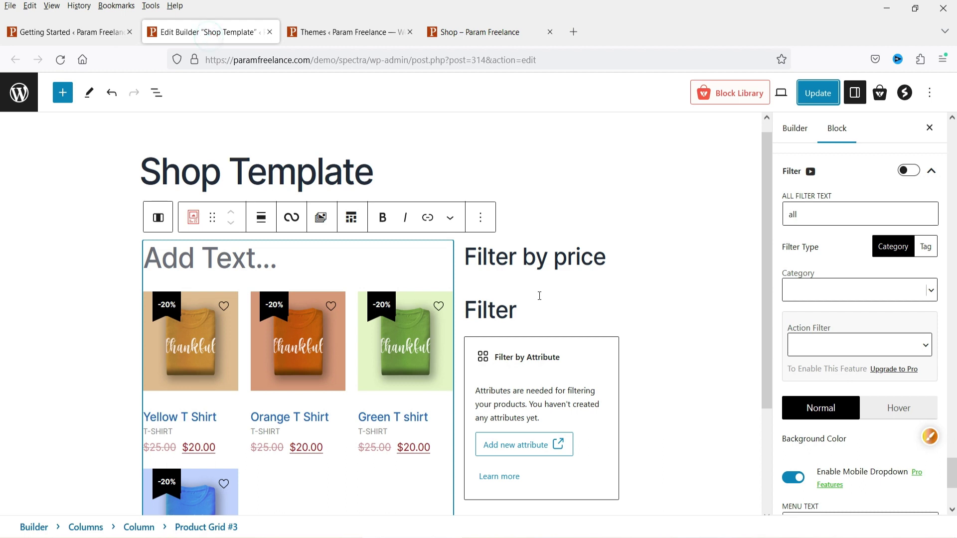
- Delete the Filter by Attribute and Filter by Price blocks from the column beside the product grid
click(535, 273)
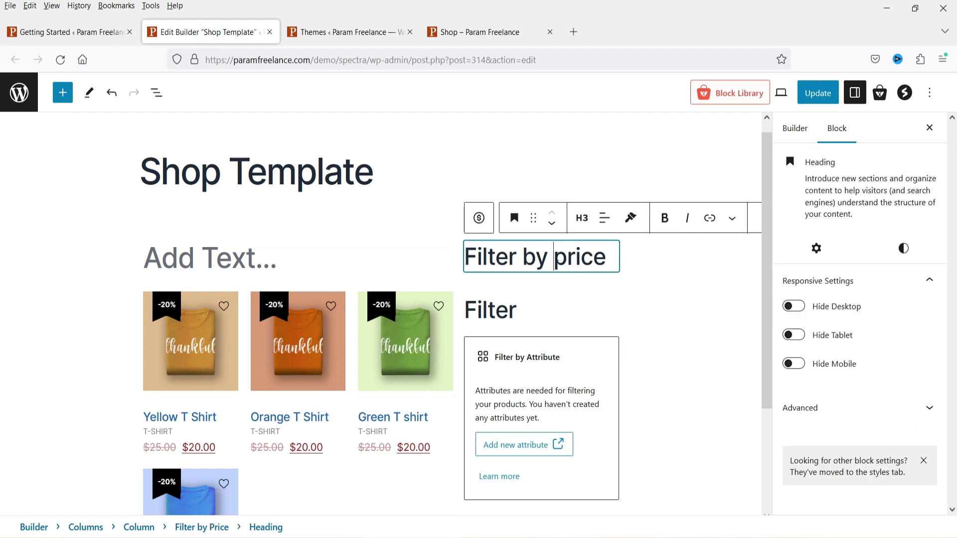
click(547, 349)
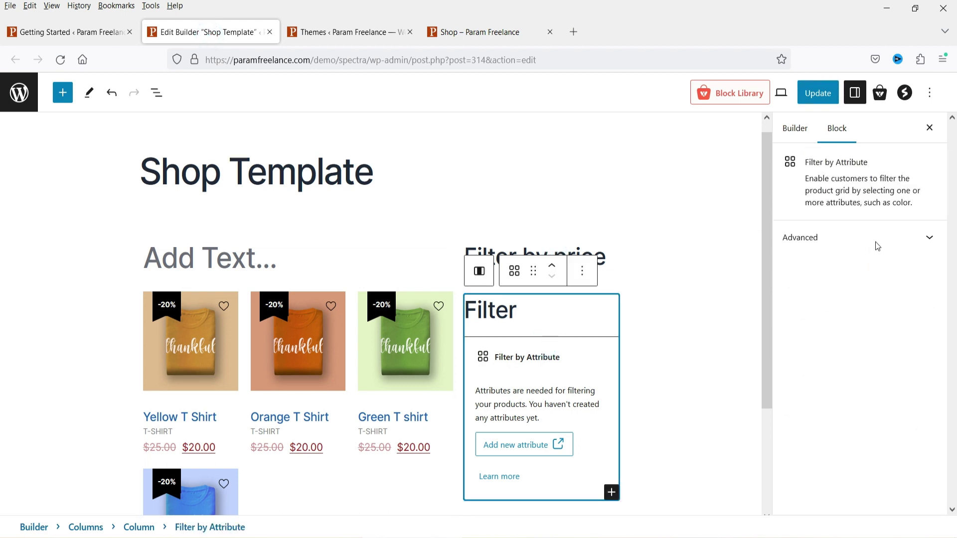
click(582, 271)
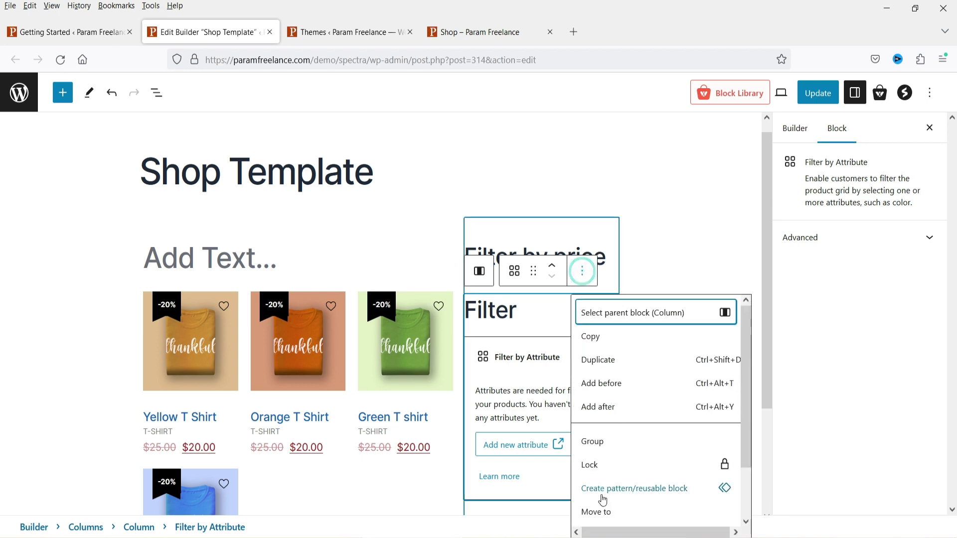
scroll(690, 471, down, 2)
click(616, 517)
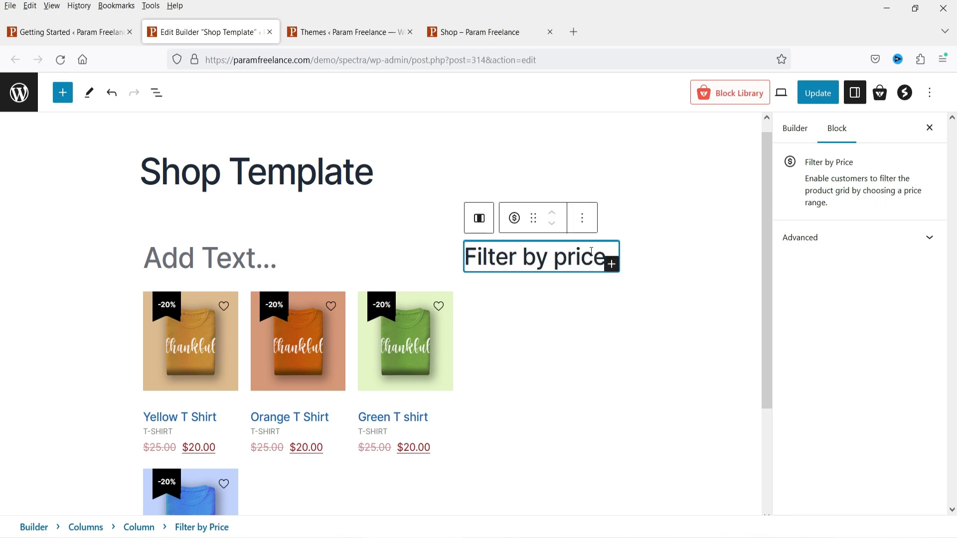
click(756, 218)
click(803, 487)
- Delete the empty 33.33% column beside the product grid and update the Shop Template
click(534, 288)
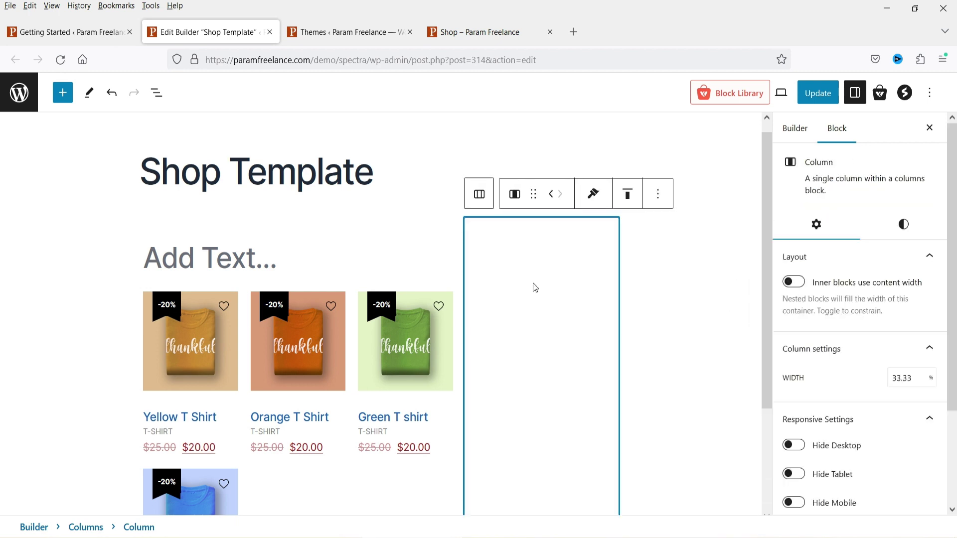
click(315, 242)
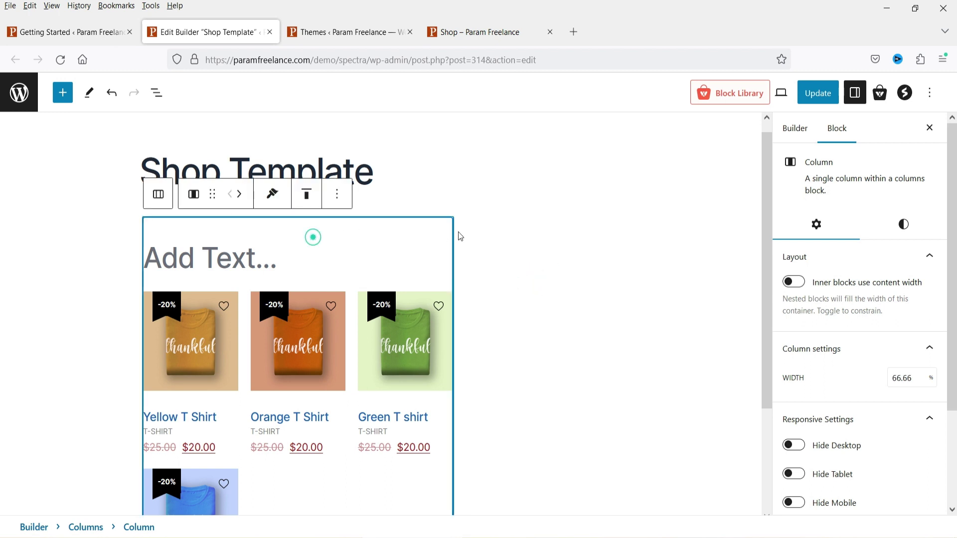
click(487, 233)
click(657, 199)
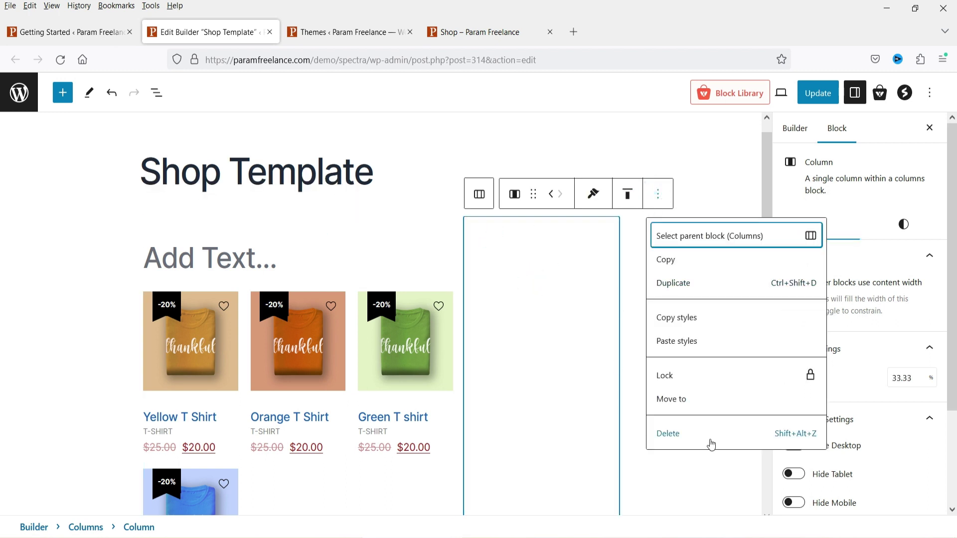
click(703, 438)
scroll(542, 289, down, 4)
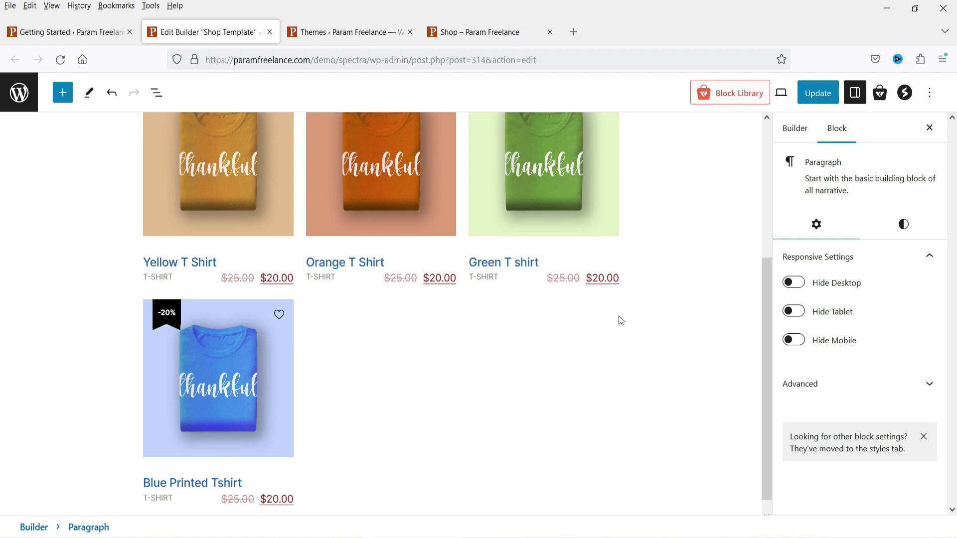
scroll(620, 321, up, 4)
click(817, 96)
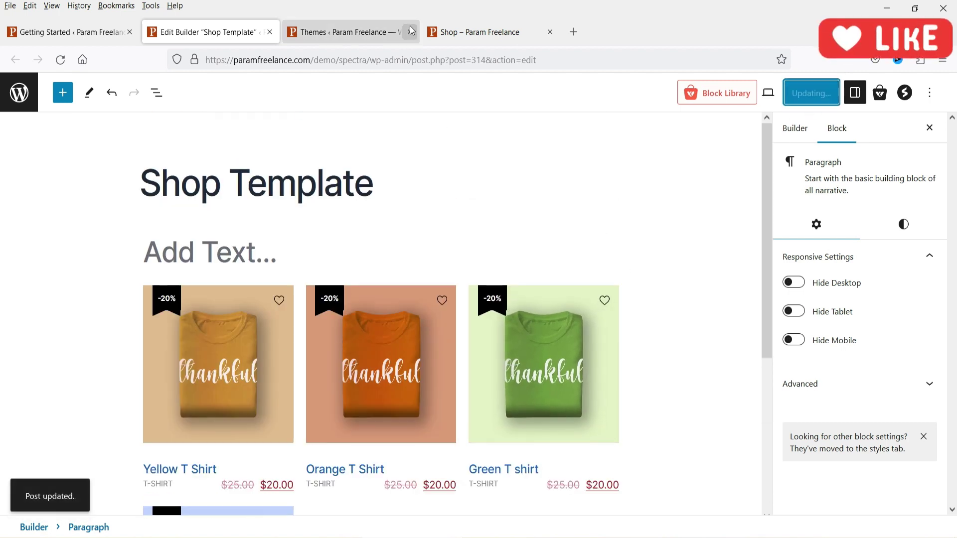
- Reload the live Shop page and review the product grid's layout without the filter column
click(478, 34)
click(61, 60)
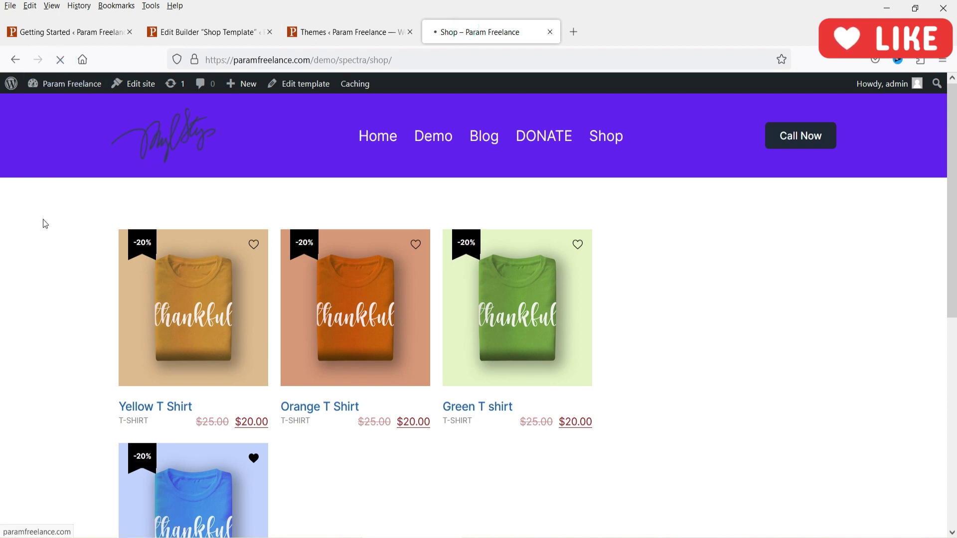
scroll(886, 270, down, 9)
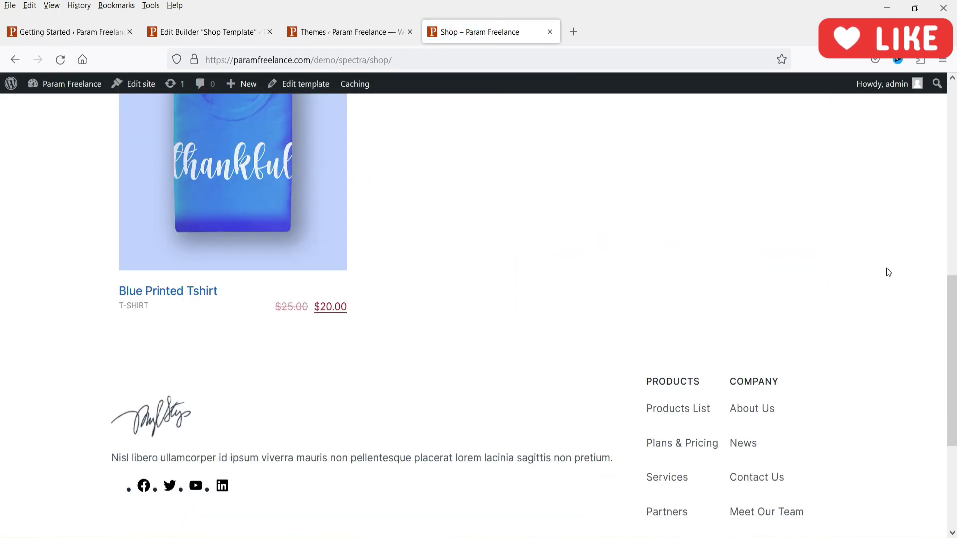
scroll(887, 276, up, 6)
scroll(888, 283, up, 5)
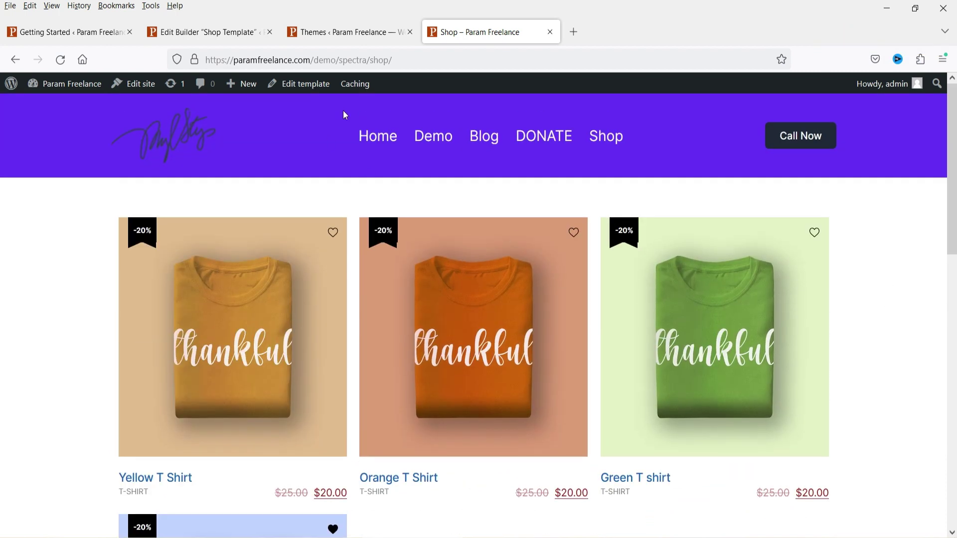
- Return to the Shop Template editor and delete the Product Grid #3 block
click(351, 28)
click(180, 32)
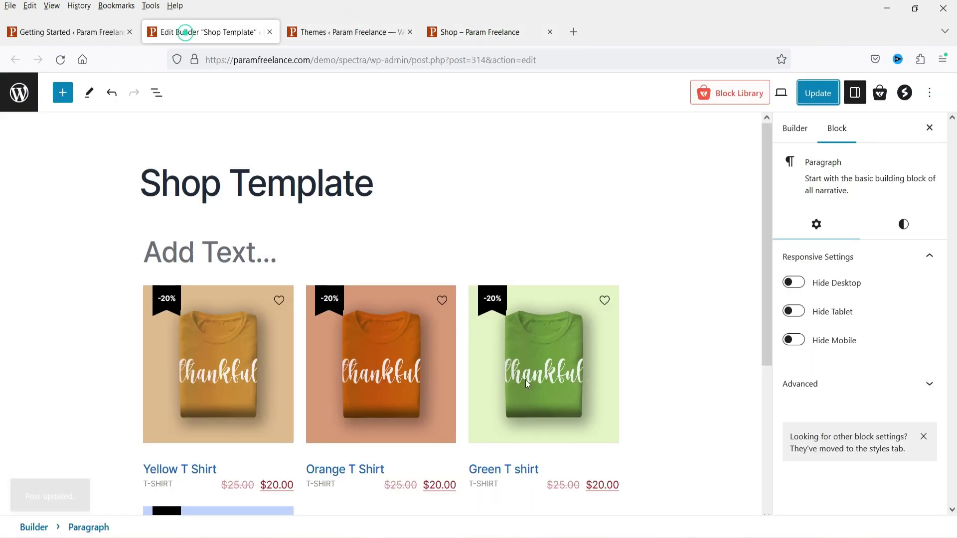
scroll(693, 289, down, 4)
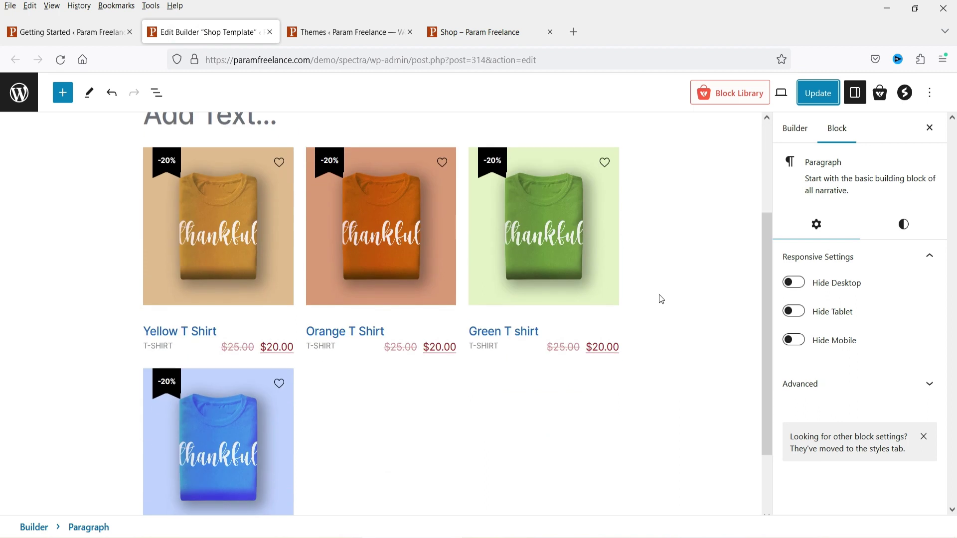
scroll(660, 297, up, 4)
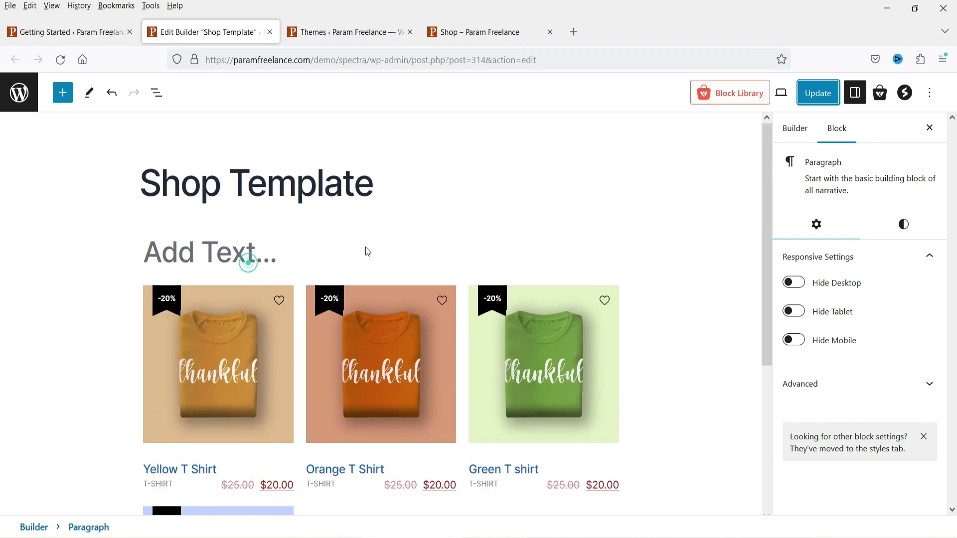
click(249, 262)
click(444, 211)
click(481, 487)
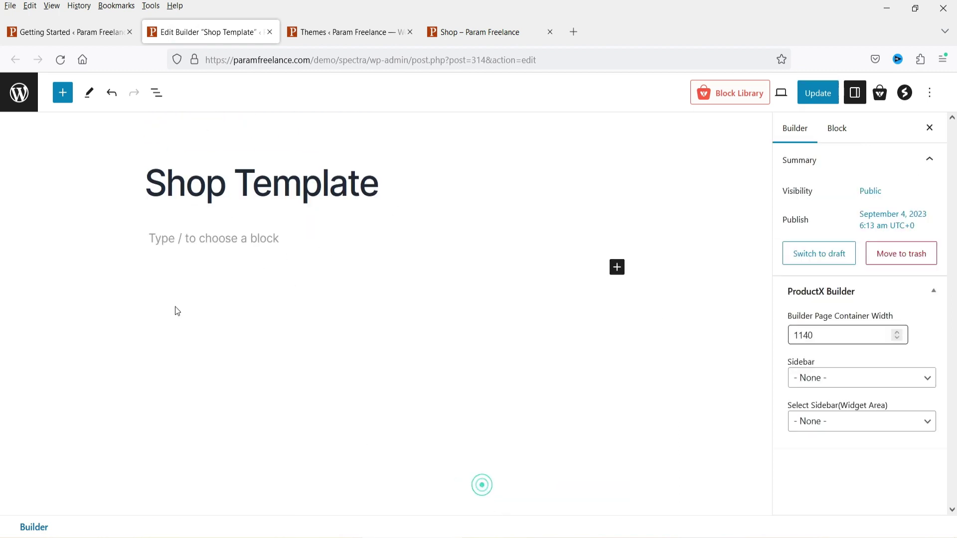
- Search the blocks for "product grid", insert Product Grid #1 into the empty template, and update it
click(617, 268)
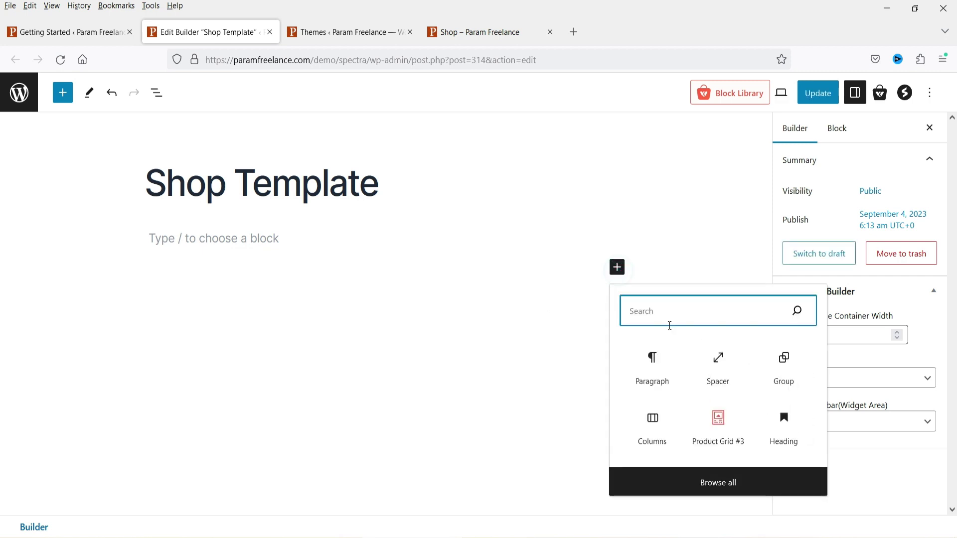
text(pr)
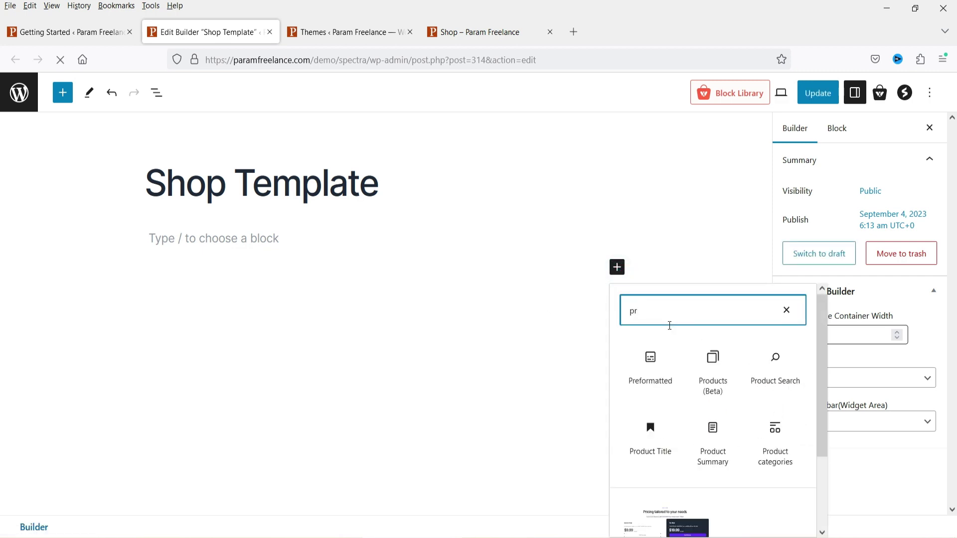
text(oduct)
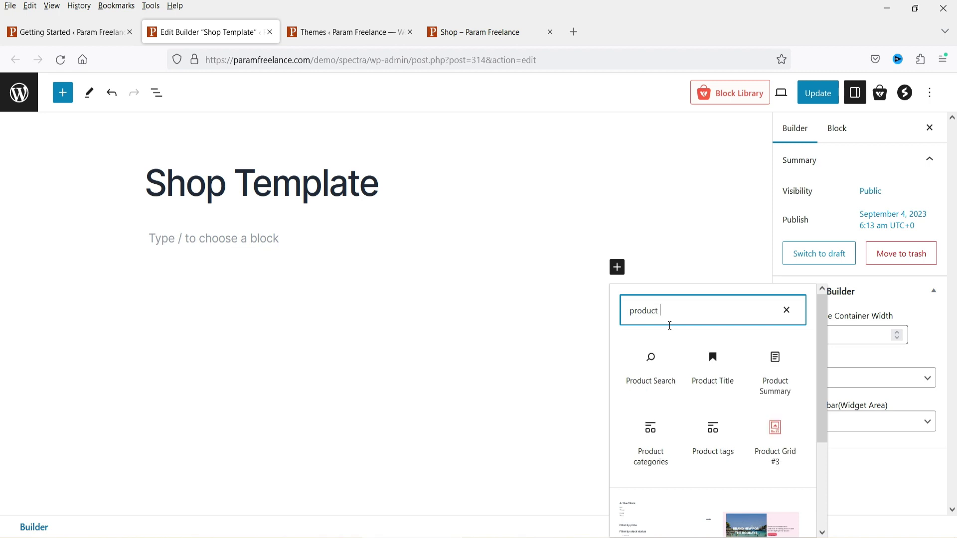
text( grid)
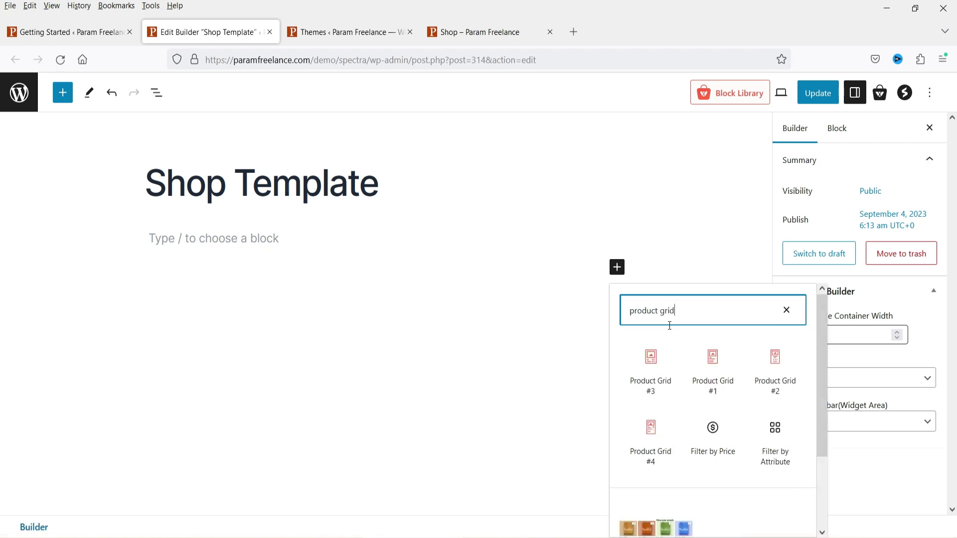
click(712, 376)
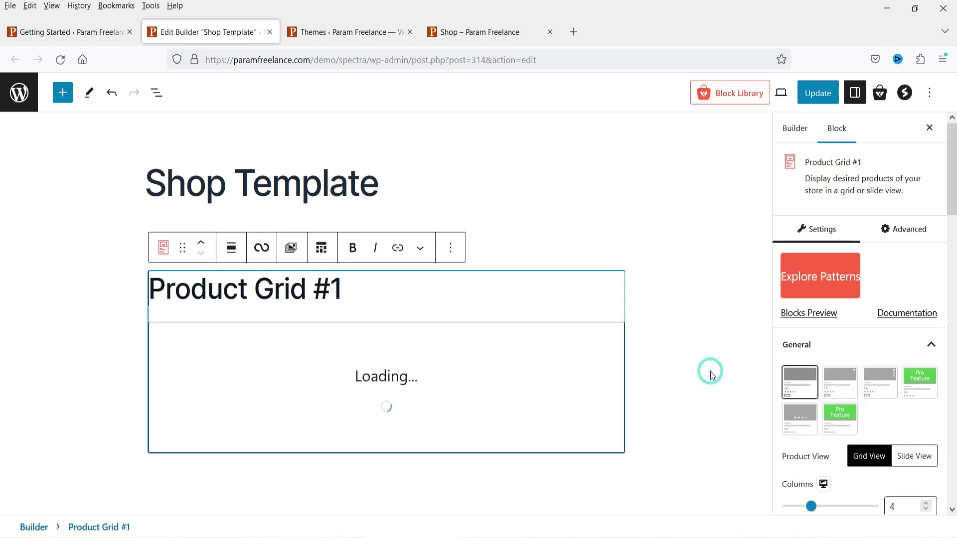
click(820, 95)
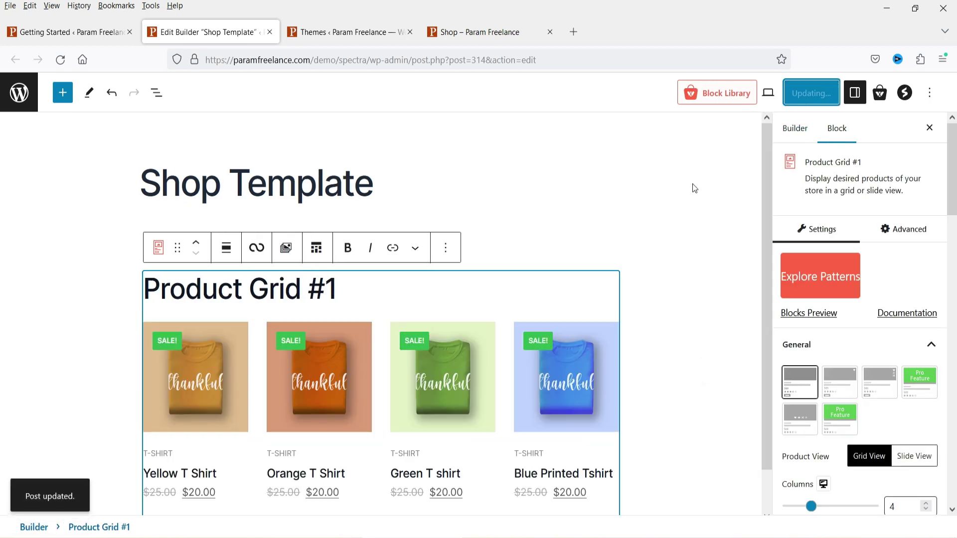
- Check the product cards on the live Shop page, reload it, and review the Product Grid #1 layout
click(458, 31)
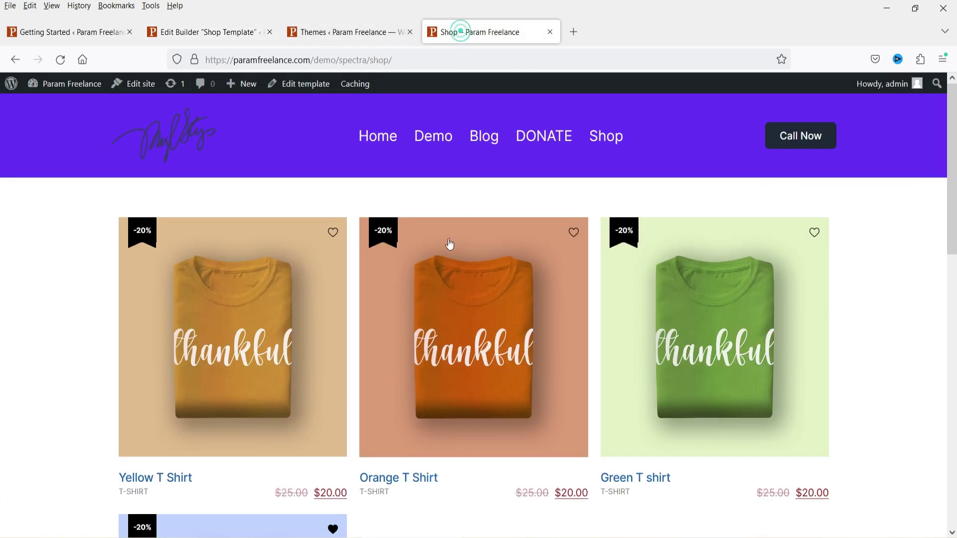
mouse_move(252, 448)
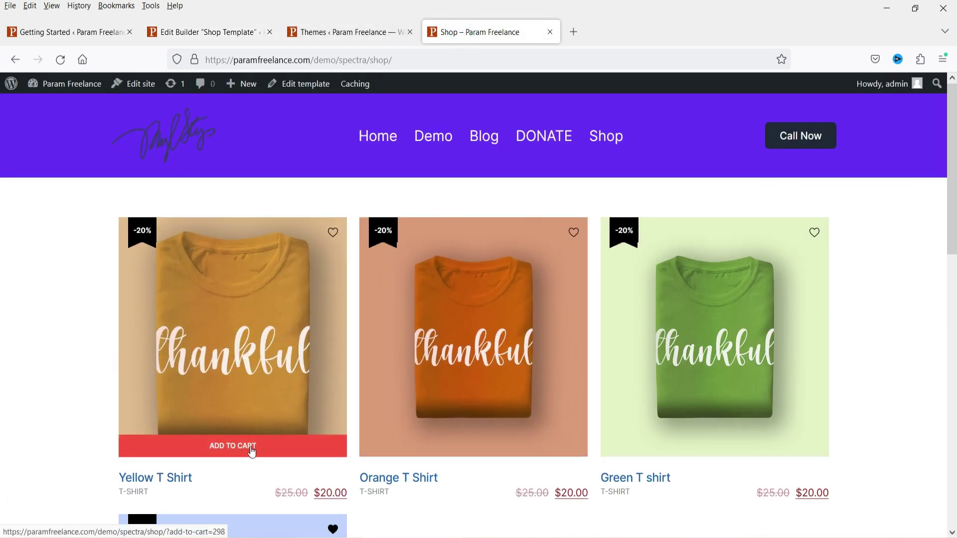
mouse_move(739, 367)
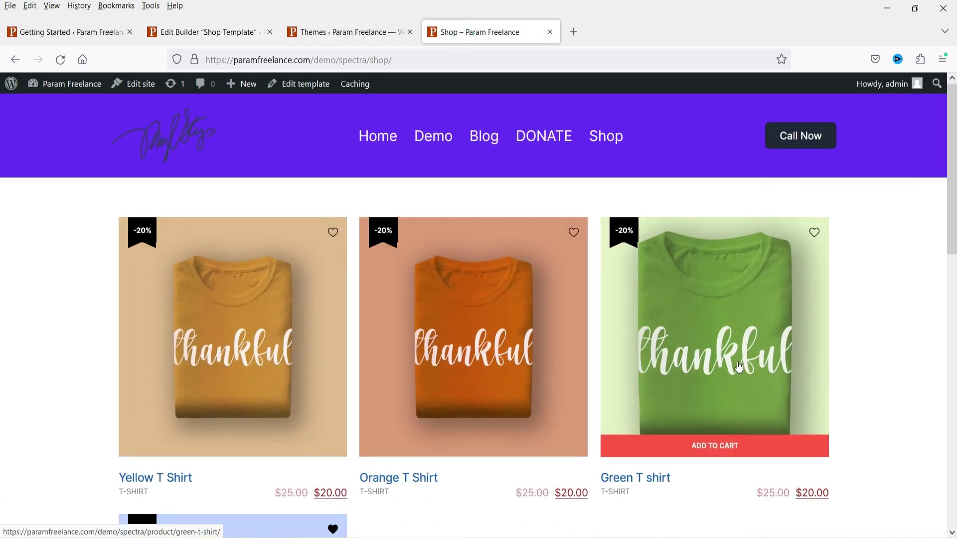
click(60, 59)
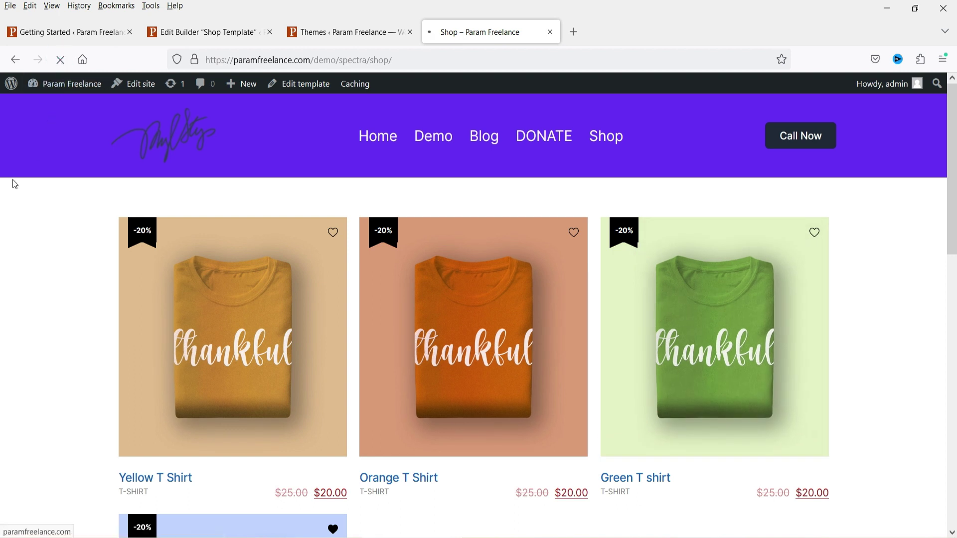
scroll(413, 285, down, 4)
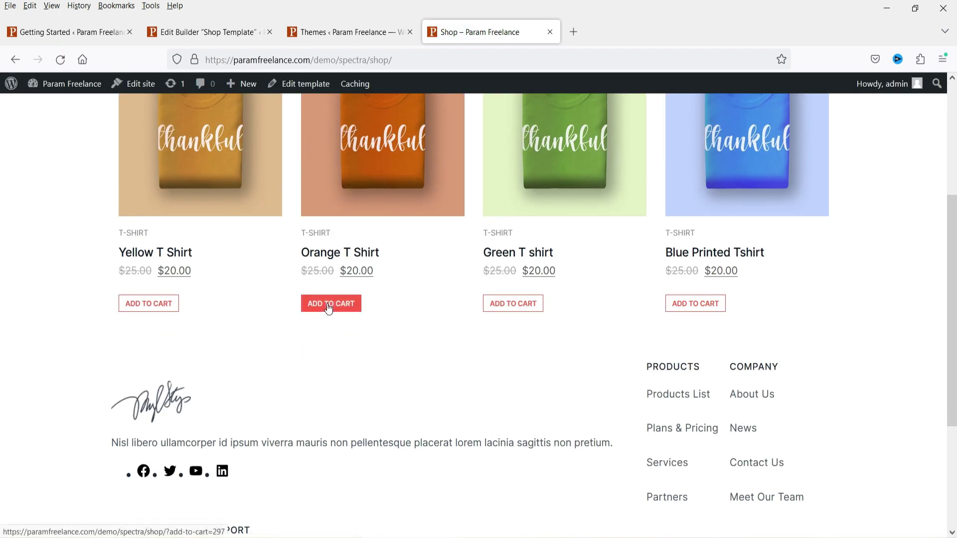
- Return to the Shop Template editor and delete the Product Grid #1 block
click(210, 32)
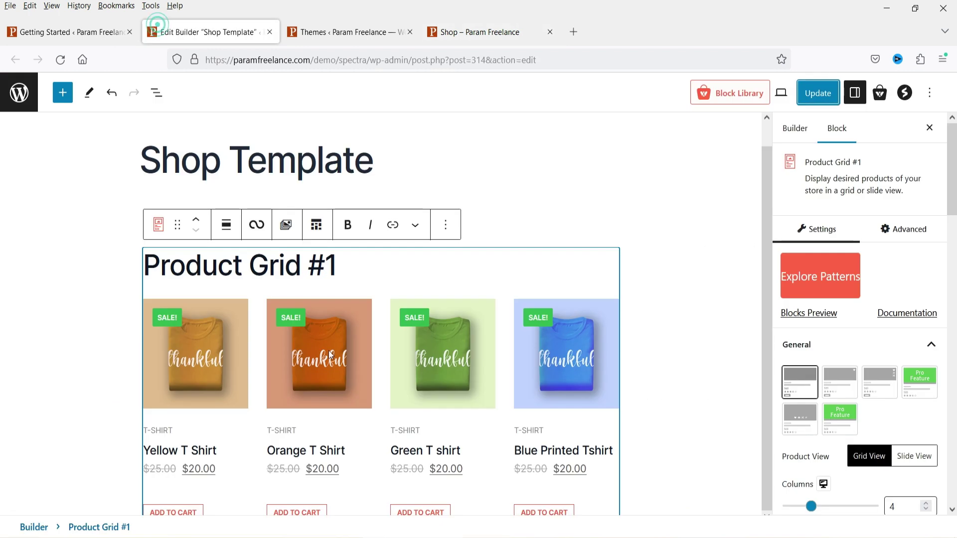
click(450, 225)
click(498, 503)
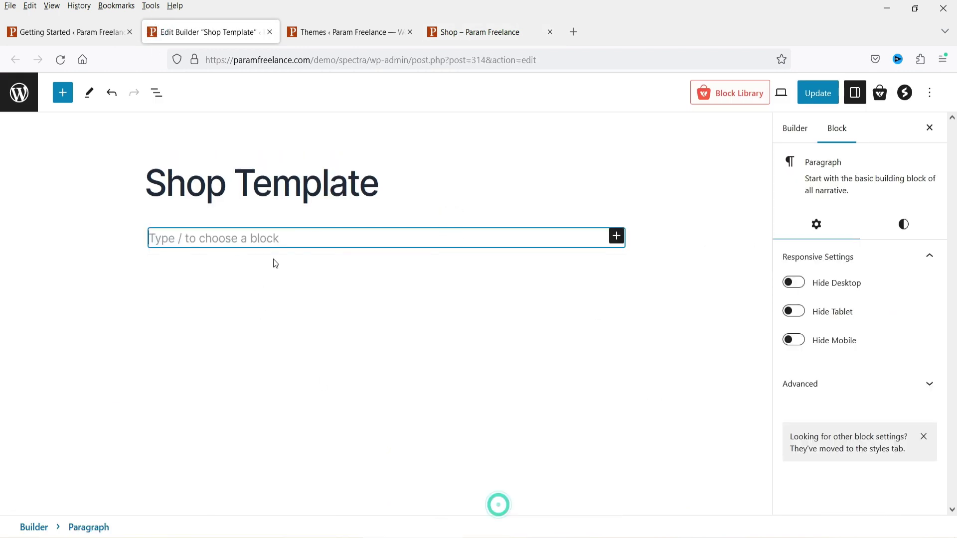
- Search the blocks for "product grid", insert Product Grid #2 into the template, and update it
click(616, 237)
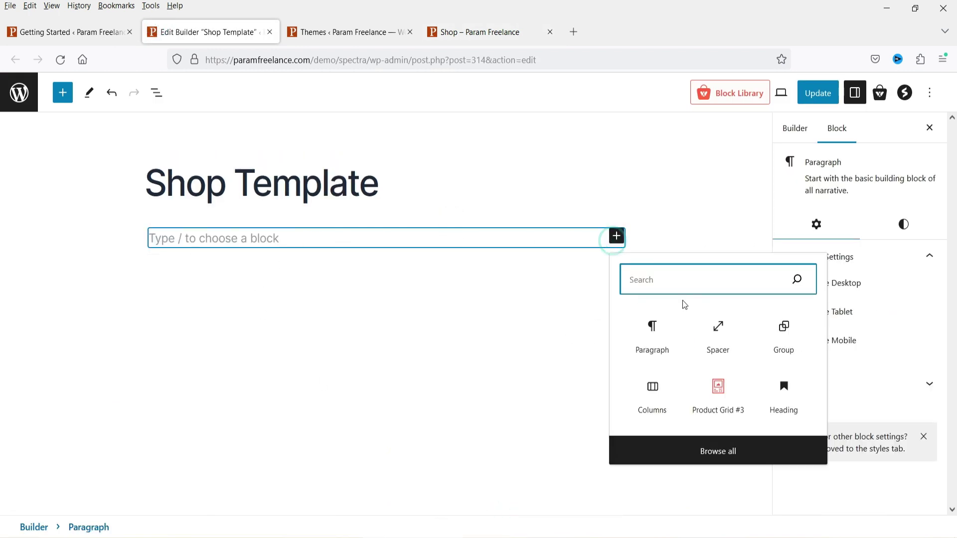
text(pr)
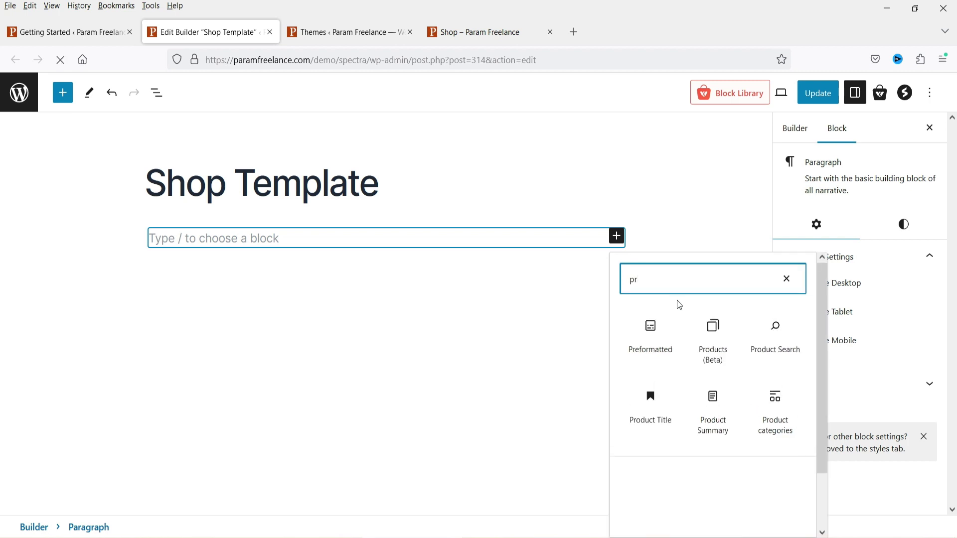
text(oduct )
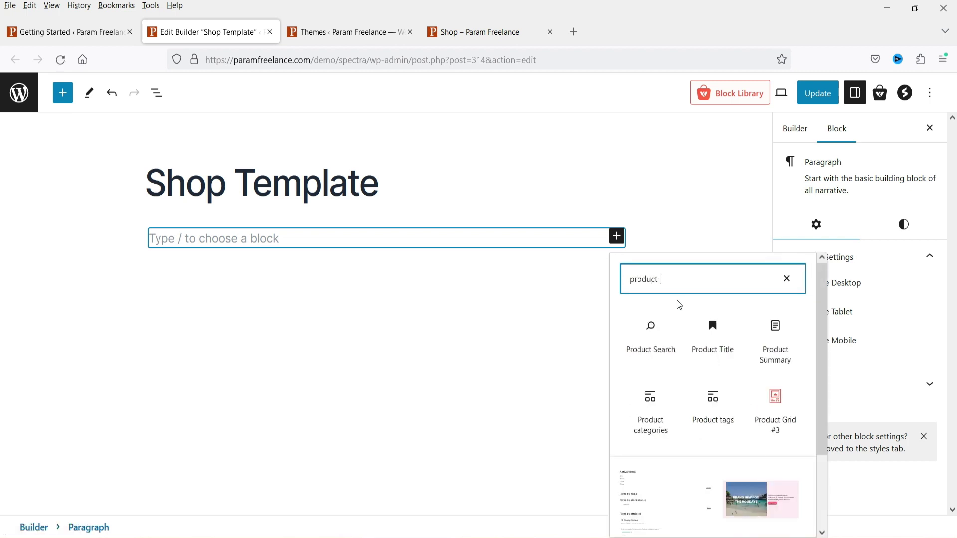
text(grid)
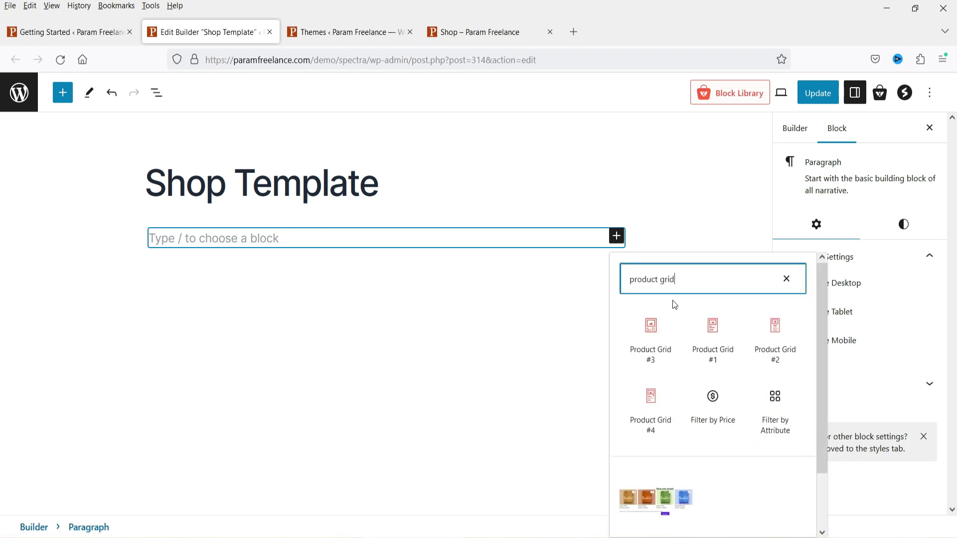
click(765, 346)
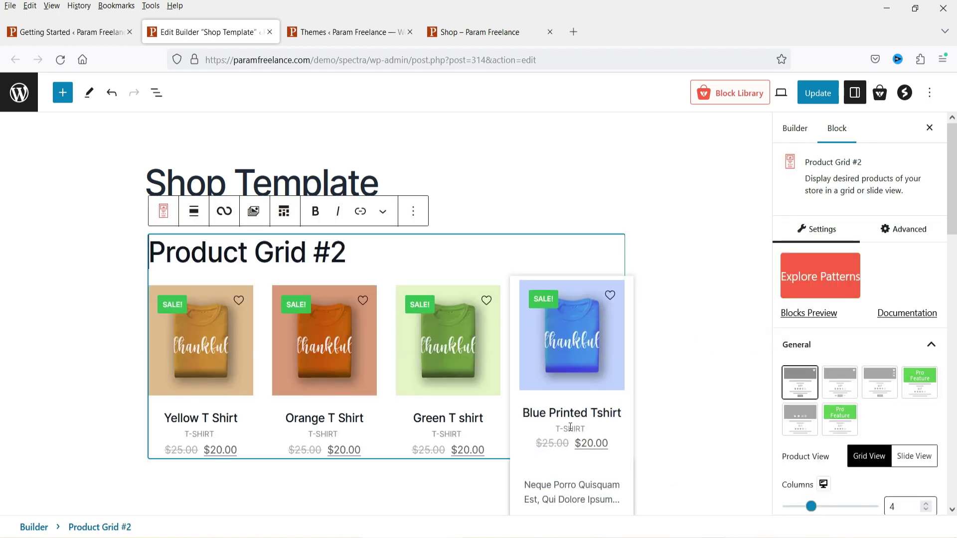
click(833, 98)
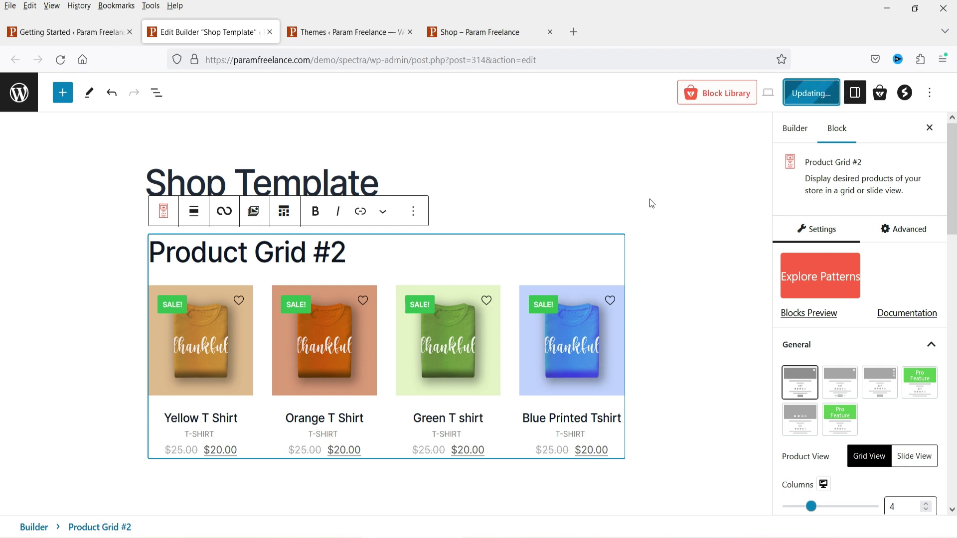
- Reload the live Shop page and review the Product Grid #2 layout and its product cards
click(478, 40)
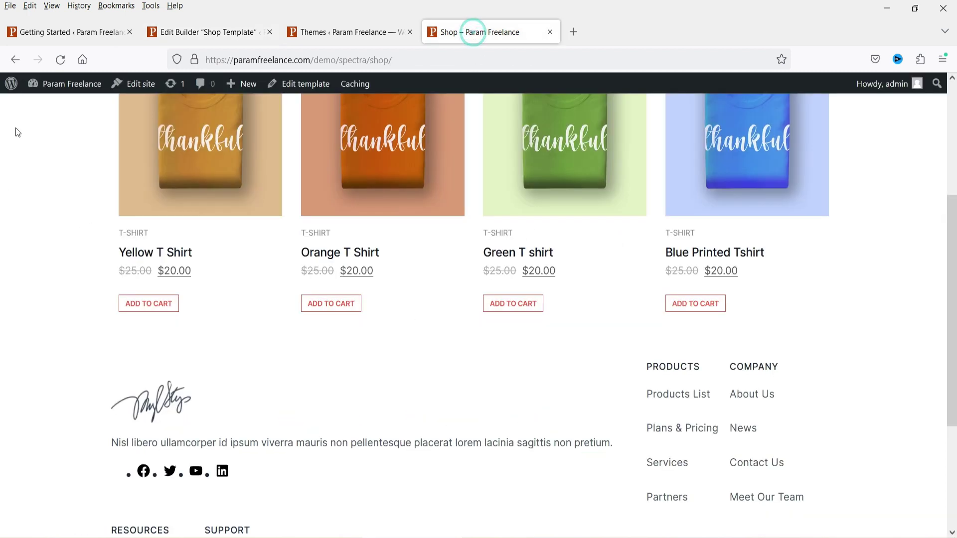
click(61, 60)
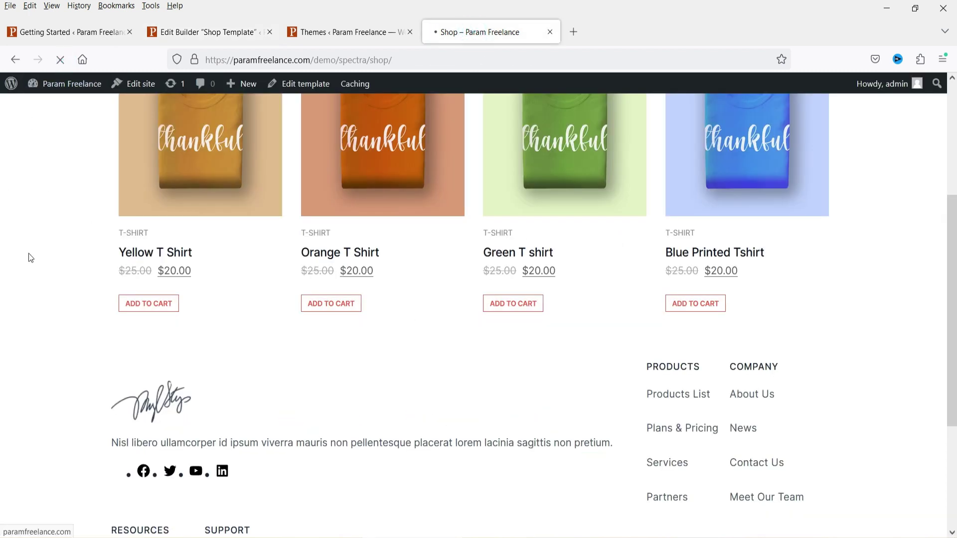
scroll(11, 259, up, 4)
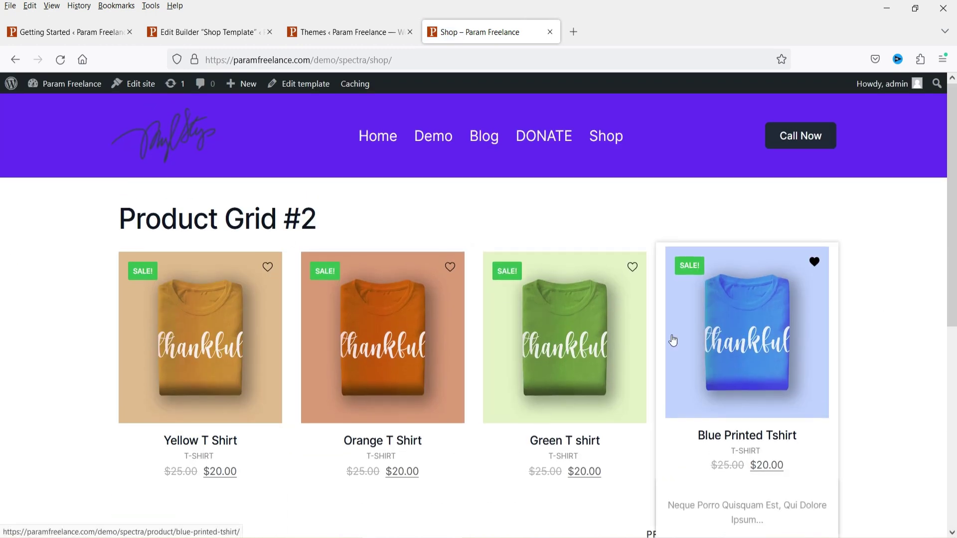
scroll(551, 332, down, 4)
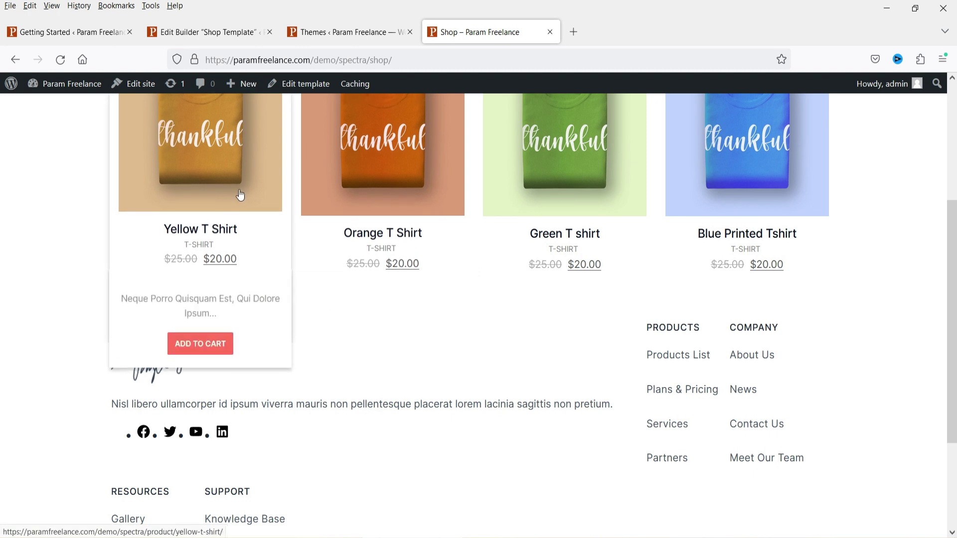
scroll(923, 291, up, 4)
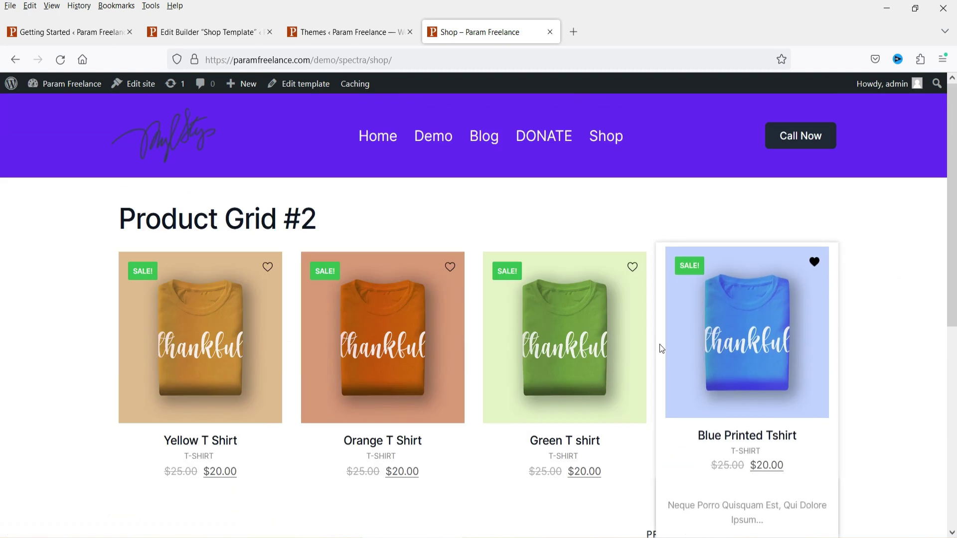
- Return to the Shop Template editor and delete the Product Grid #2 block
click(229, 33)
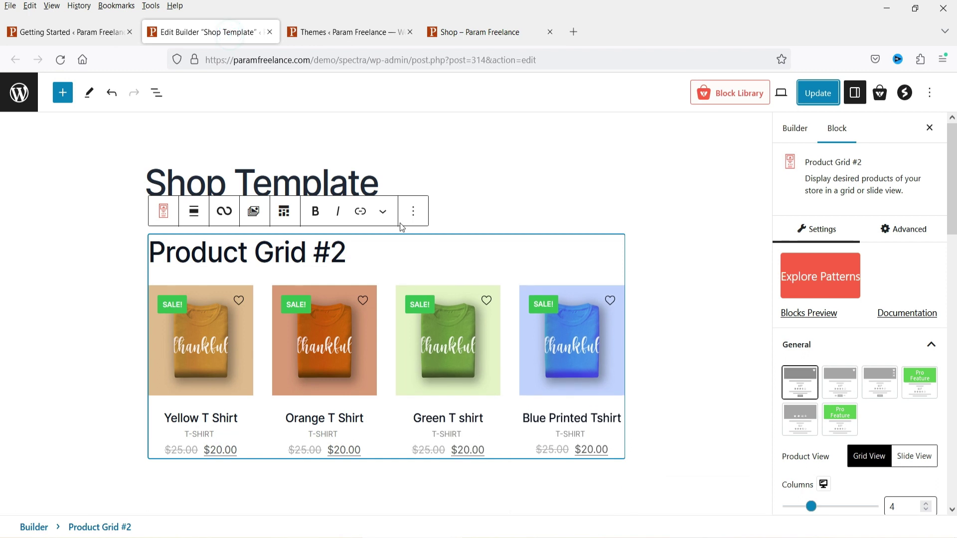
click(413, 211)
click(448, 464)
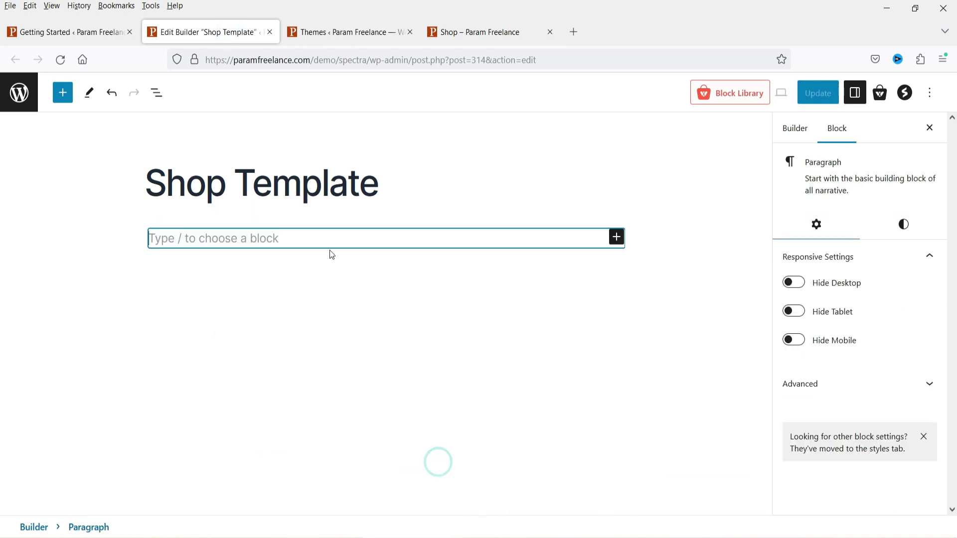
- Search the blocks for "product grid", insert Product Grid #4 into the template, and update it
click(618, 237)
text(product grid)
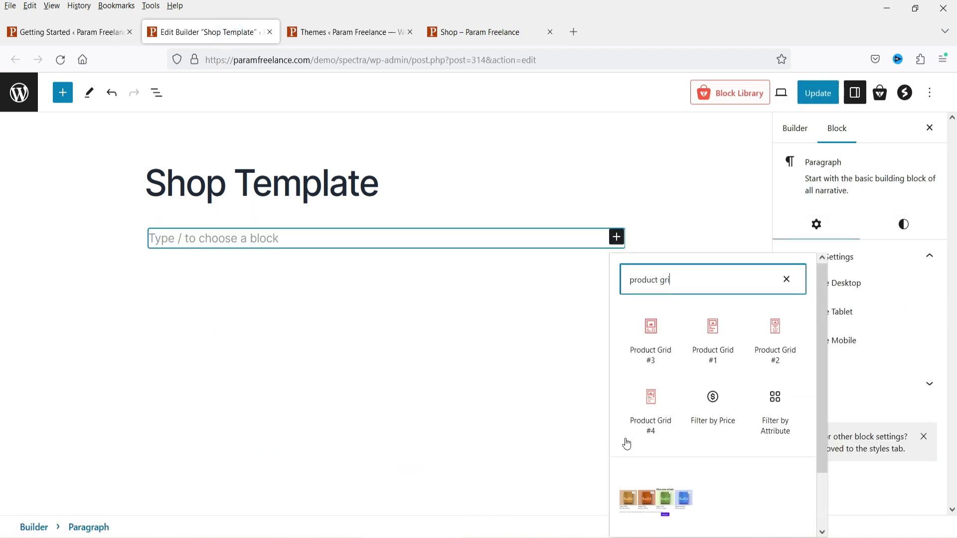
click(647, 418)
click(818, 93)
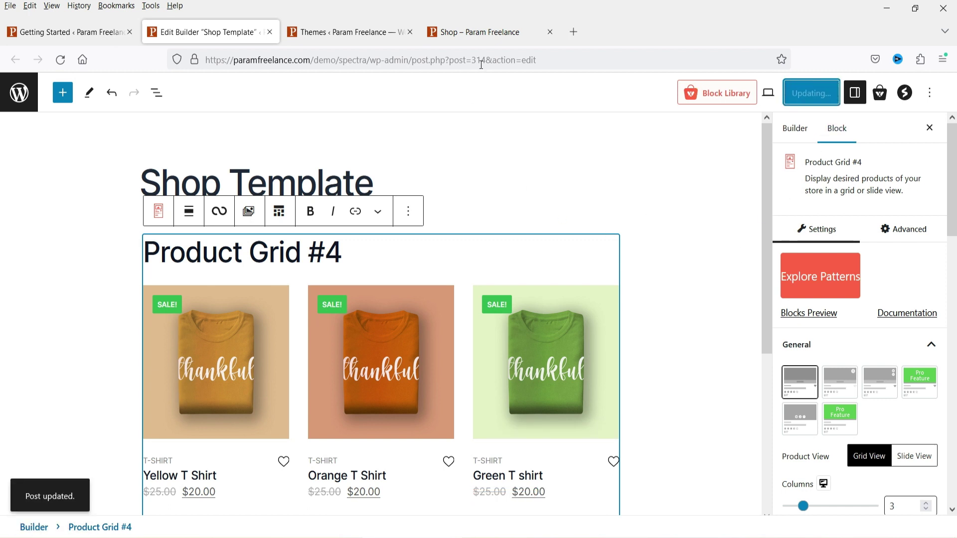
- Reload the live Shop page and review the Product Grid #4 layout and its product cards
click(482, 39)
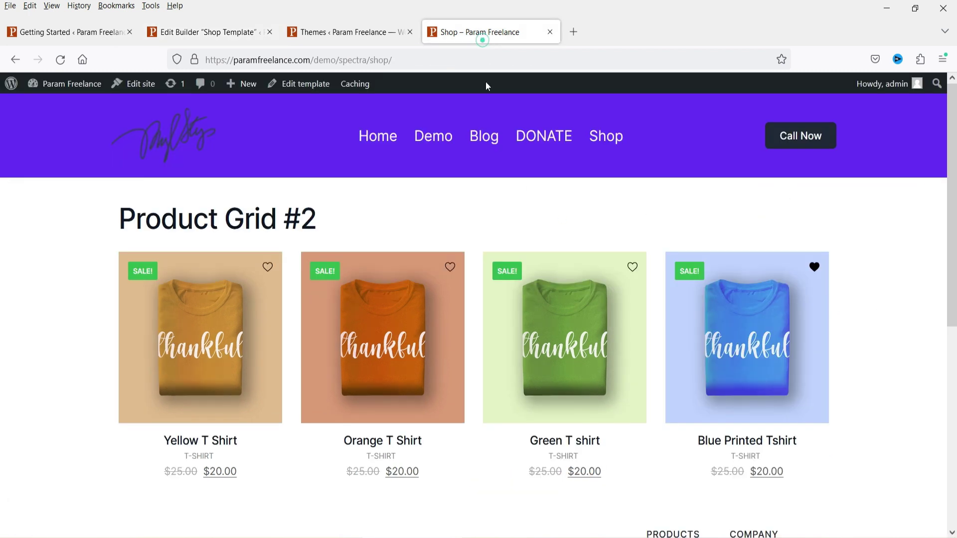
click(59, 60)
scroll(915, 230, down, 2)
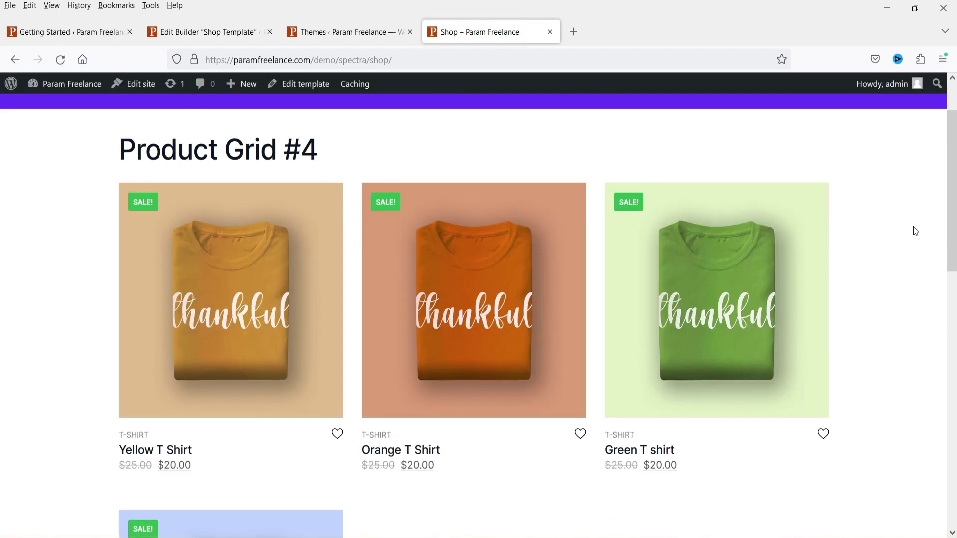
mouse_move(224, 283)
- Open the quick view of the Orange T Shirt, look through its product details and gallery, and close it
click(472, 412)
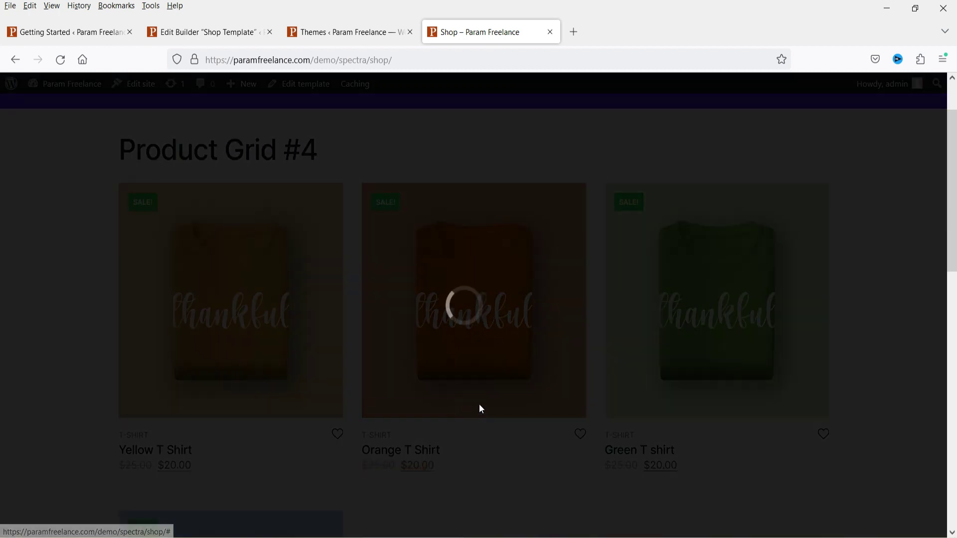
scroll(743, 233, down, 5)
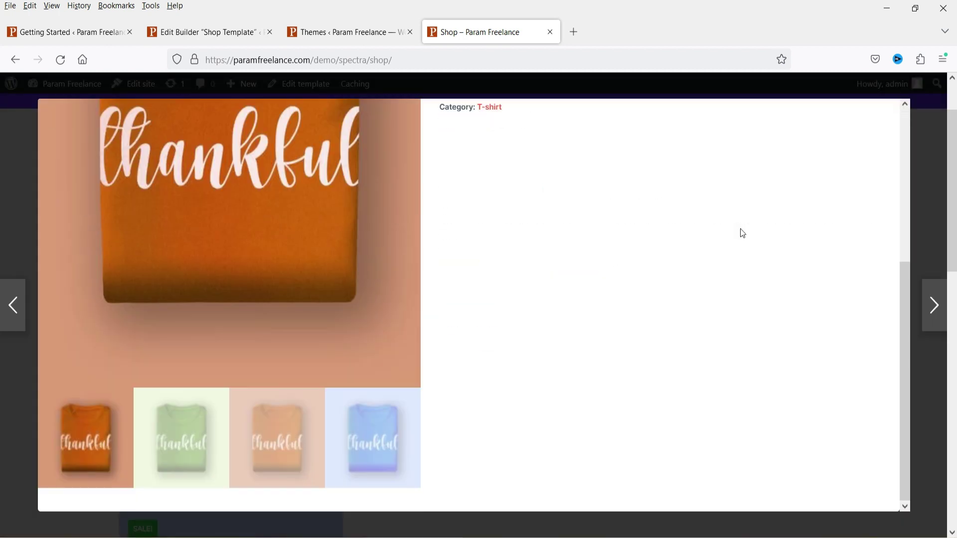
scroll(626, 254, up, 5)
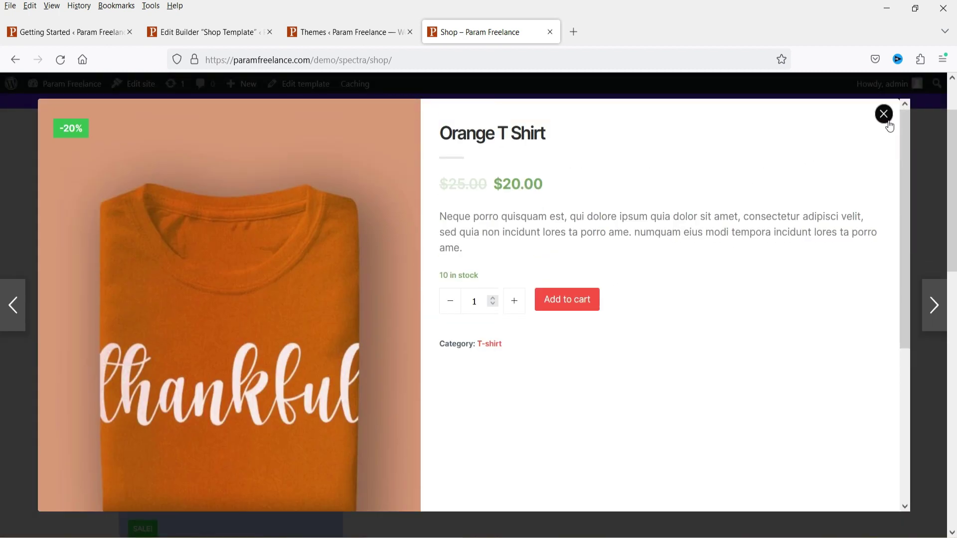
key(Escape)
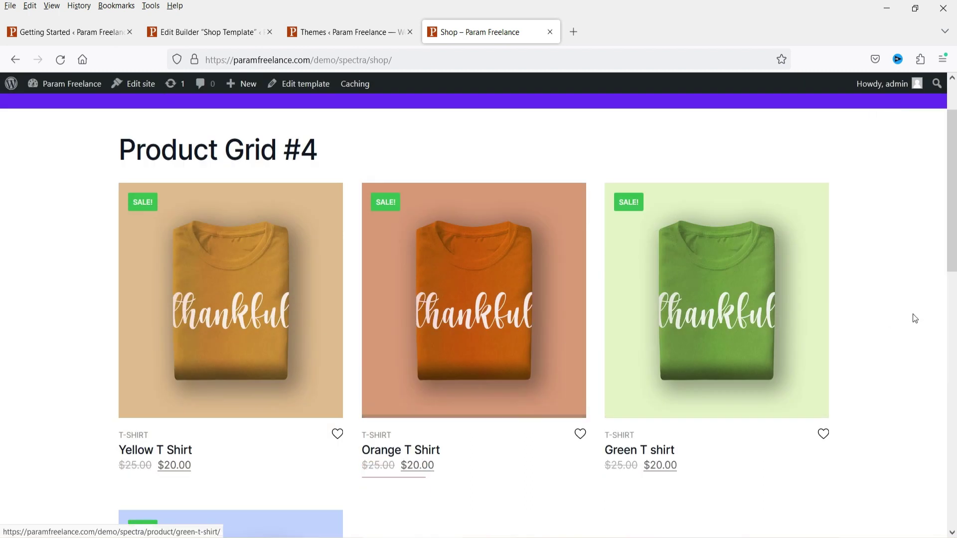
scroll(383, 100, down, 3)
- Look through the Product Grid #4 block settings in the Shop Template editor, then return to the live Shop page
click(186, 31)
scroll(908, 321, down, 8)
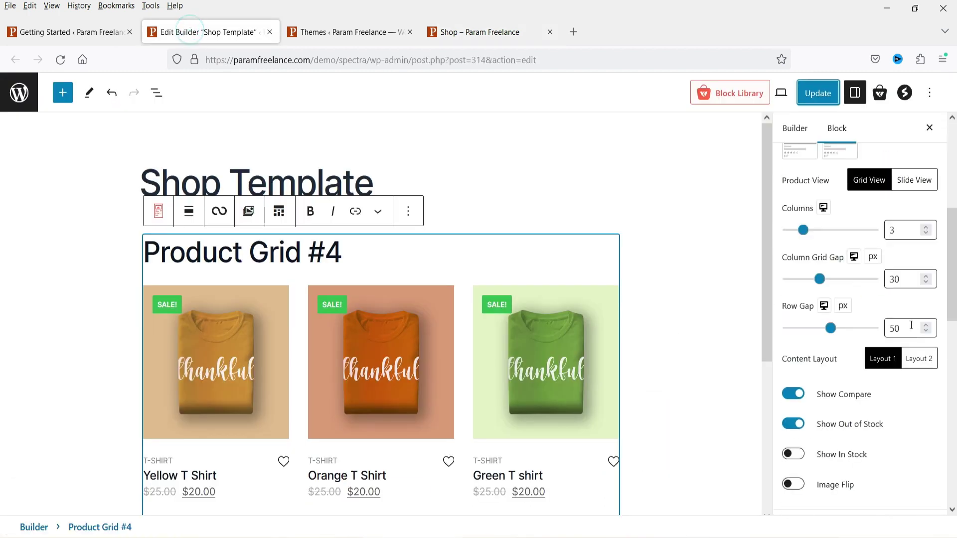
scroll(908, 321, down, 5)
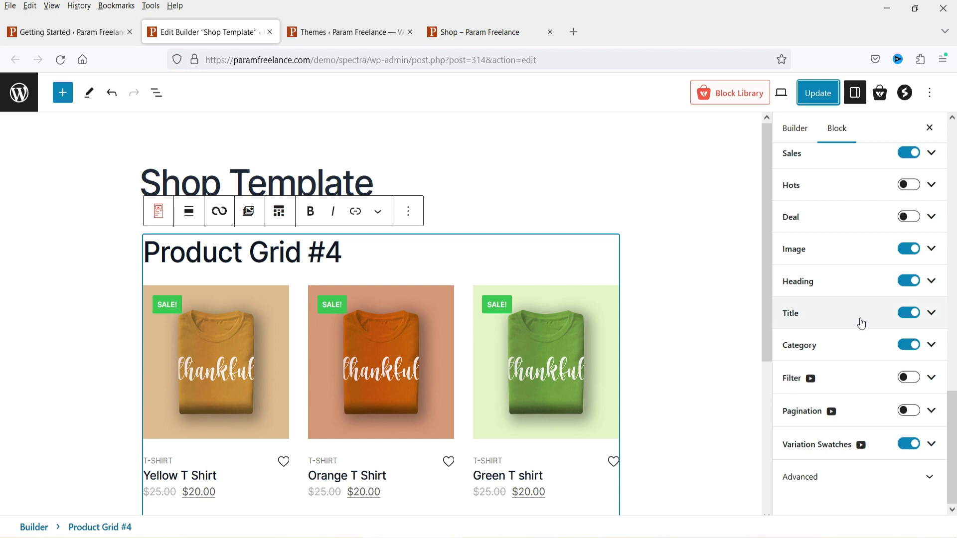
key(ctrl+Tab)
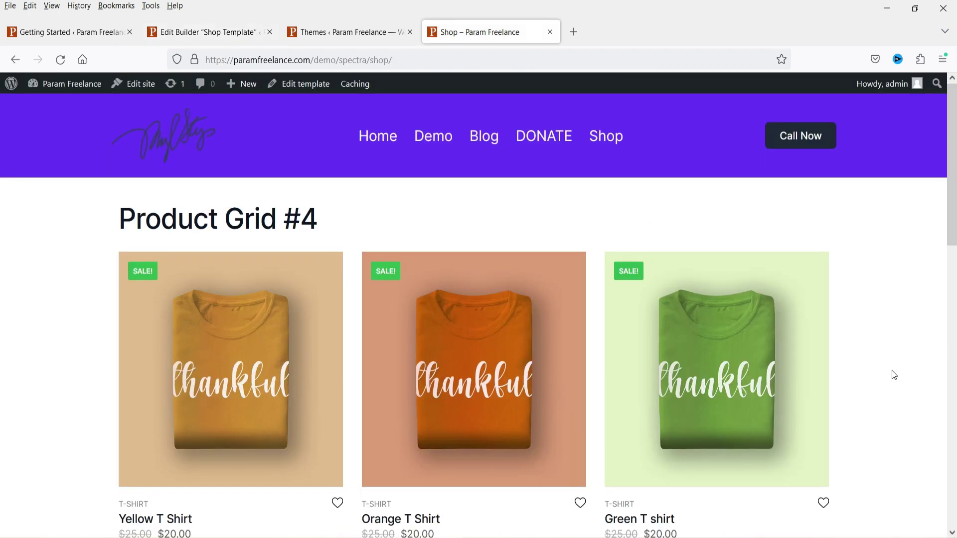